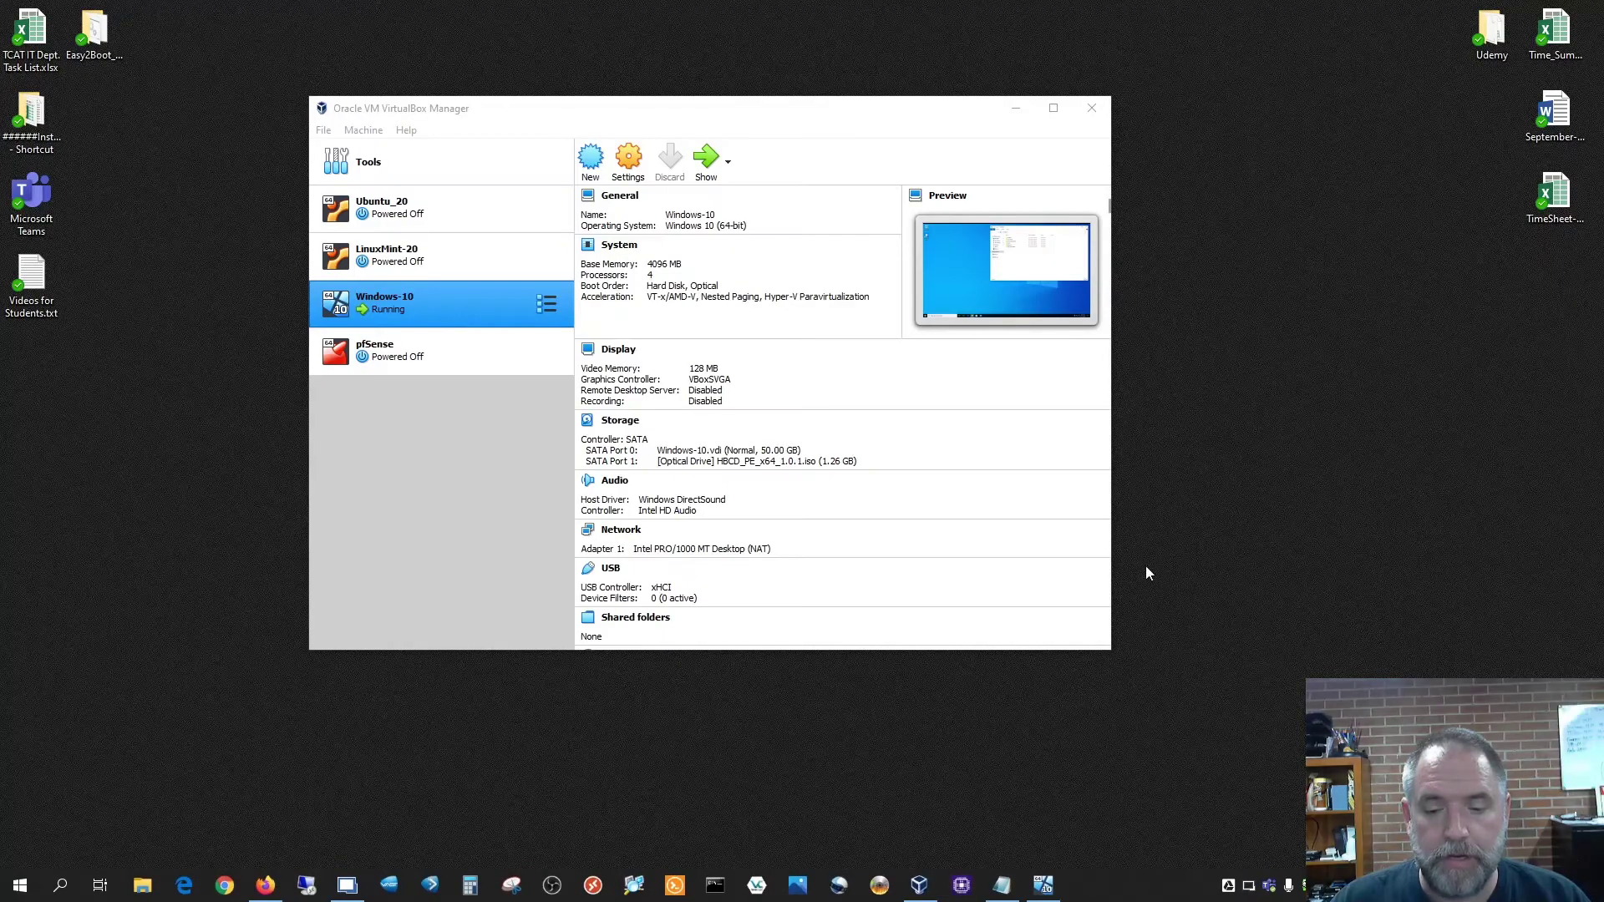
Bring the Windows 10 virtual machine forward and reposition the OneDrive Explorer window
left_click(1045, 892)
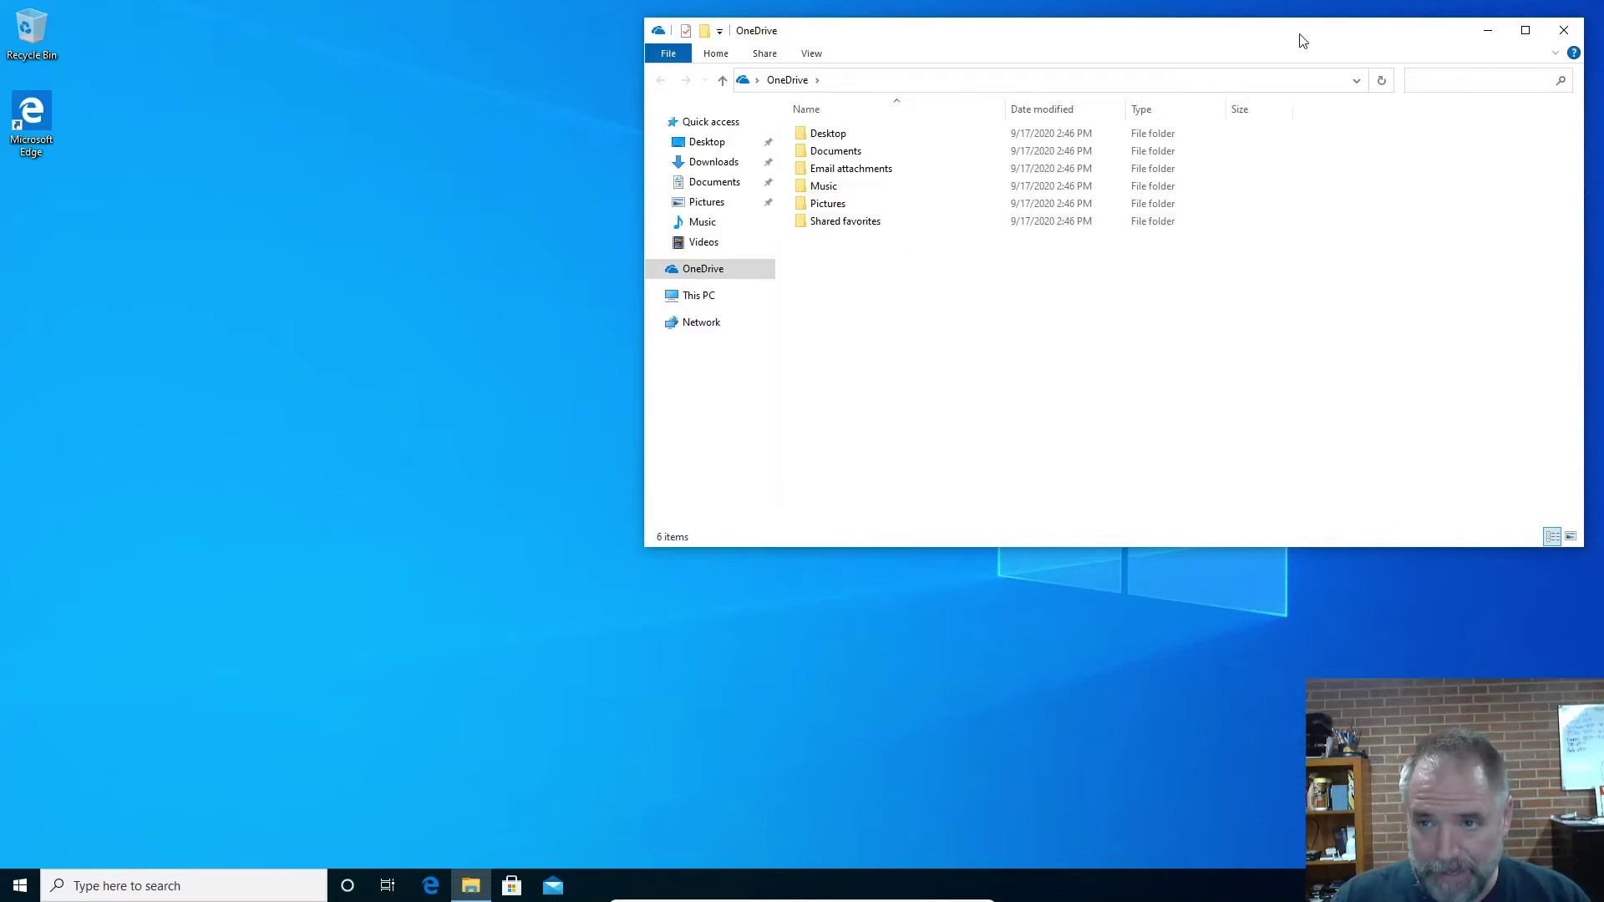
left_click_drag(1301, 40, 1283, 55)
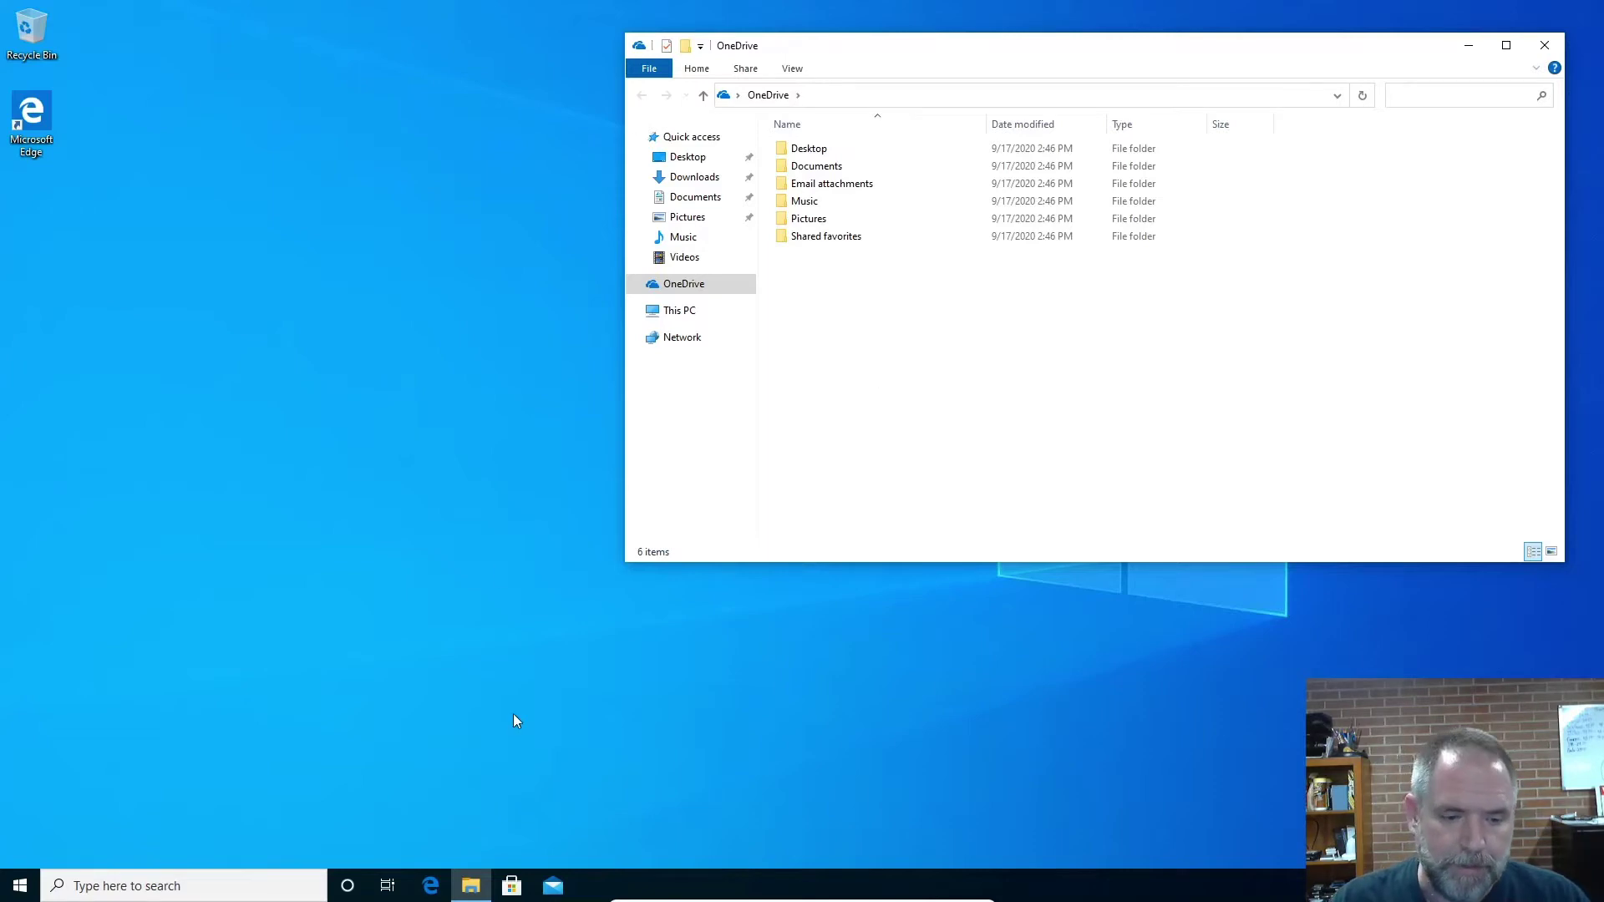
Open Microsoft Edge and go to google.com
left_click(430, 884)
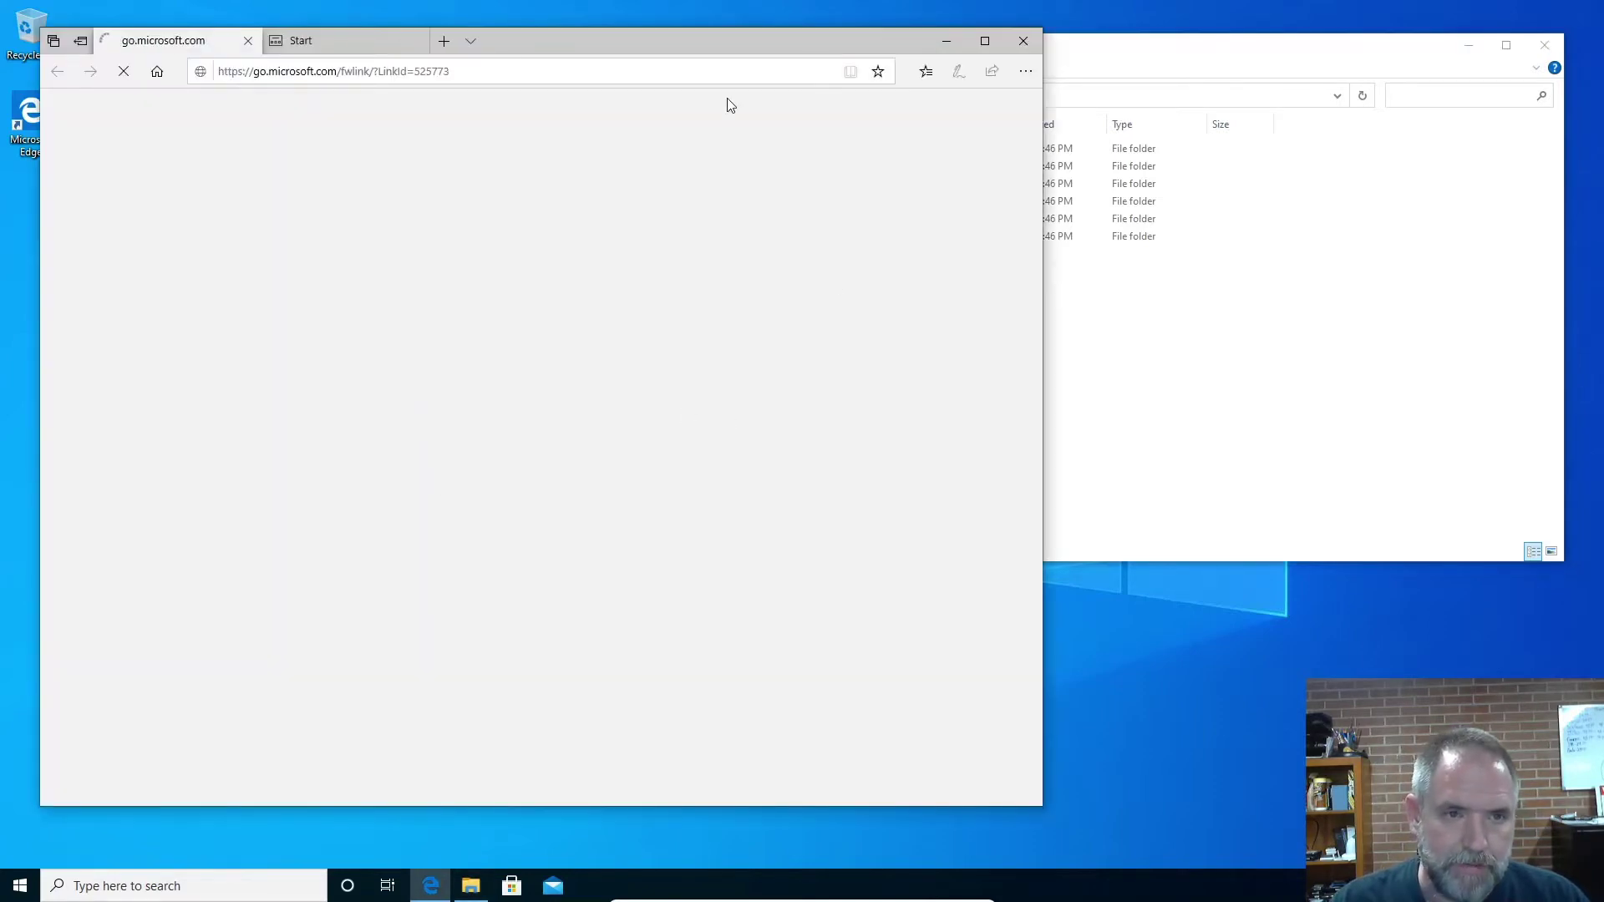
left_click(414, 40)
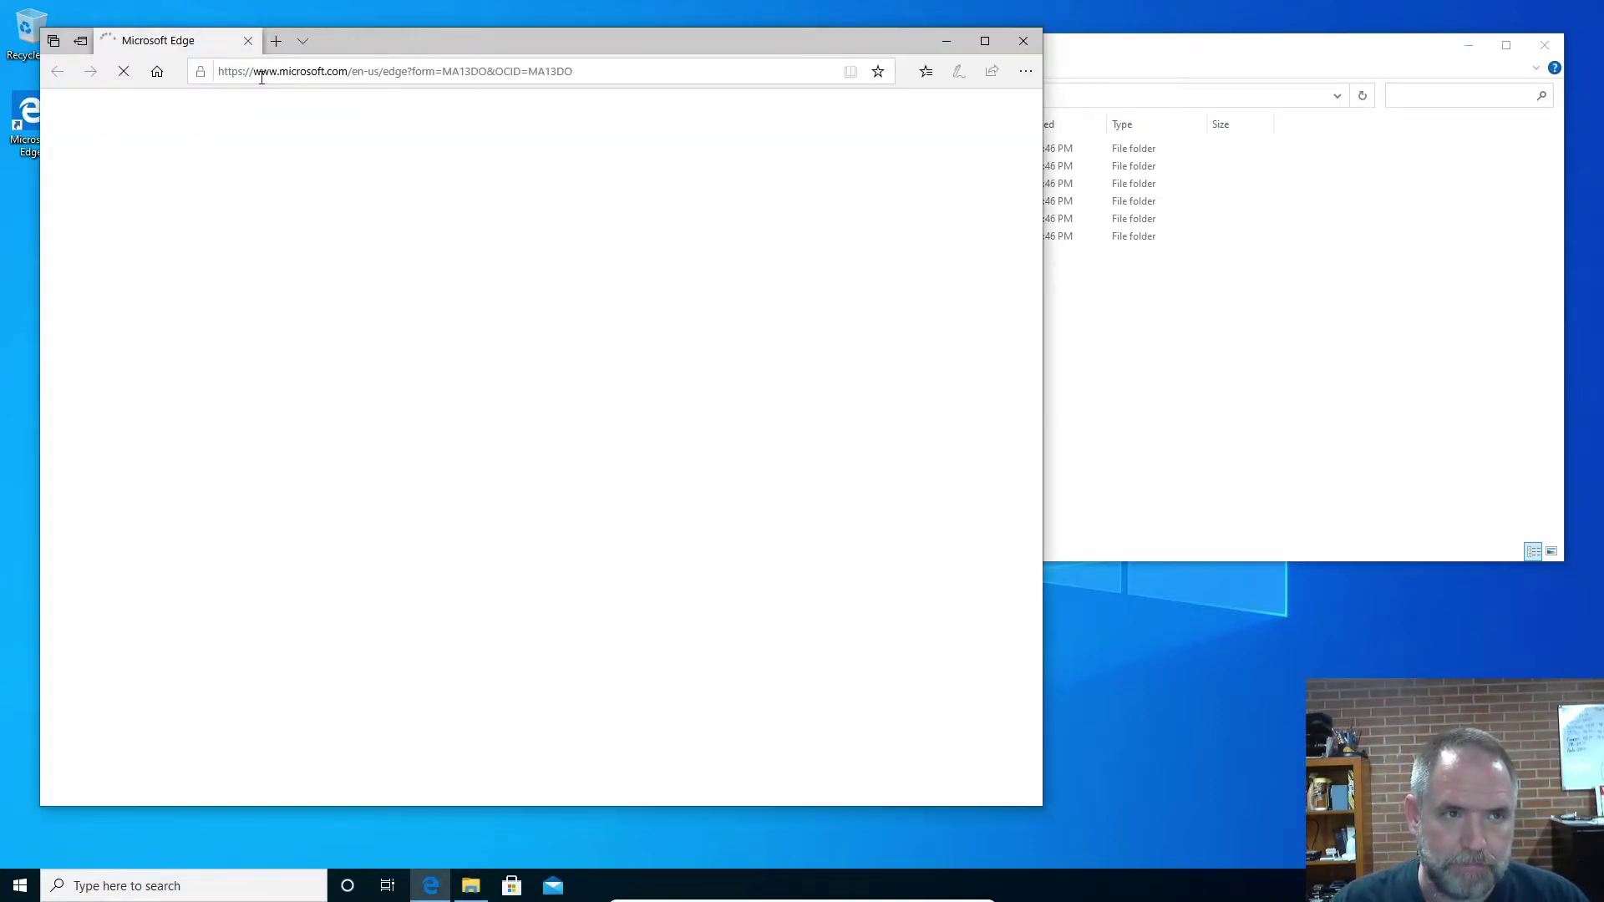
left_click(156, 71)
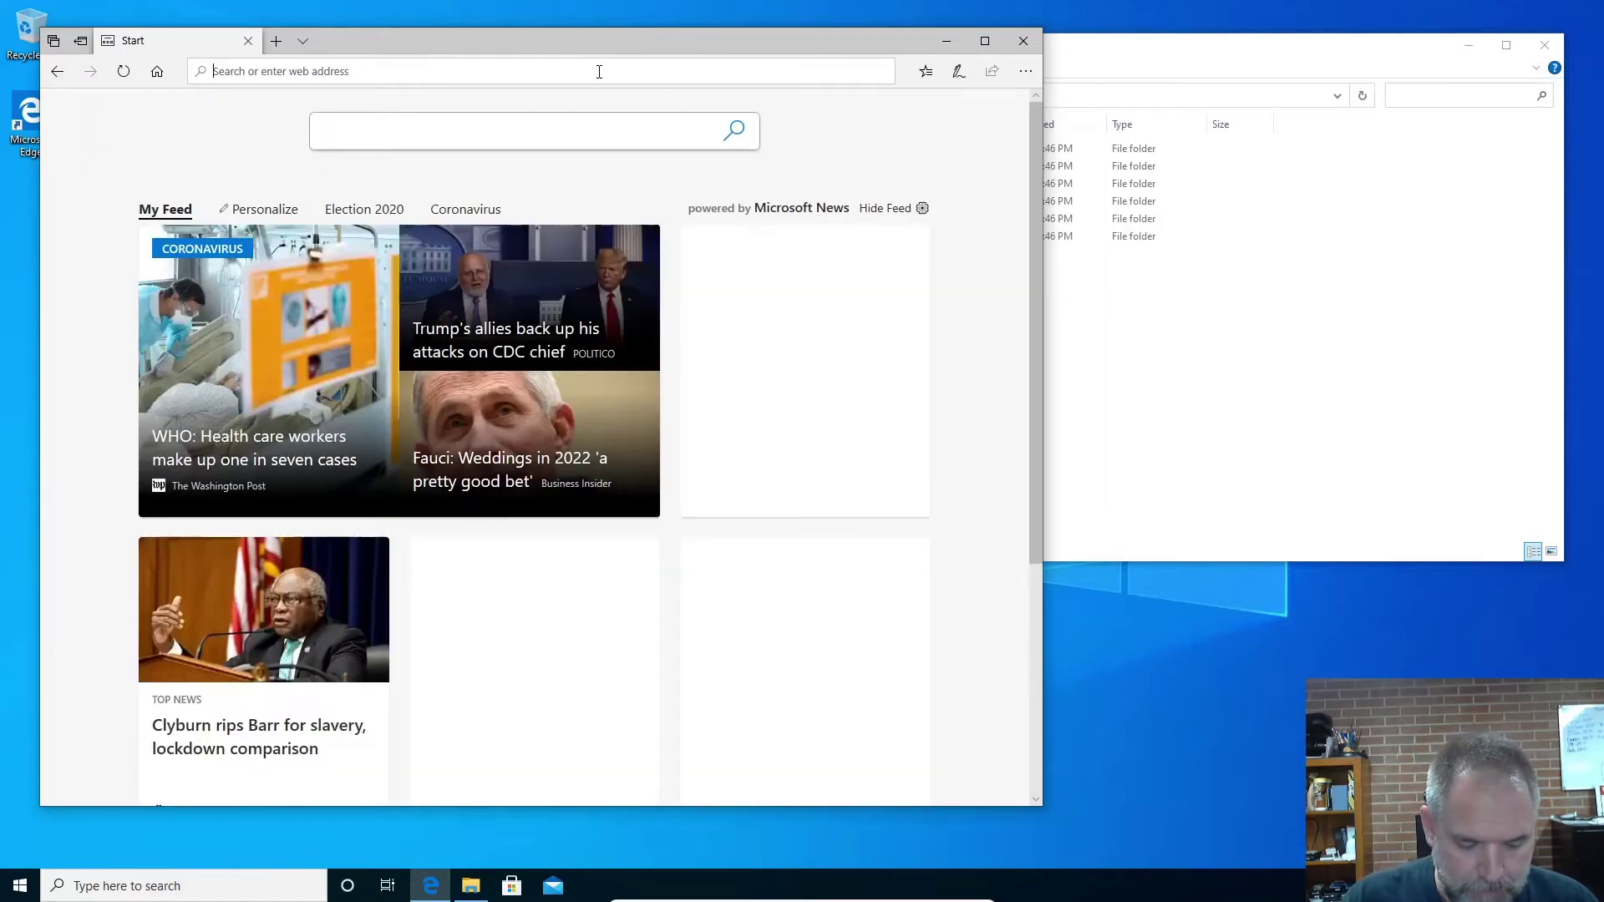
left_click(599, 72)
type("google.com")
key("Return")
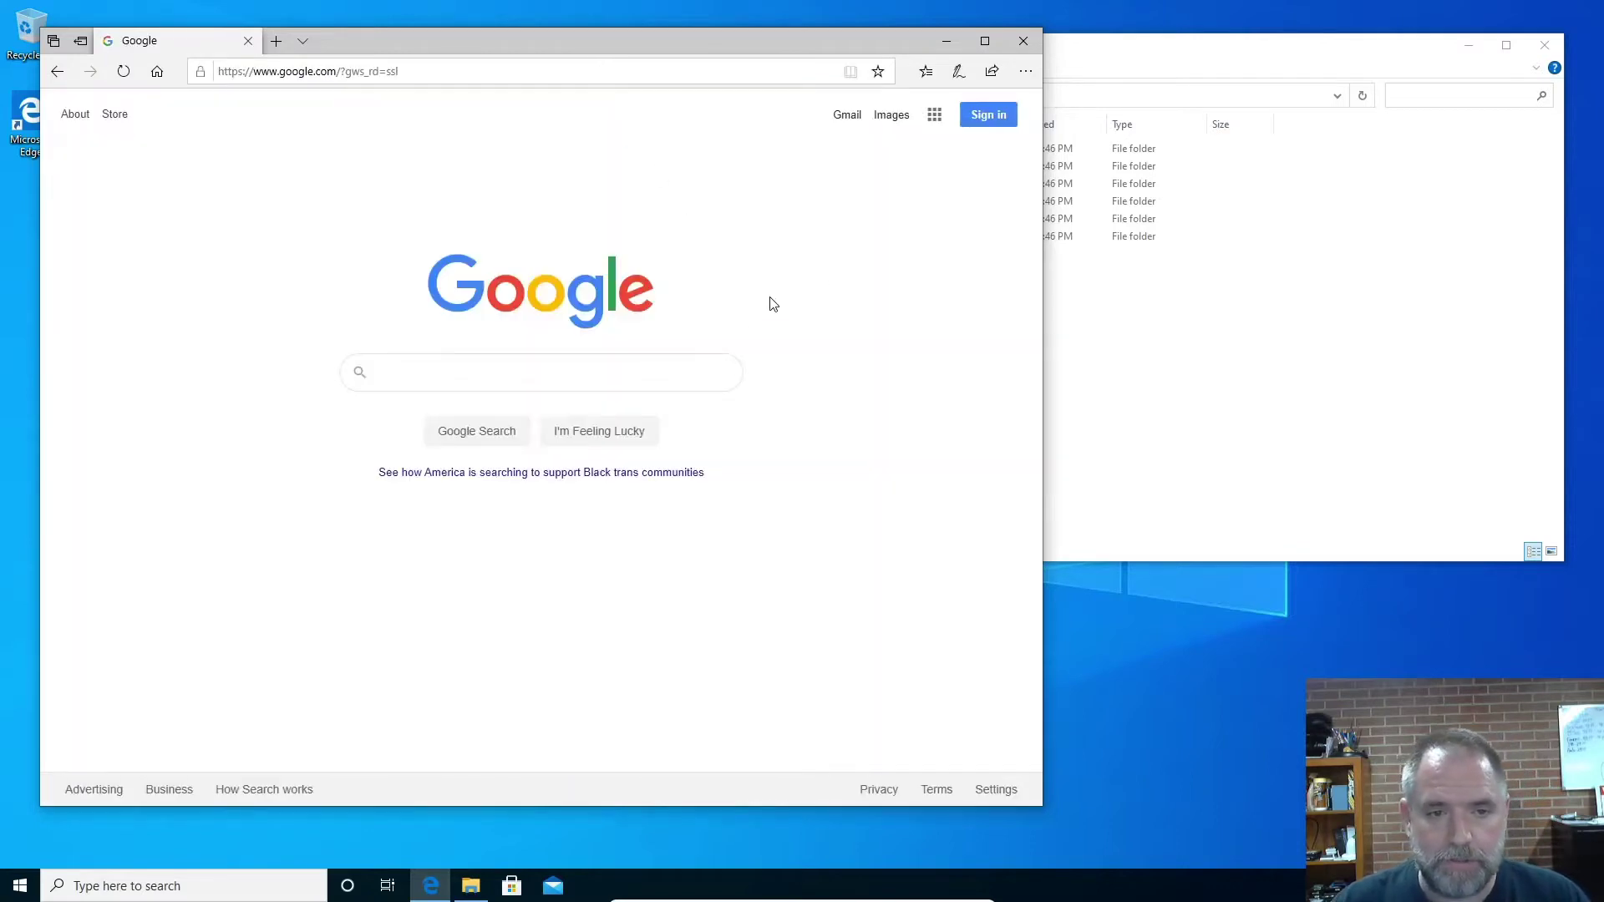
Search Google for 'veracrypt' and open the VeraCrypt SourceForge result
left_click(524, 373)
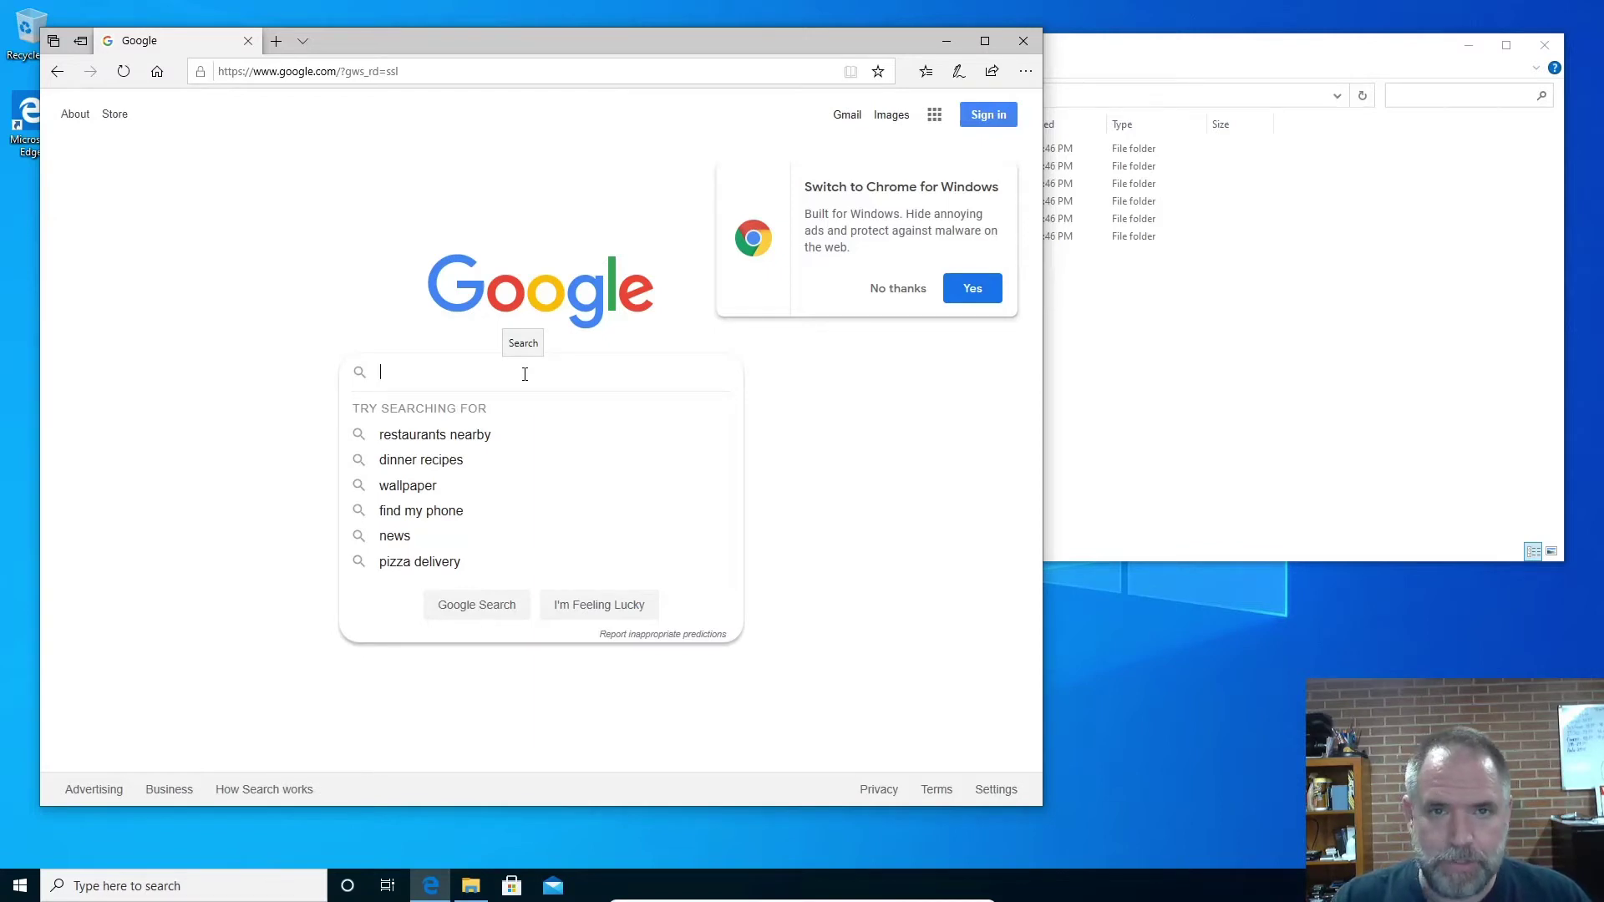
type("veracrypt")
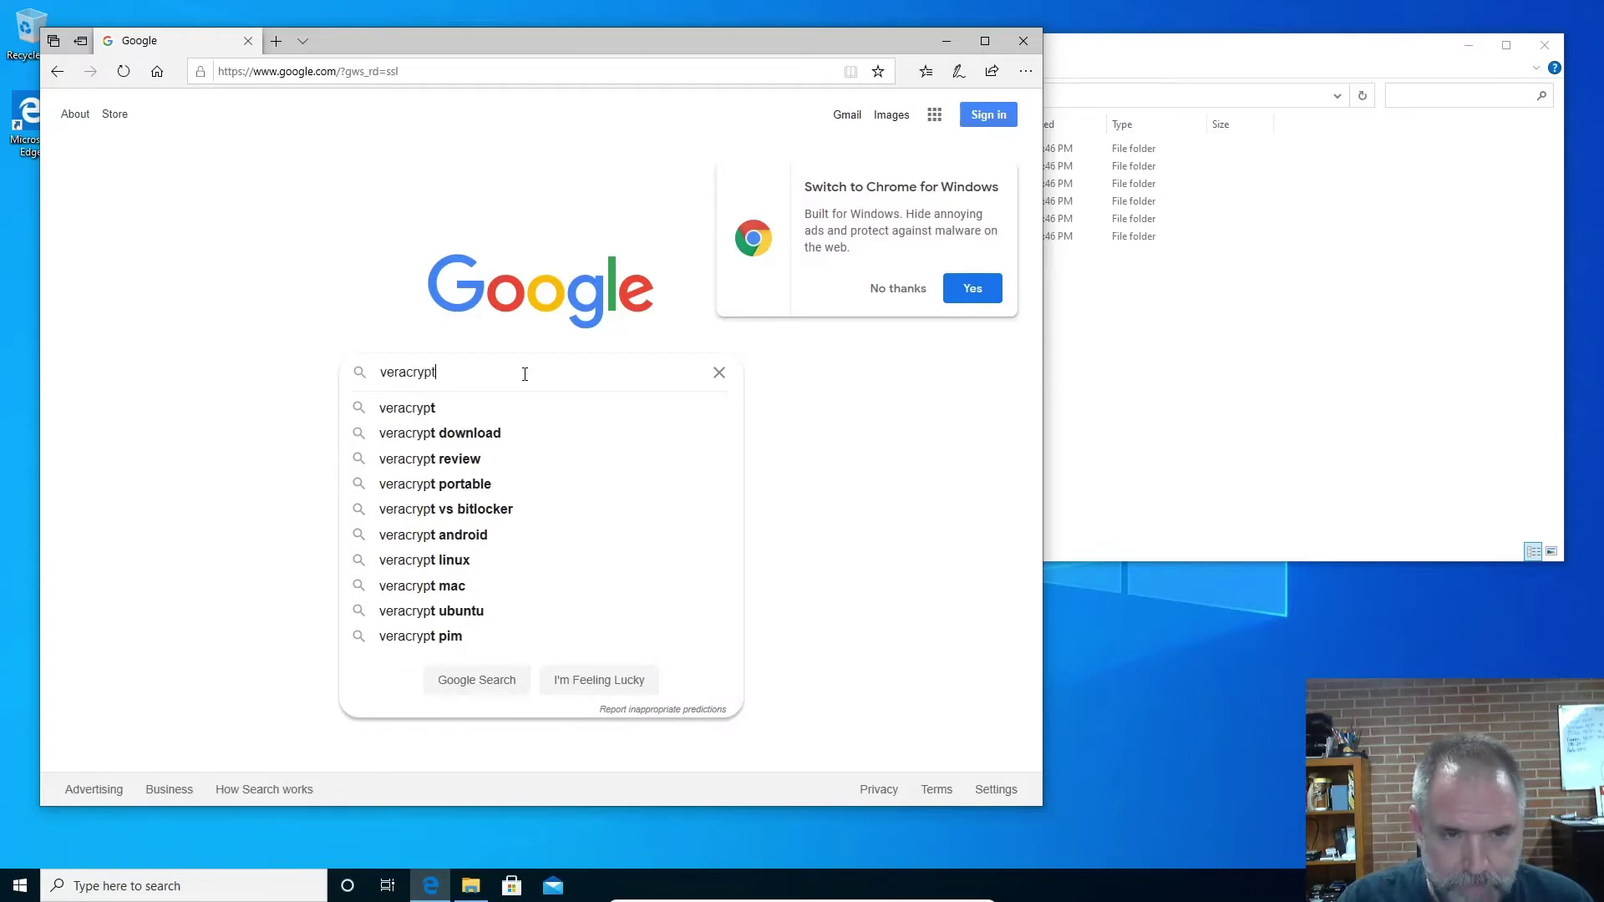
key("Return")
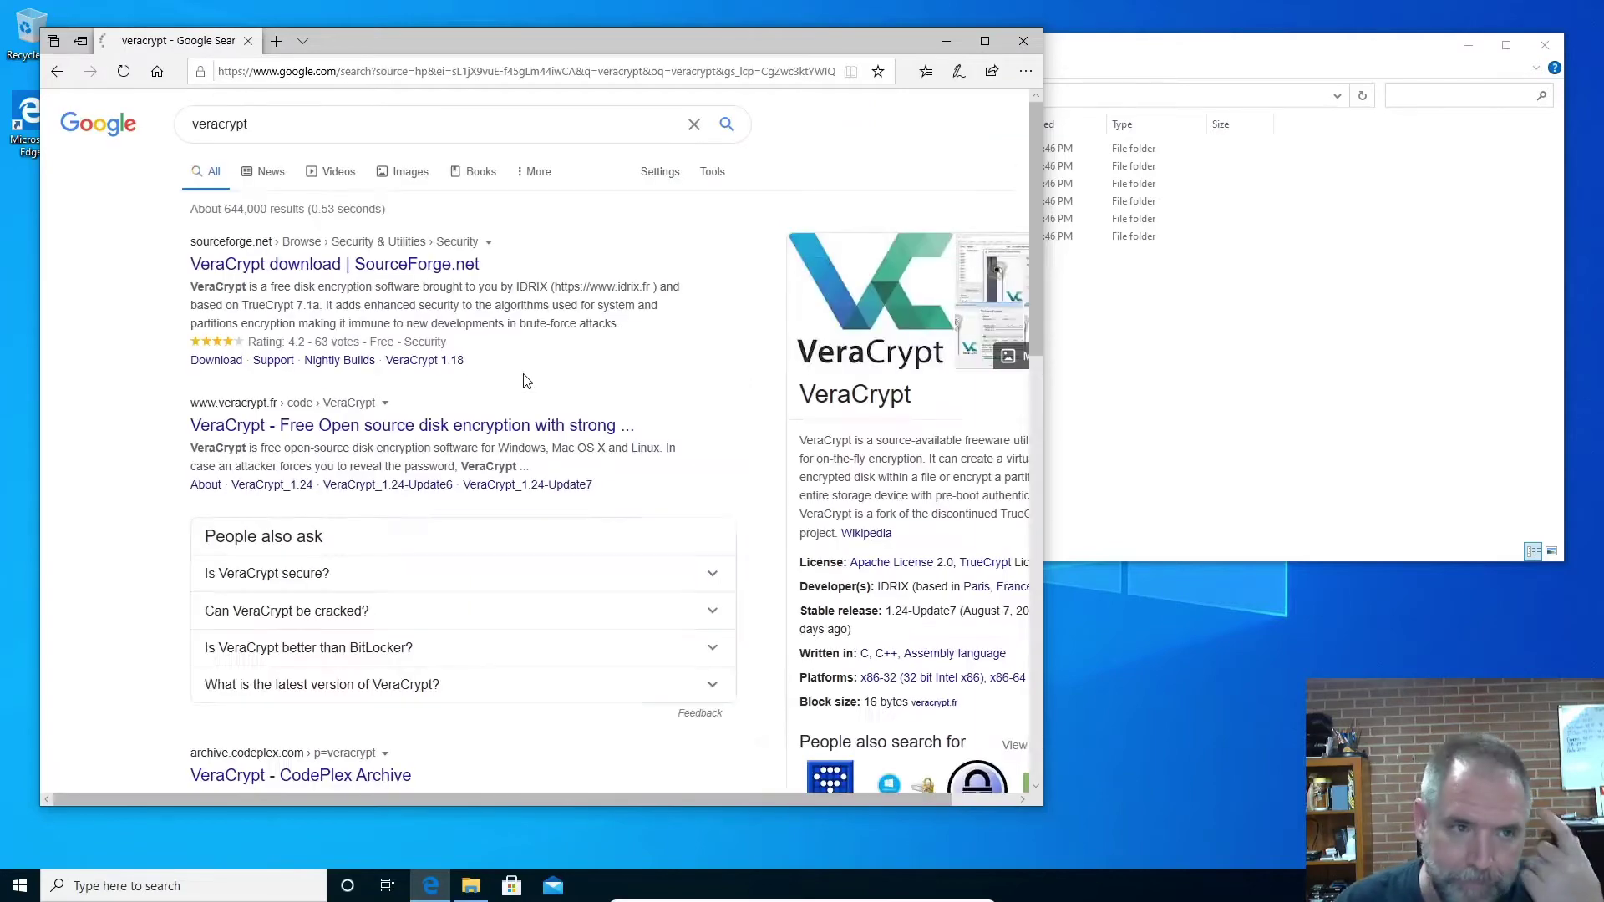
left_click(330, 265)
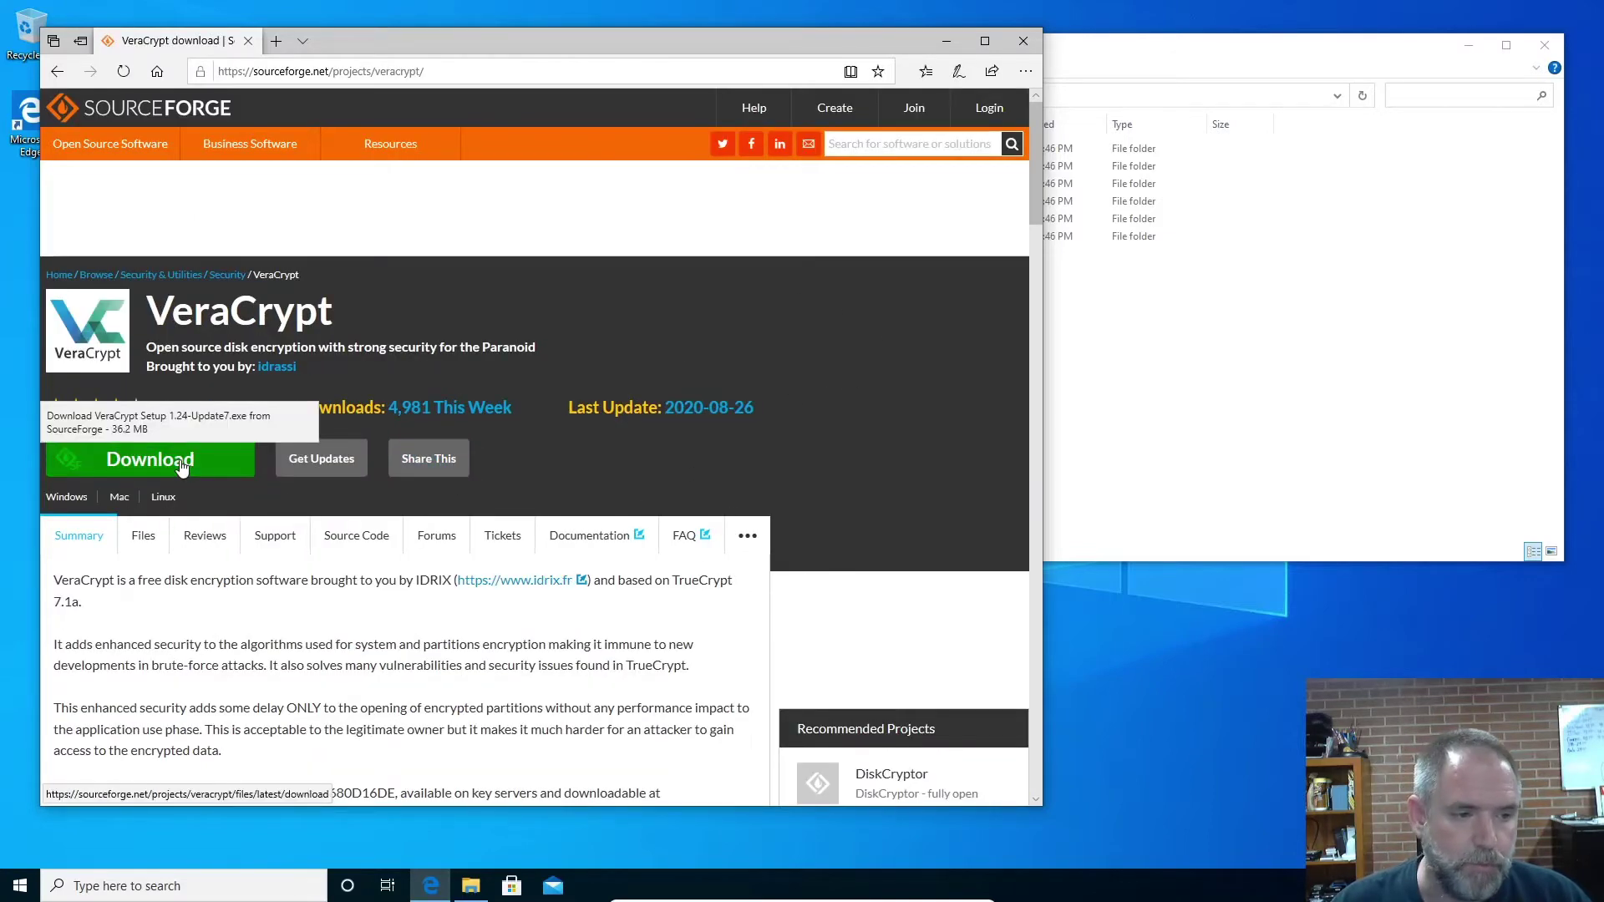
Download and save VeraCrypt Setup 1.24-Update7.exe, then run it
left_click(182, 468)
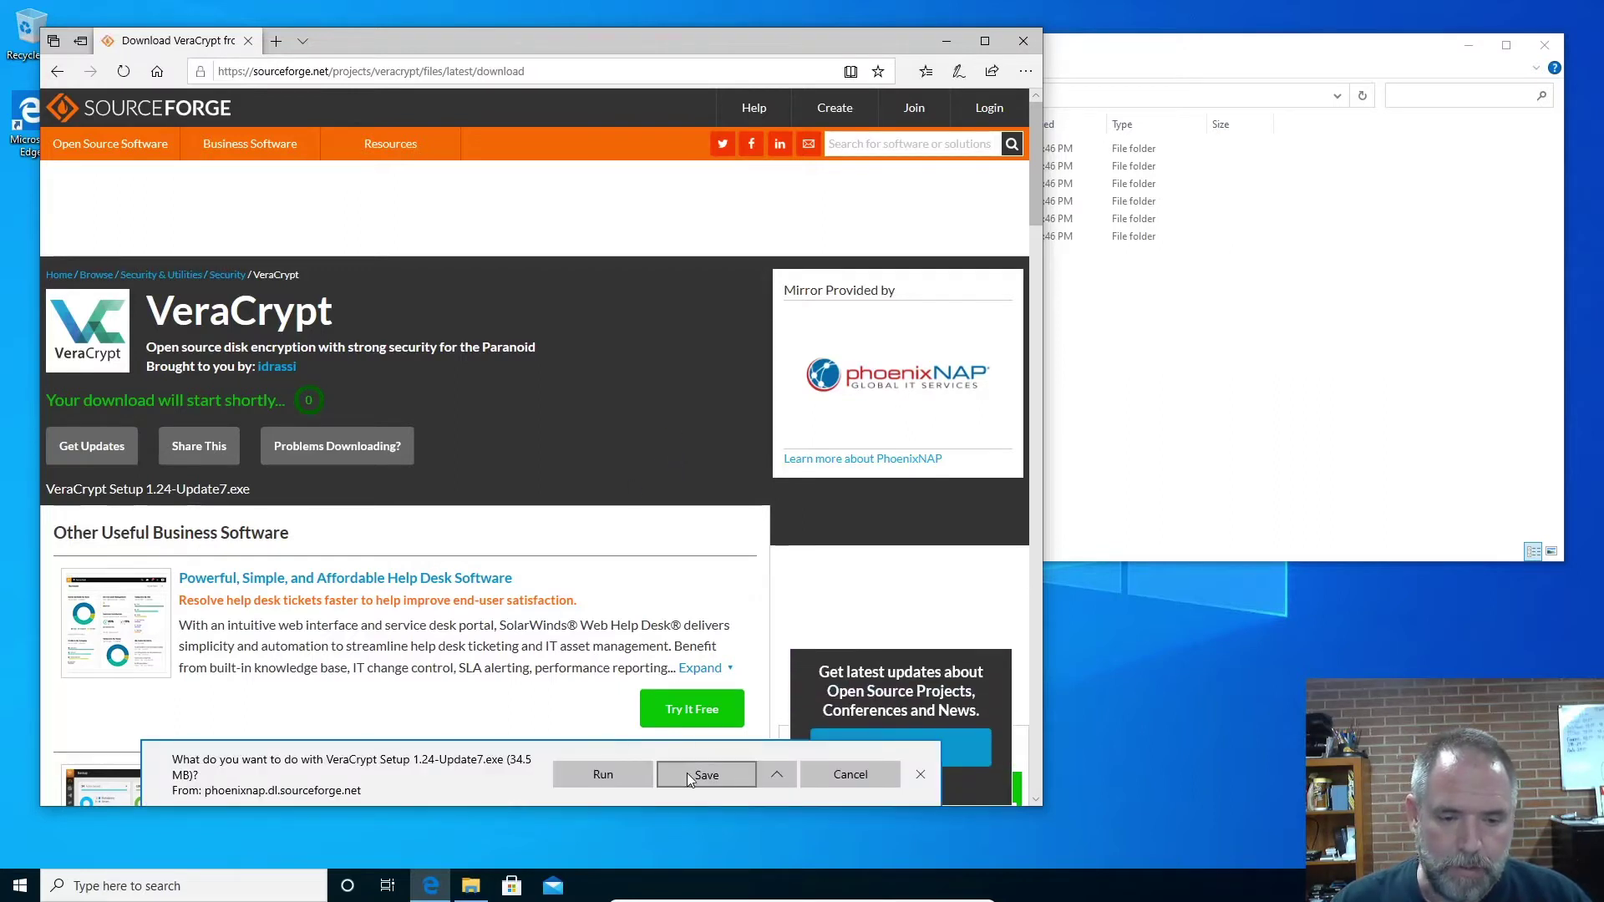
left_click(687, 774)
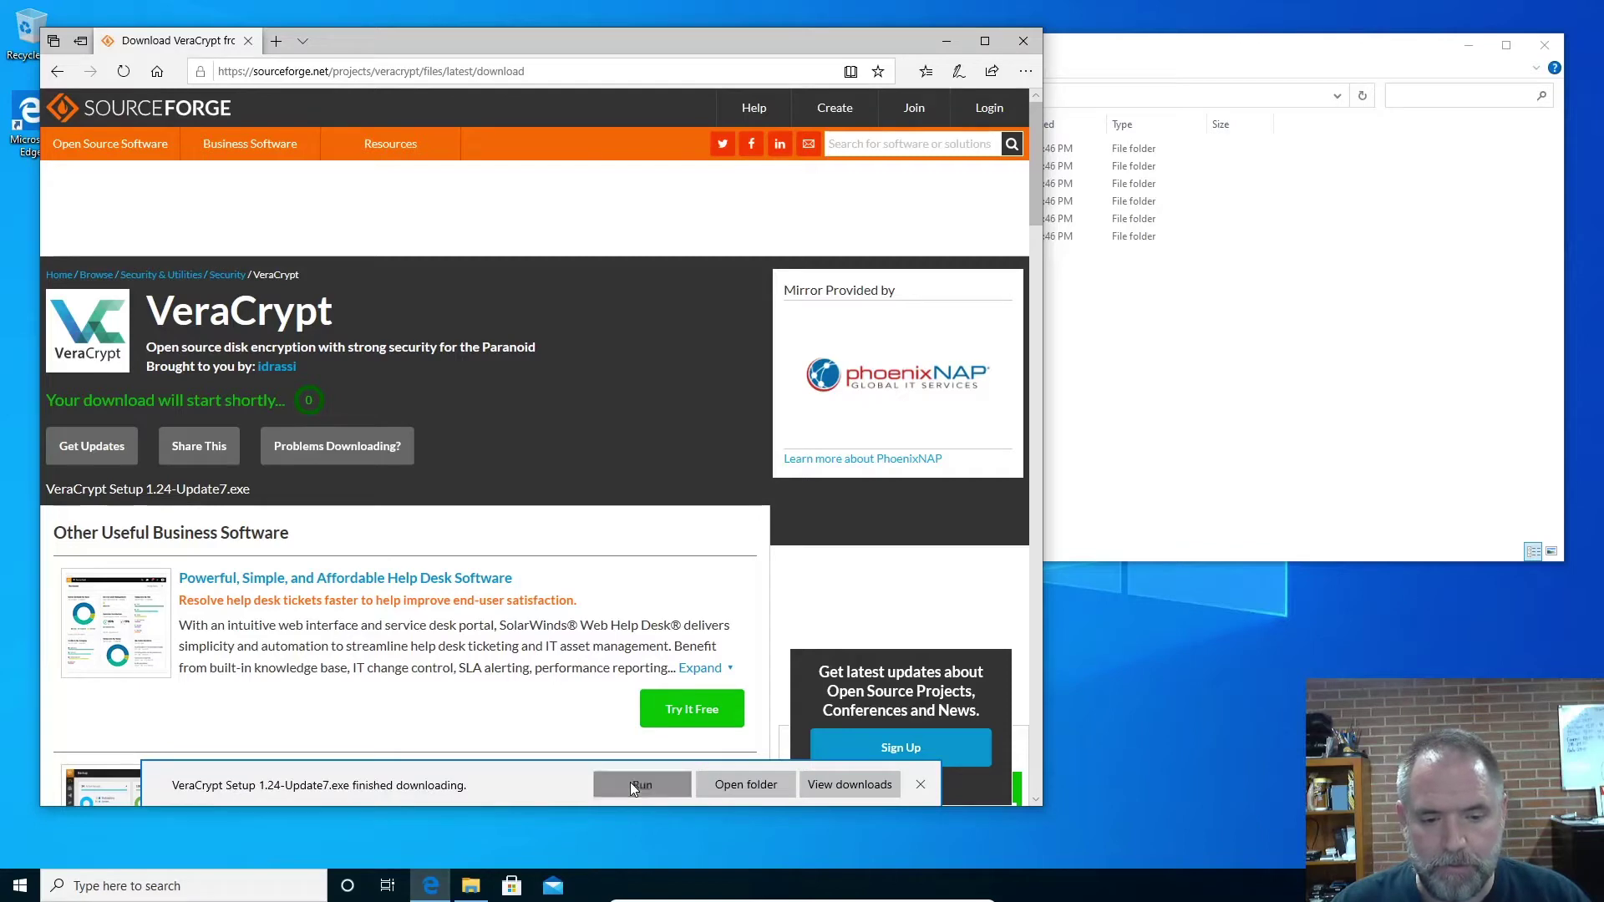
left_click(632, 785)
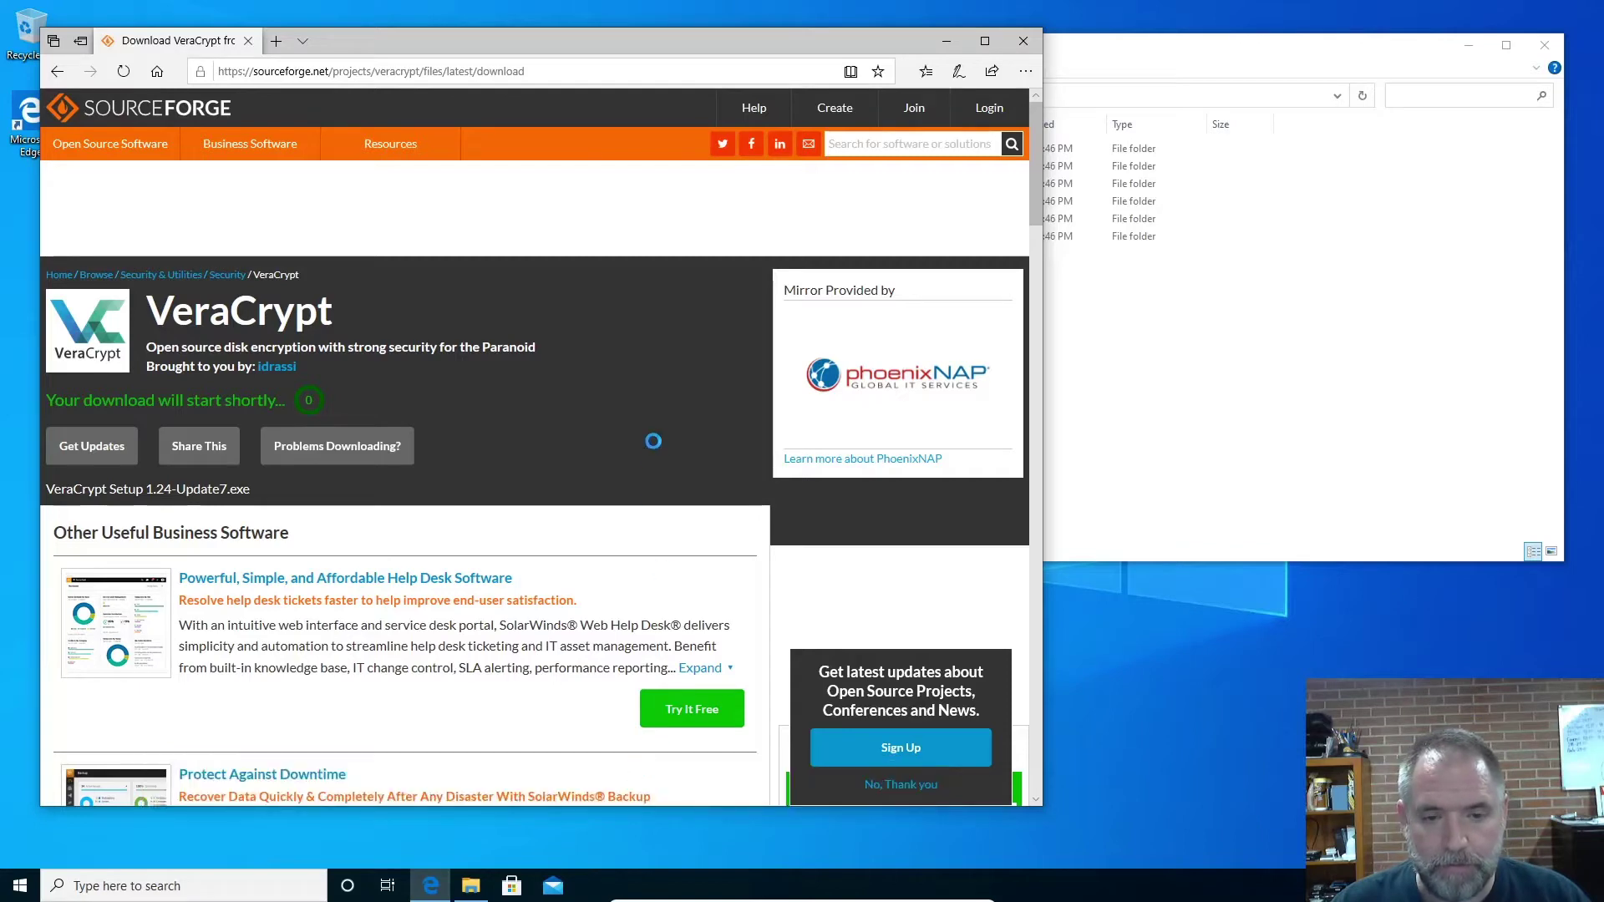
Close Edge and install VeraCrypt in English with default options, declining the tutorial
left_click(1023, 41)
left_click(824, 474)
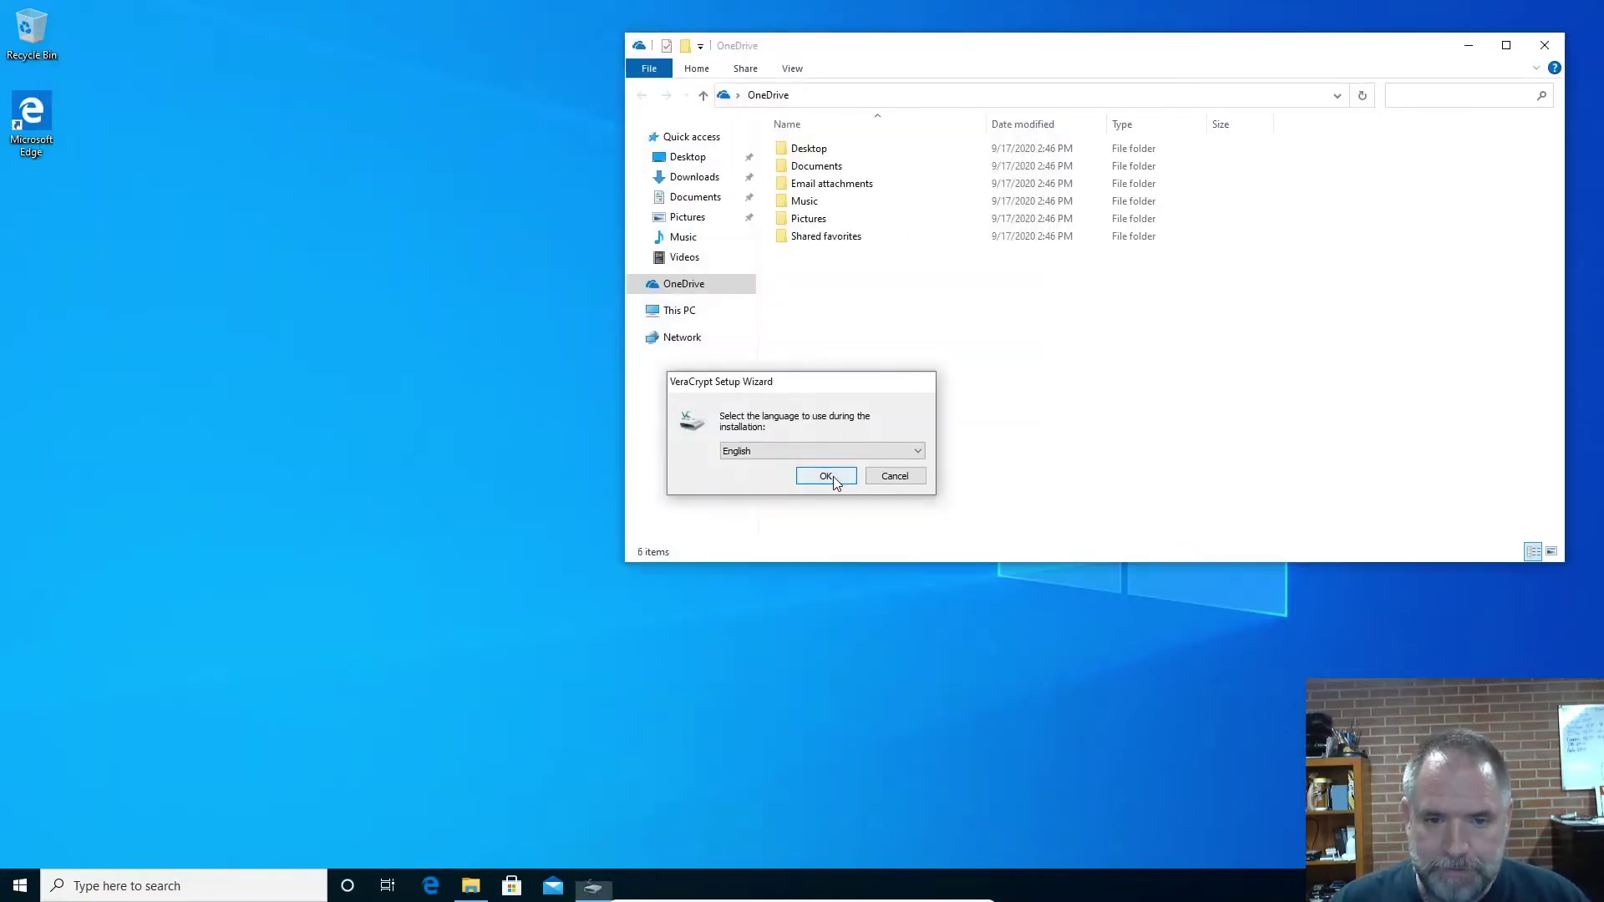
left_click(631, 540)
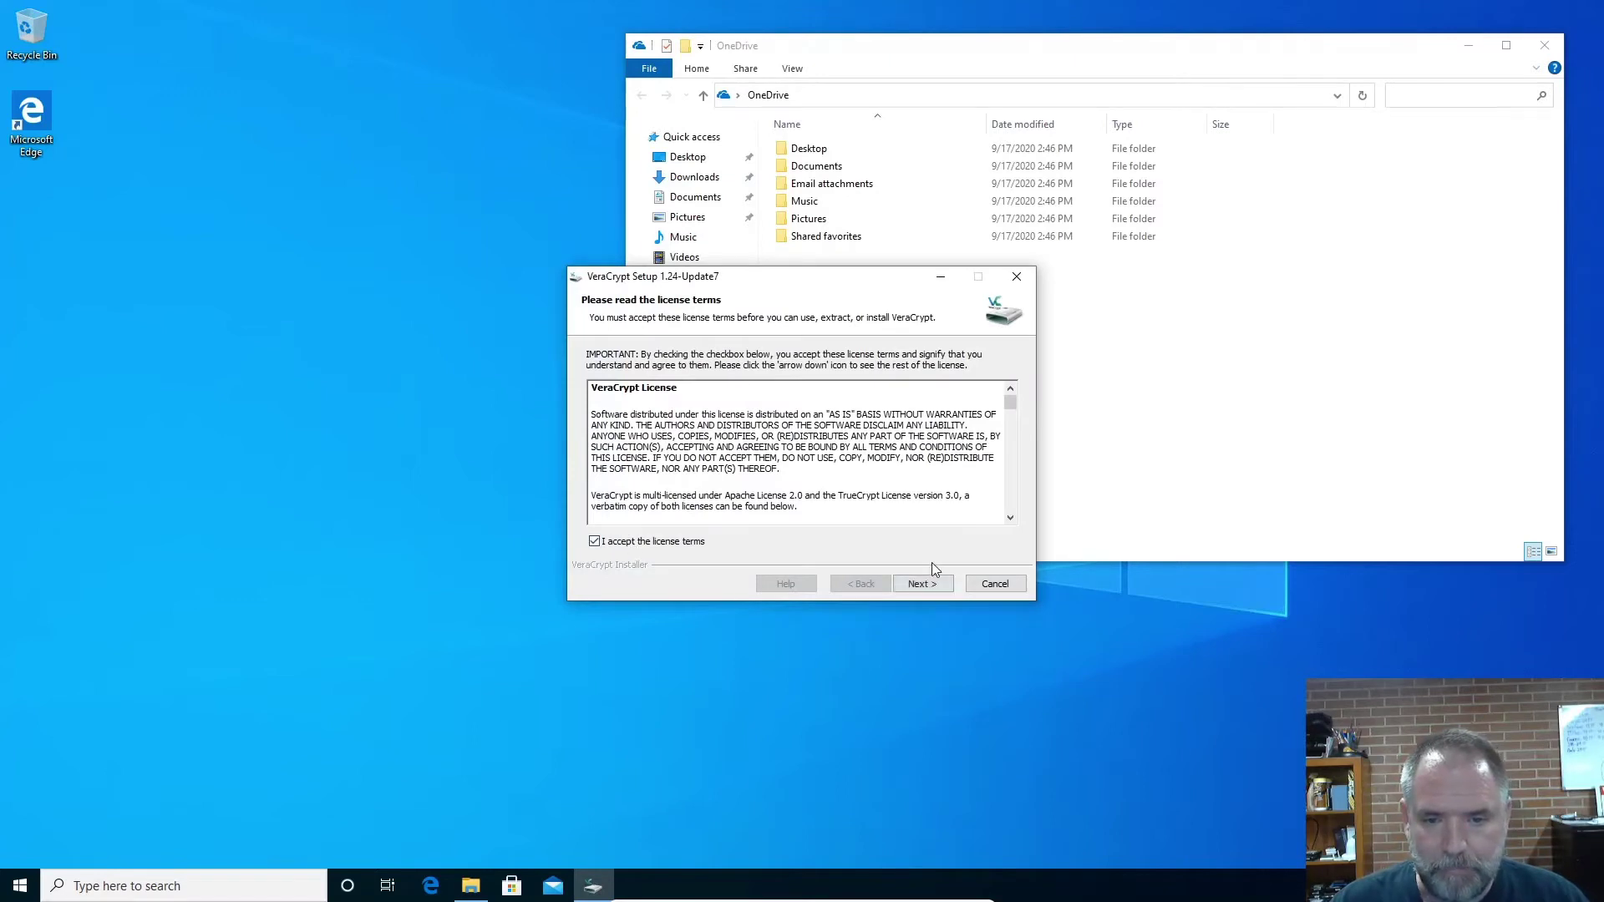
left_click(926, 585)
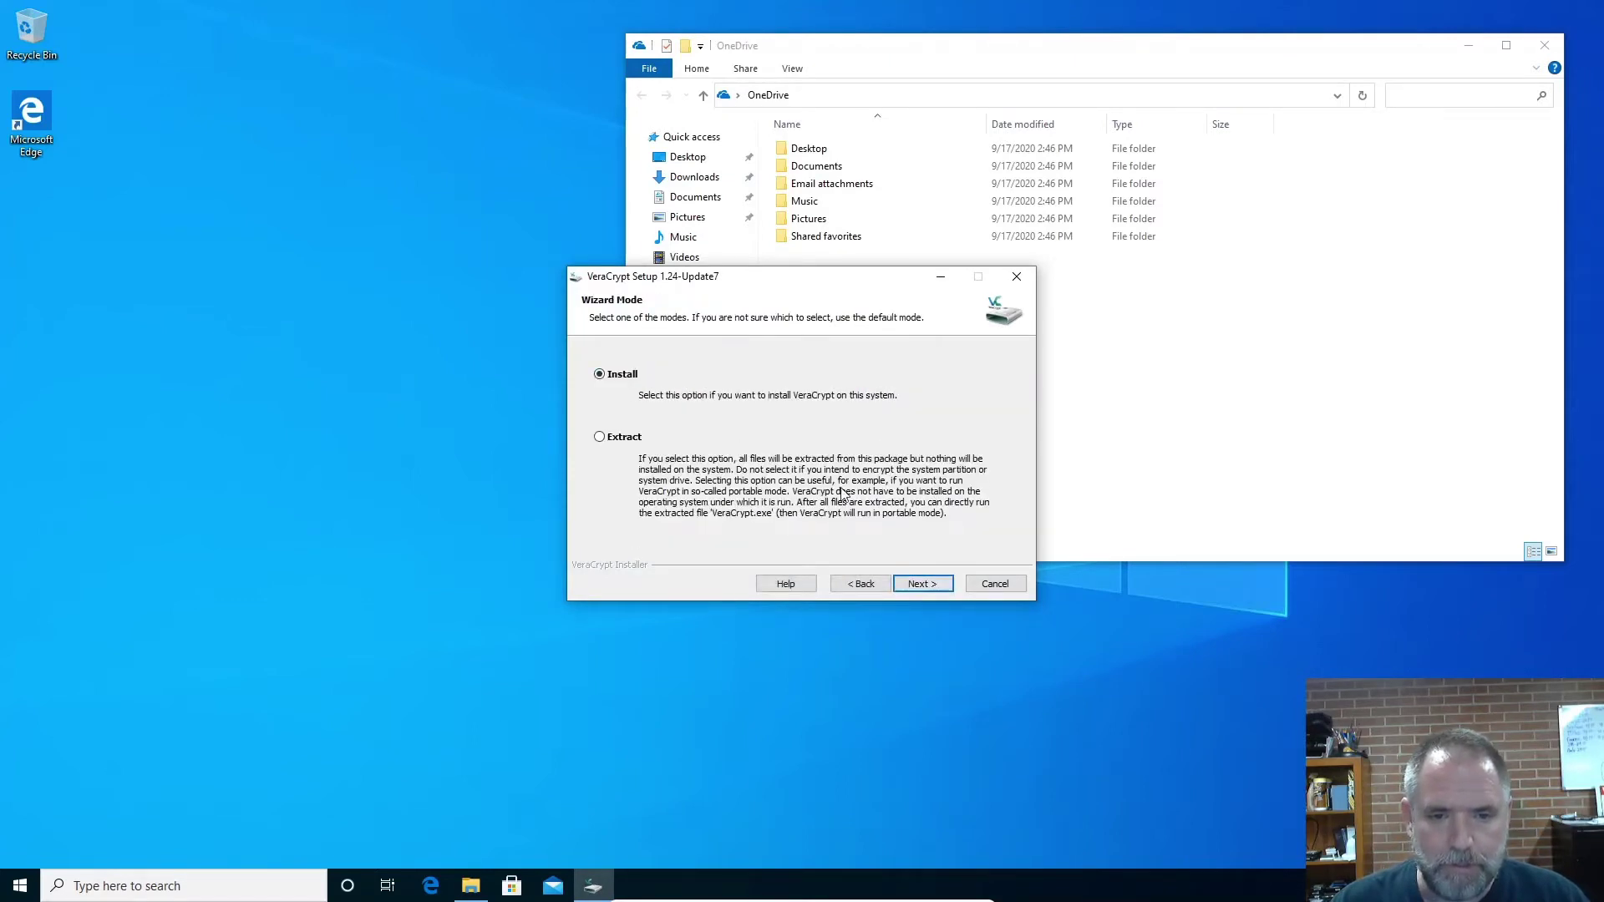
left_click(923, 583)
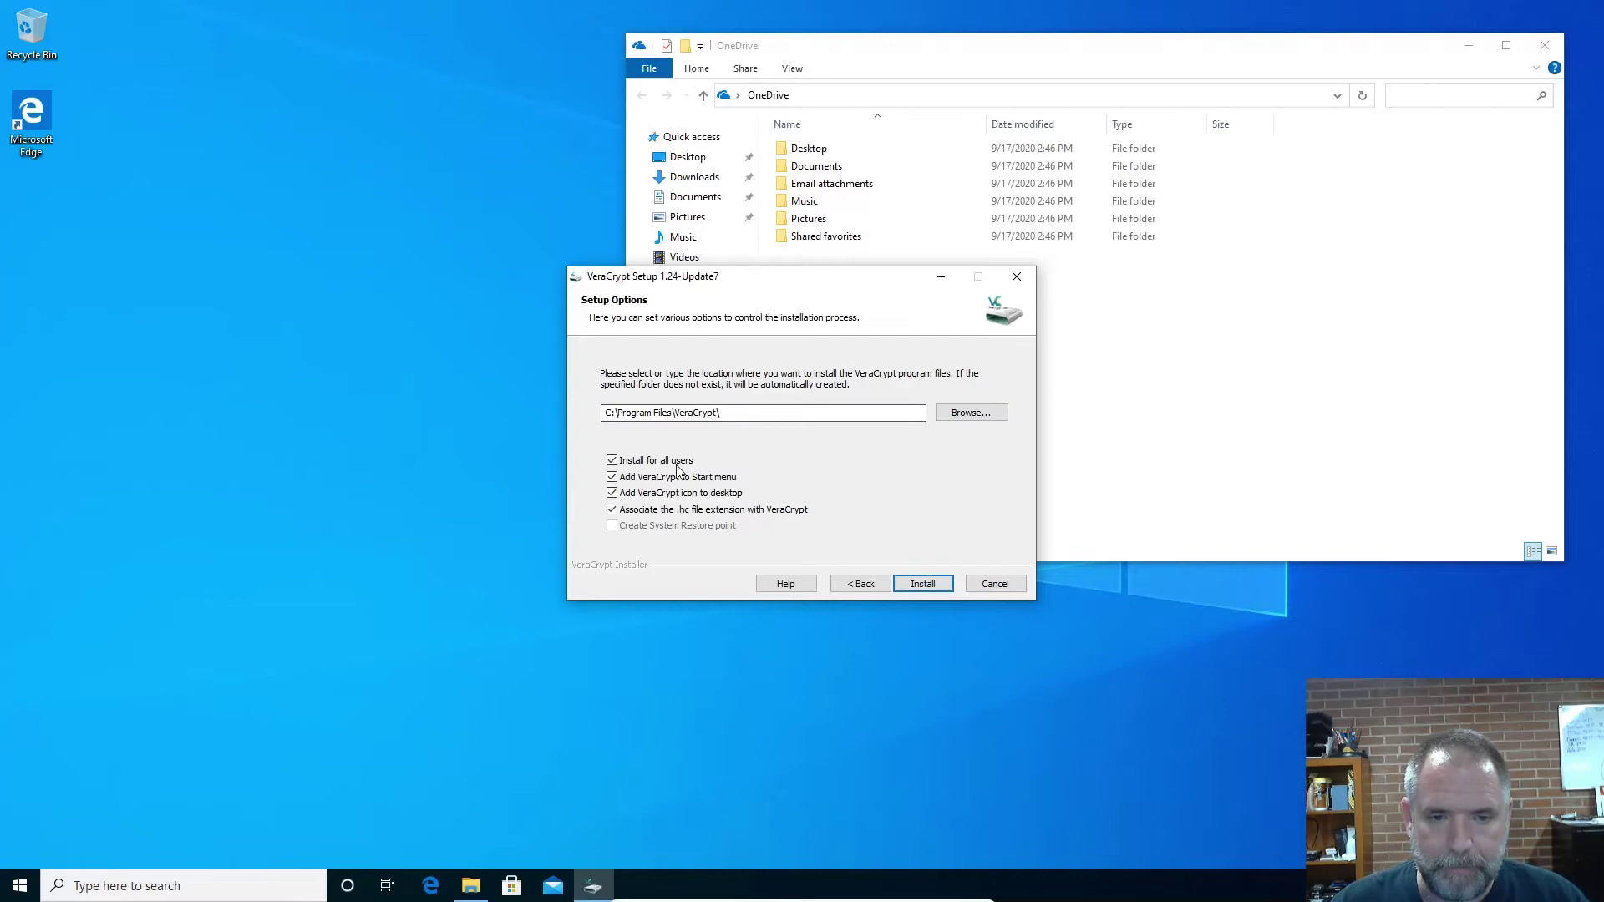
left_click(919, 580)
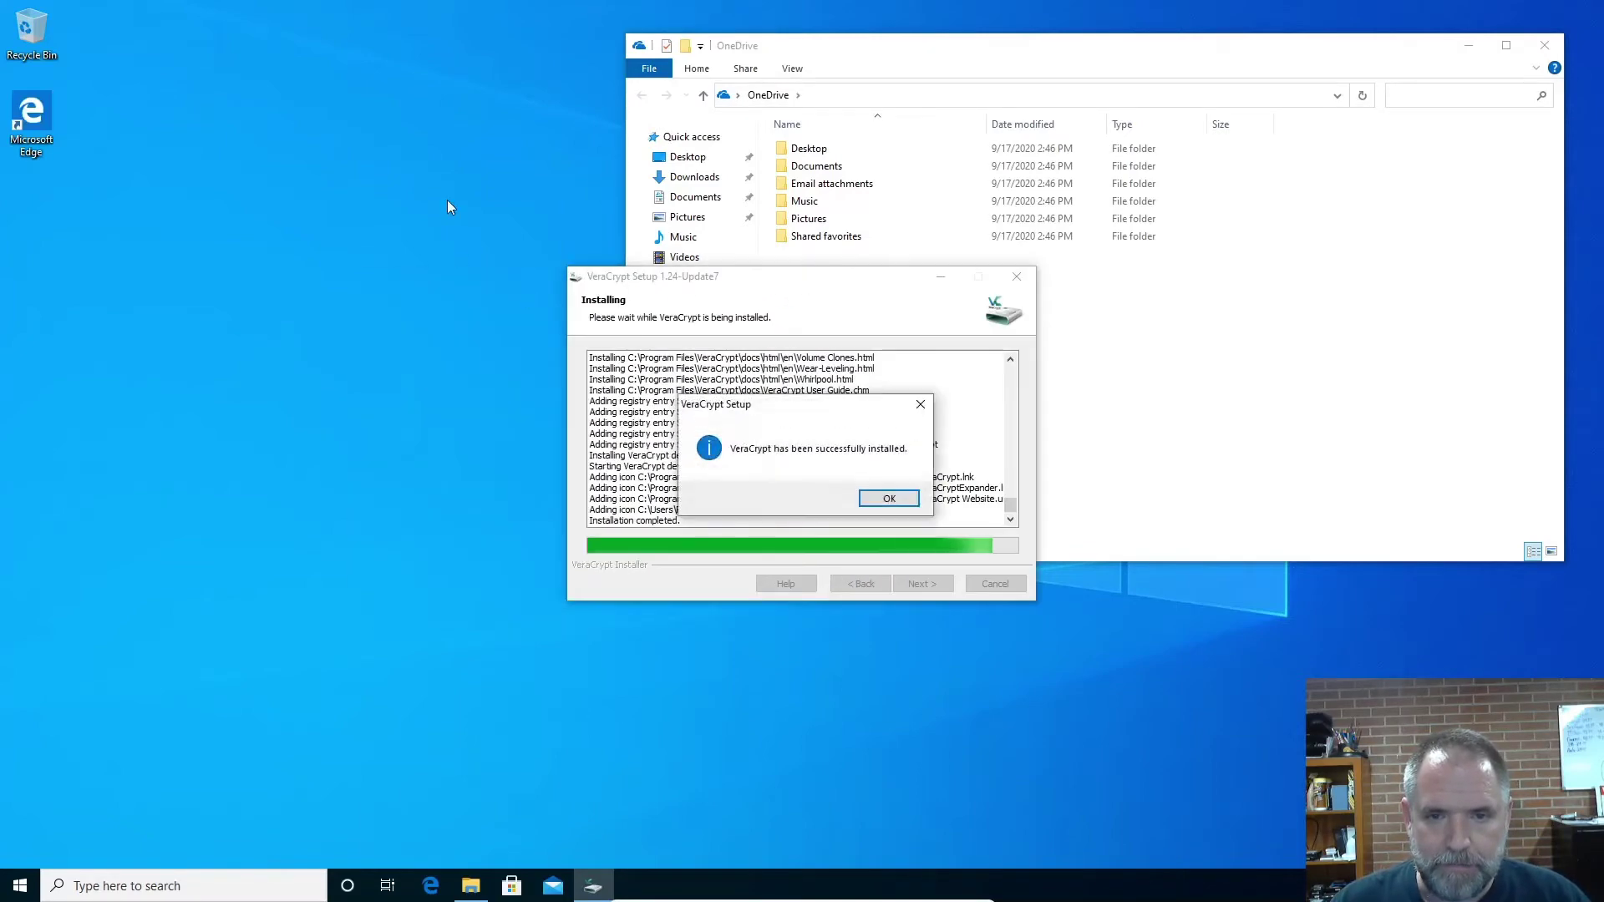
left_click(885, 496)
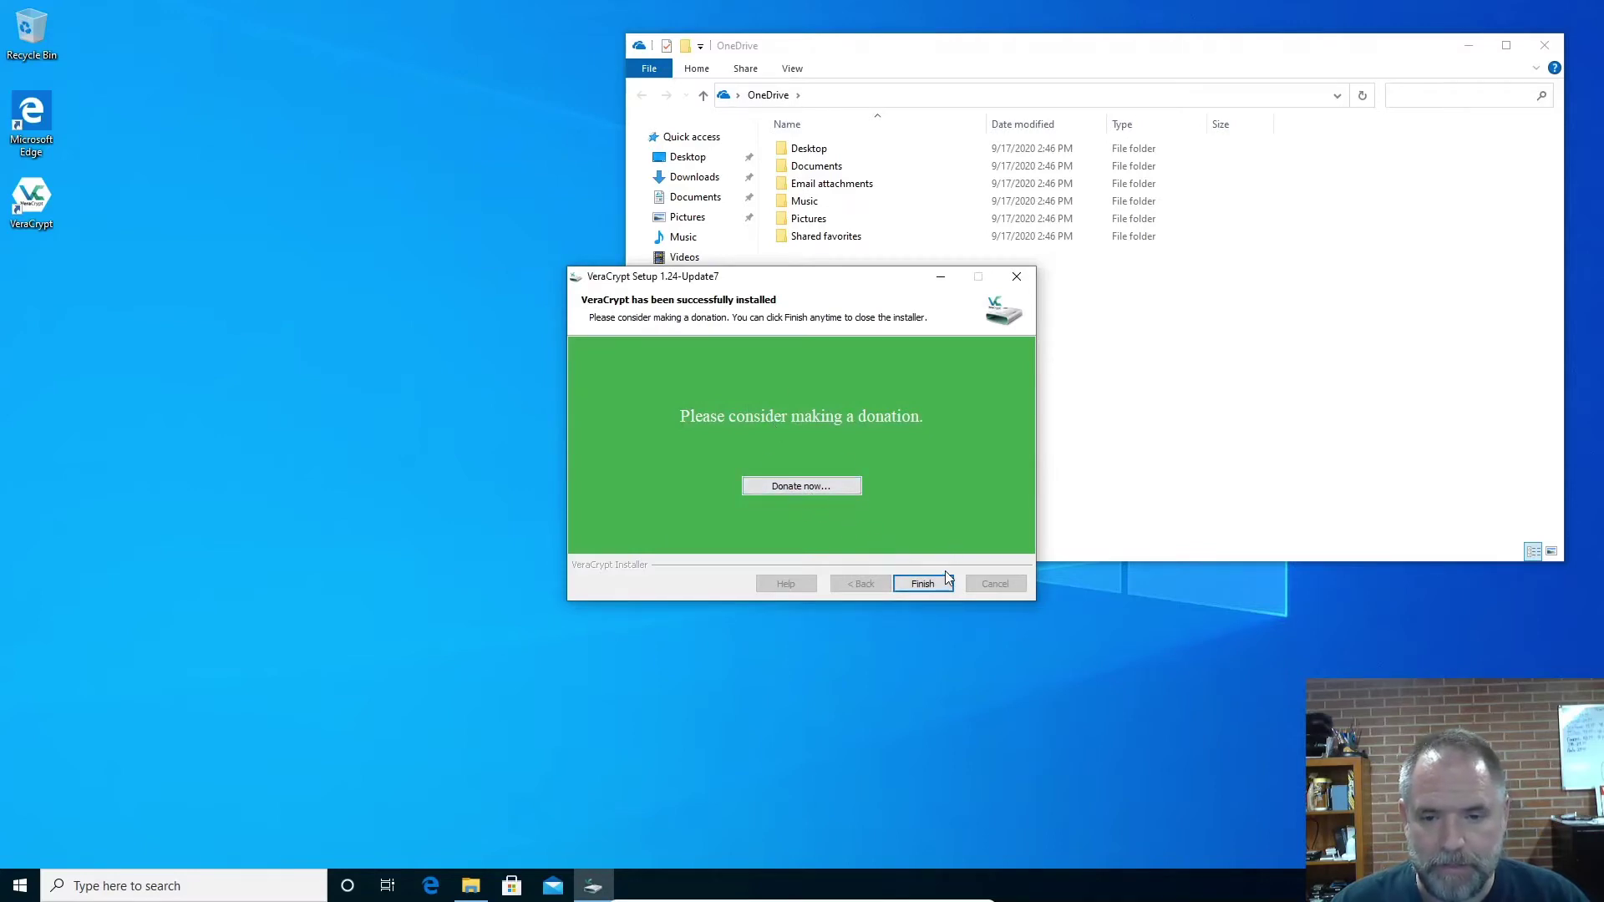
left_click(923, 584)
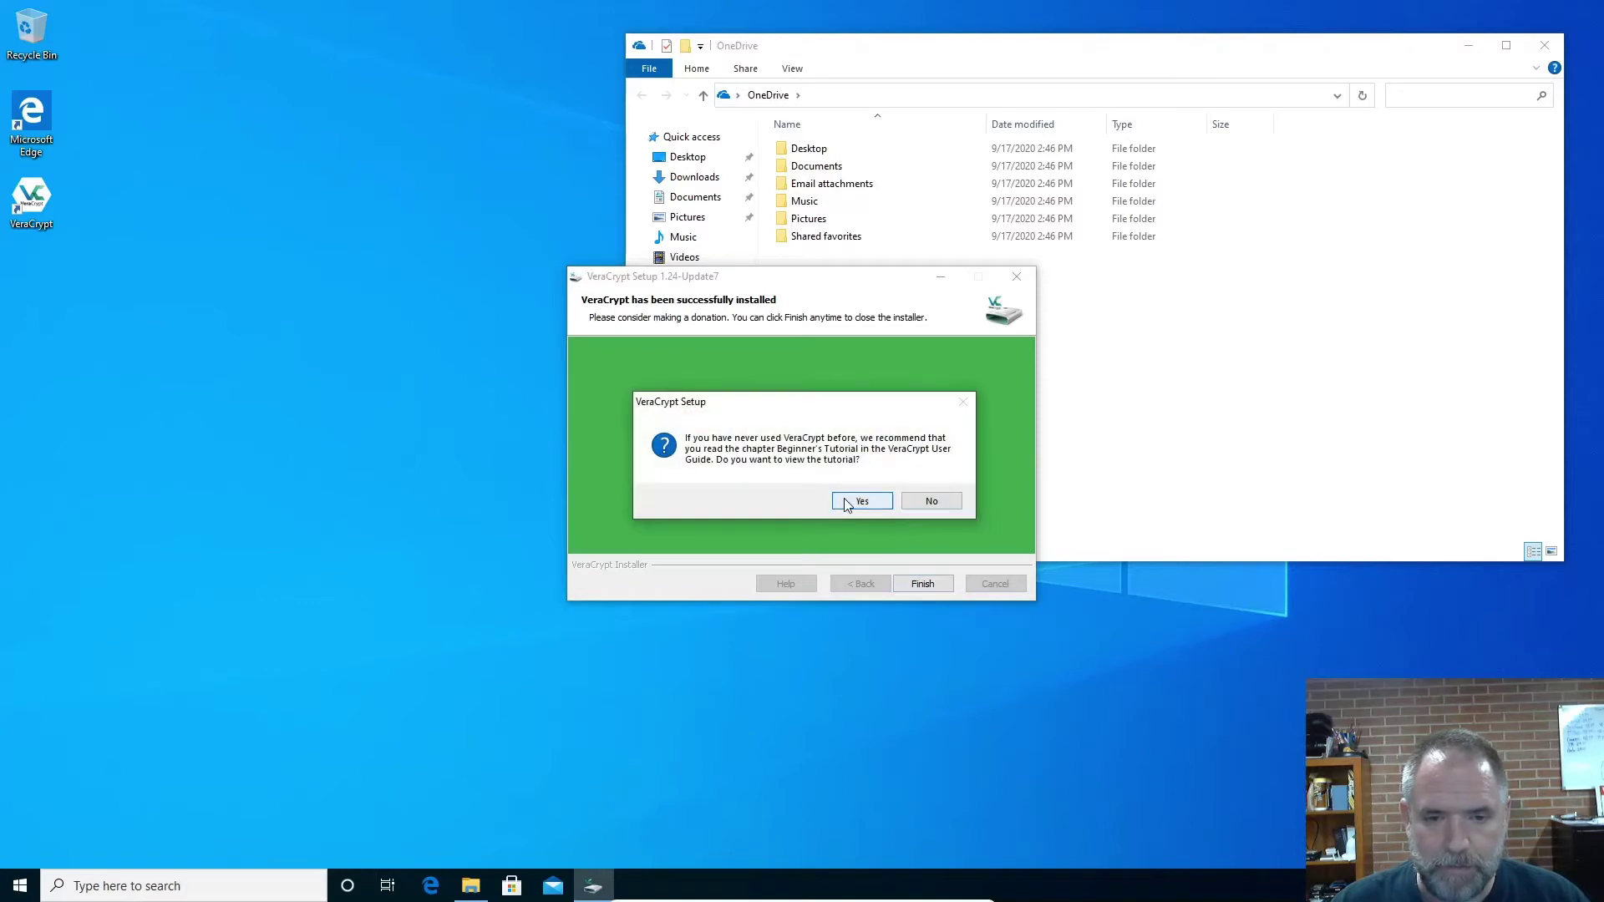
left_click(929, 501)
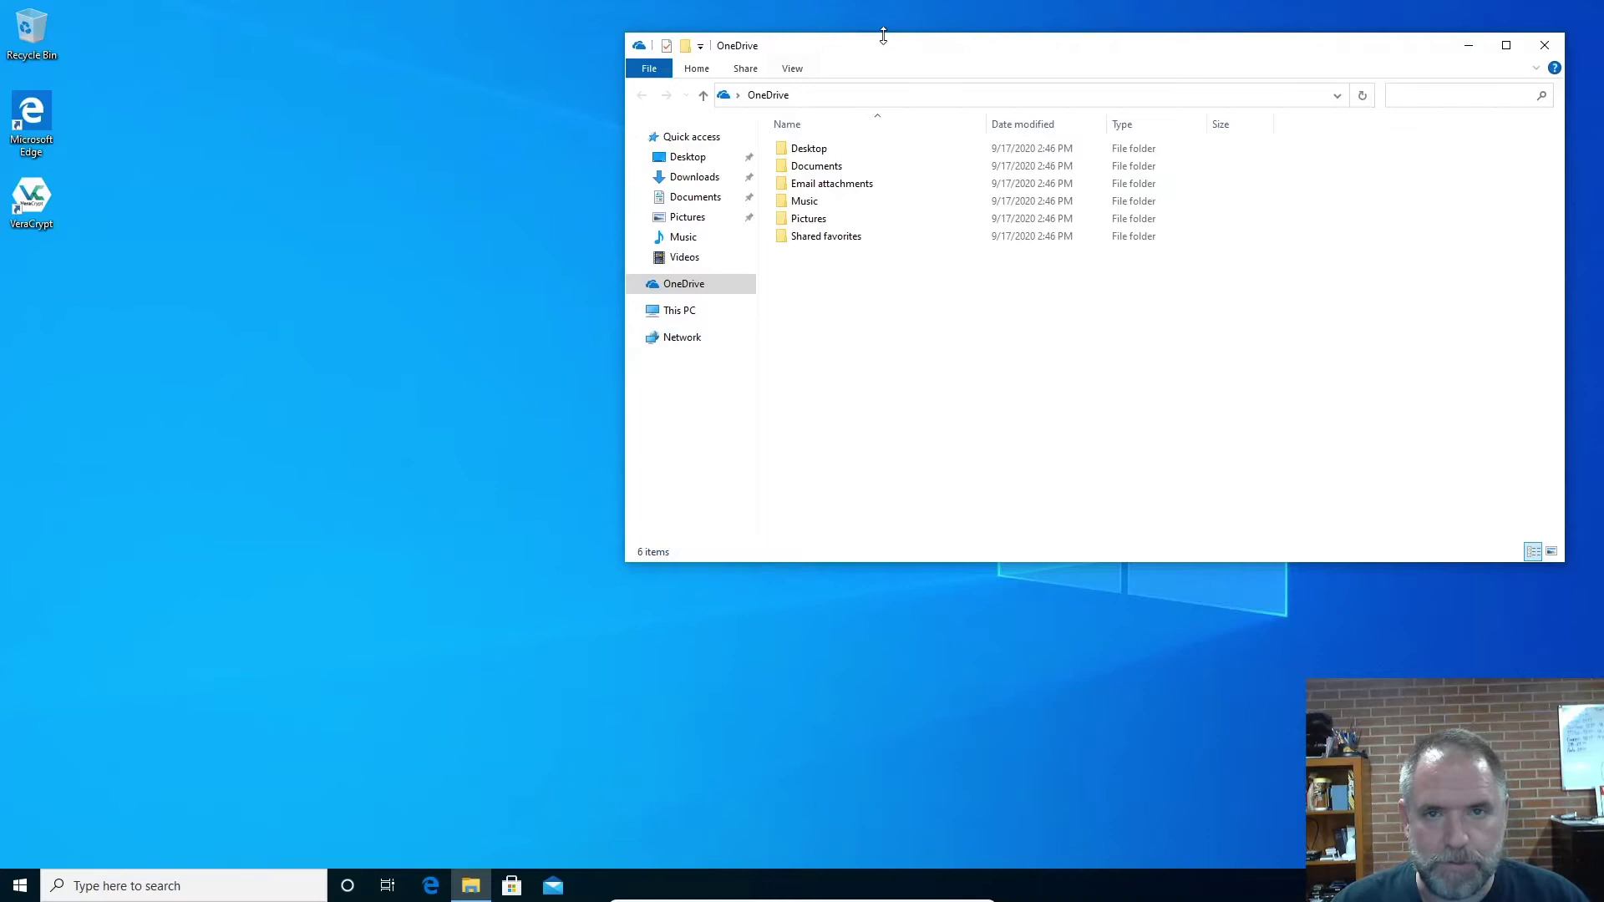
Check OneDrive's empty Desktop and Documents folders, then launch VeraCrypt from the desktop
left_click_drag(893, 52, 956, 44)
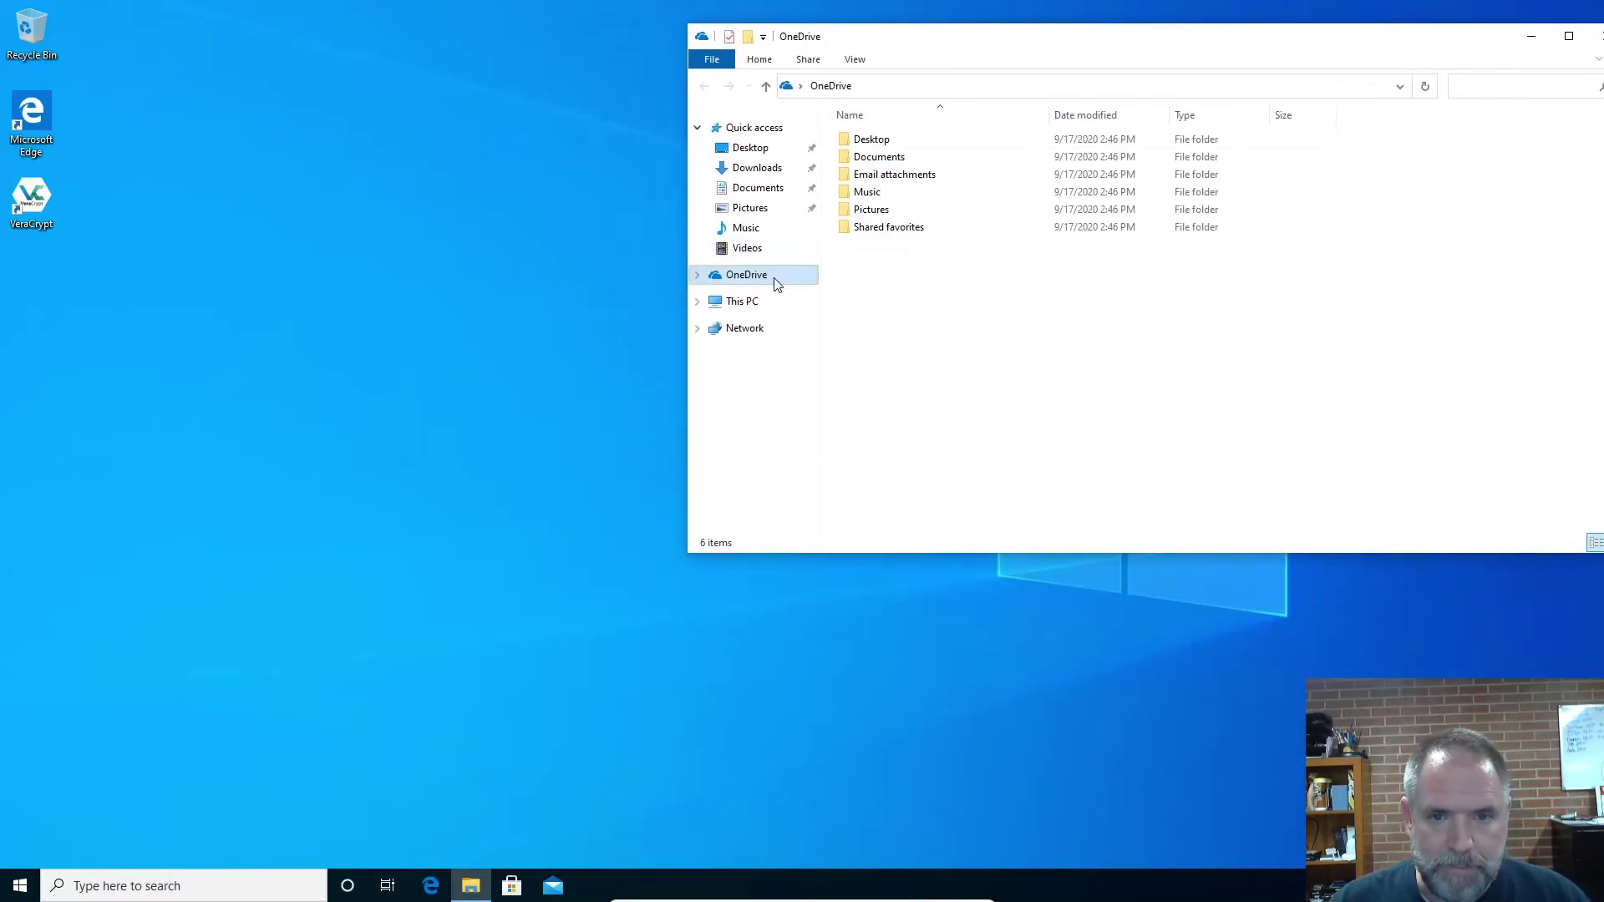
double_click(873, 142)
left_click(705, 87)
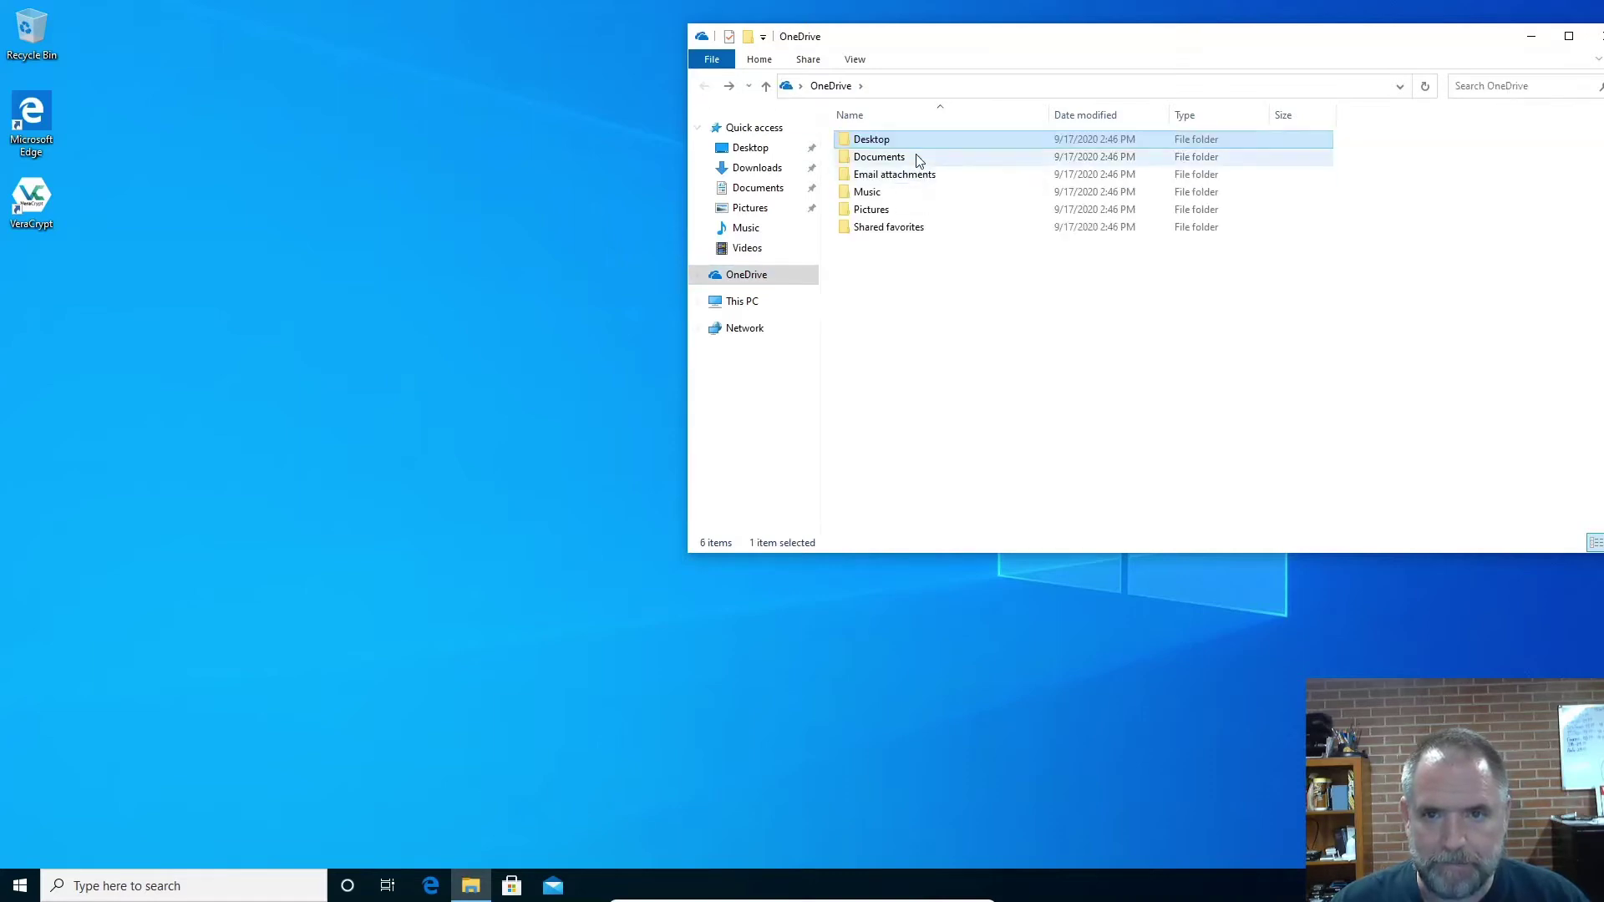
double_click(914, 158)
left_click(705, 86)
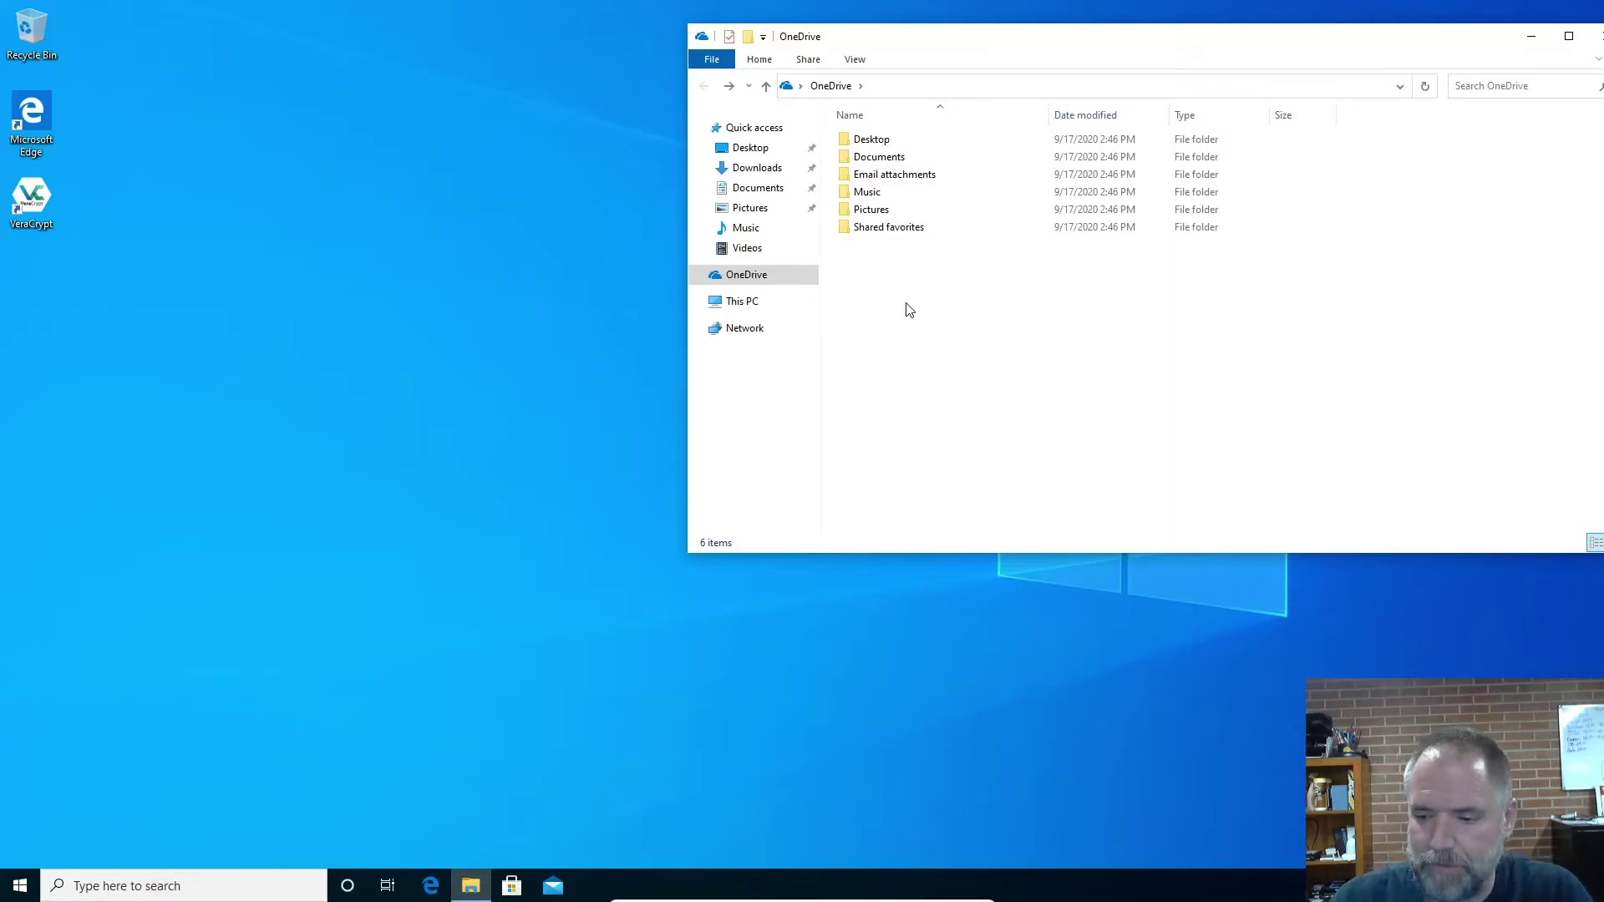
double_click(8, 205)
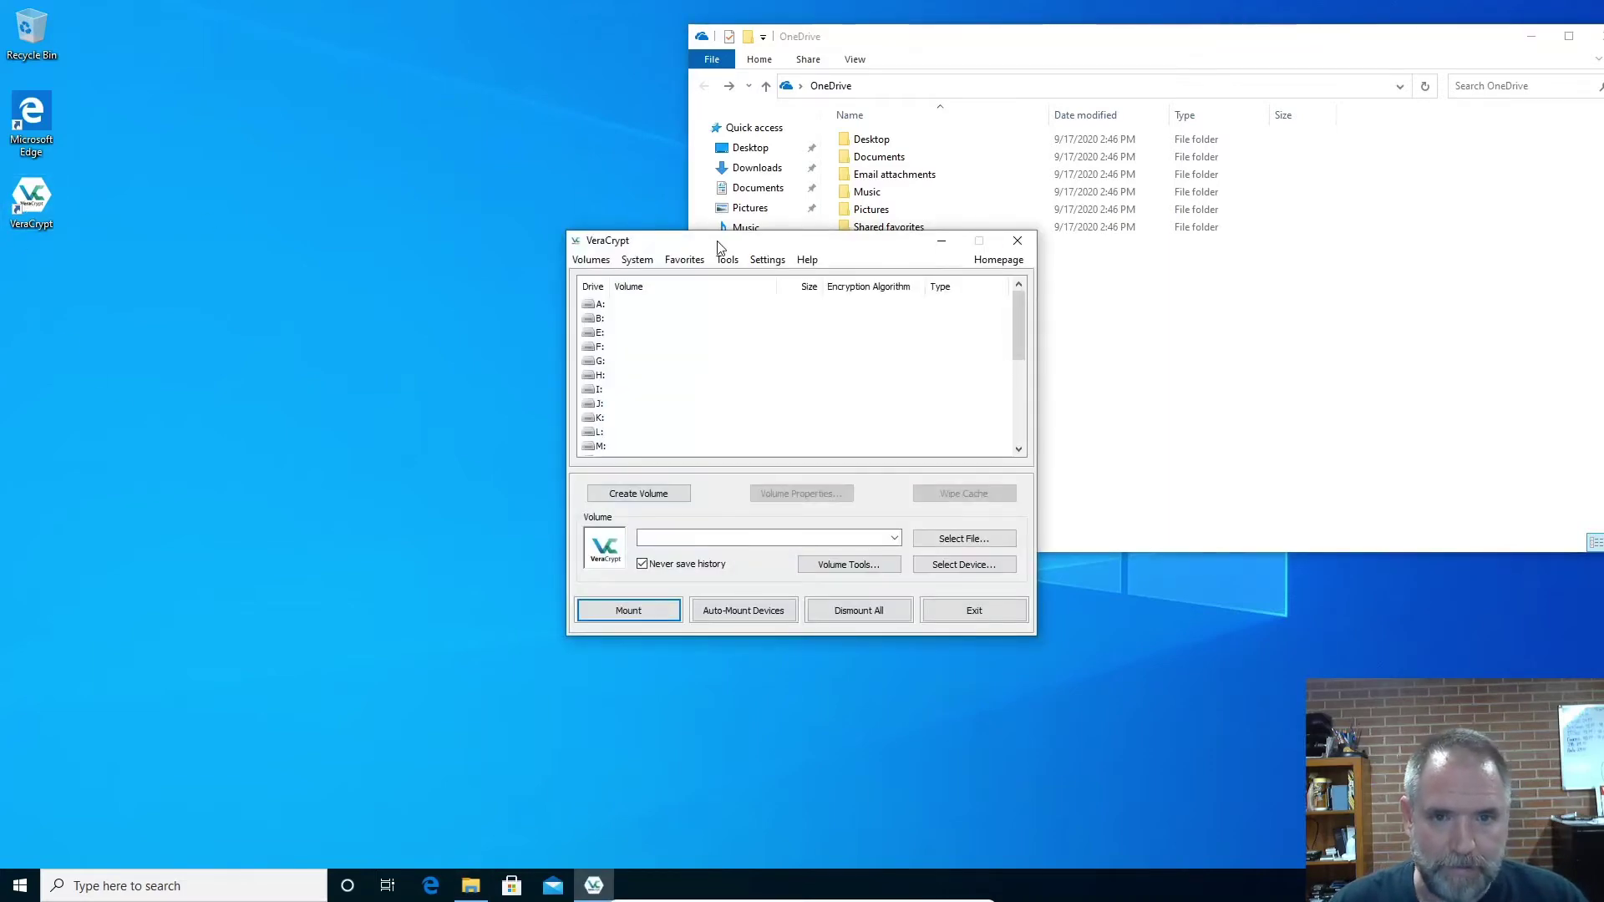
Start a standard encrypted file container and open the container file selection dialog
left_click_drag(717, 241, 284, 222)
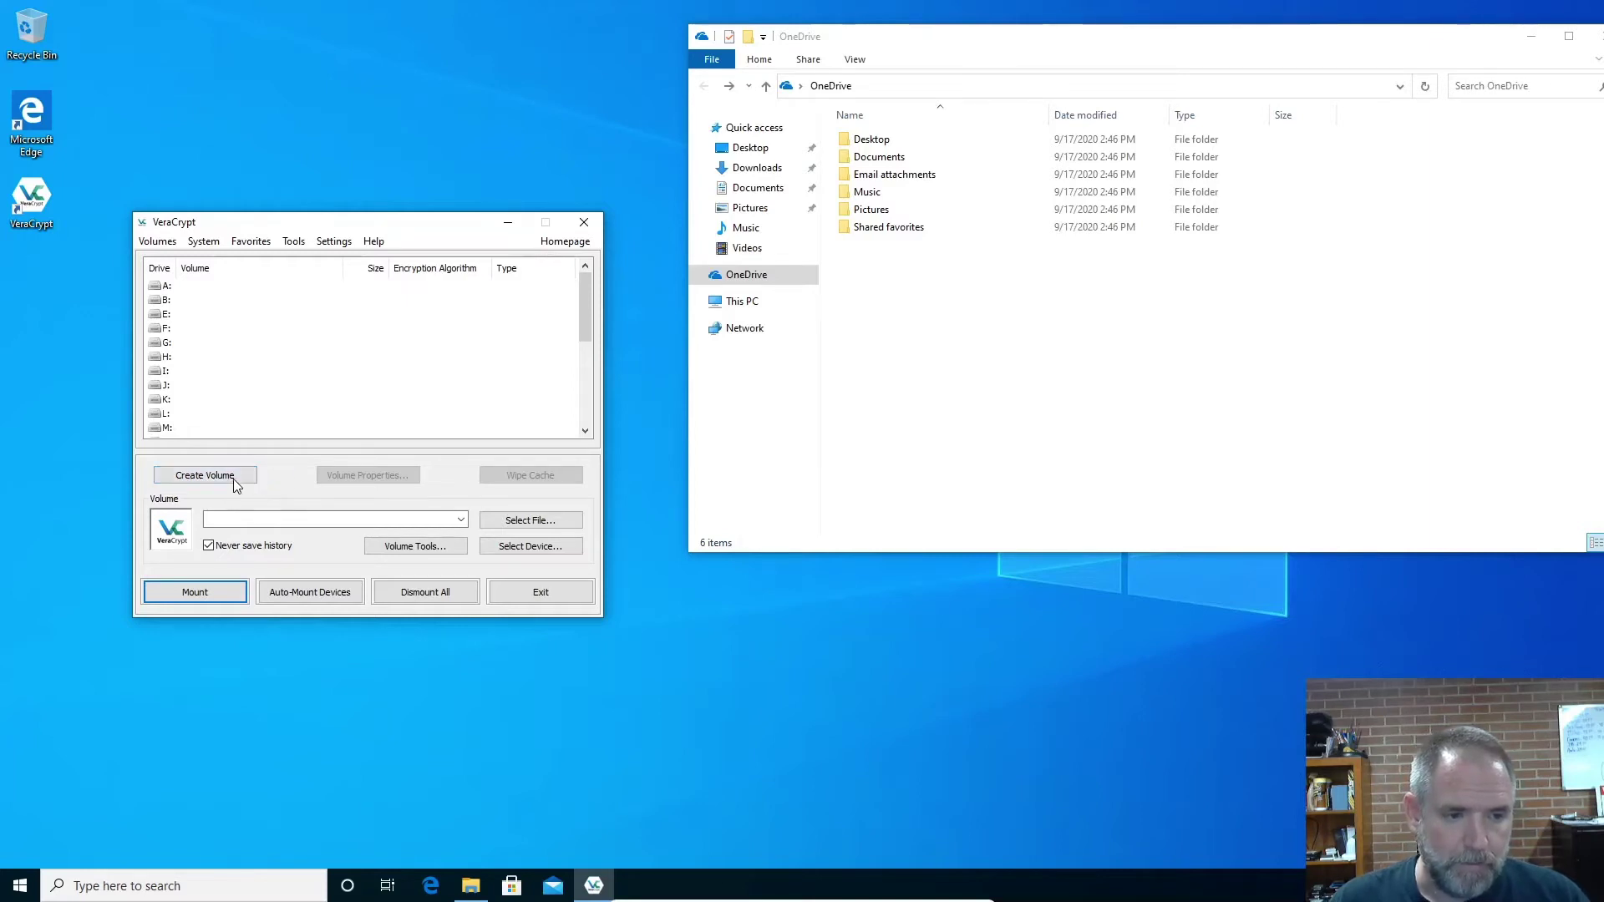
left_click(210, 479)
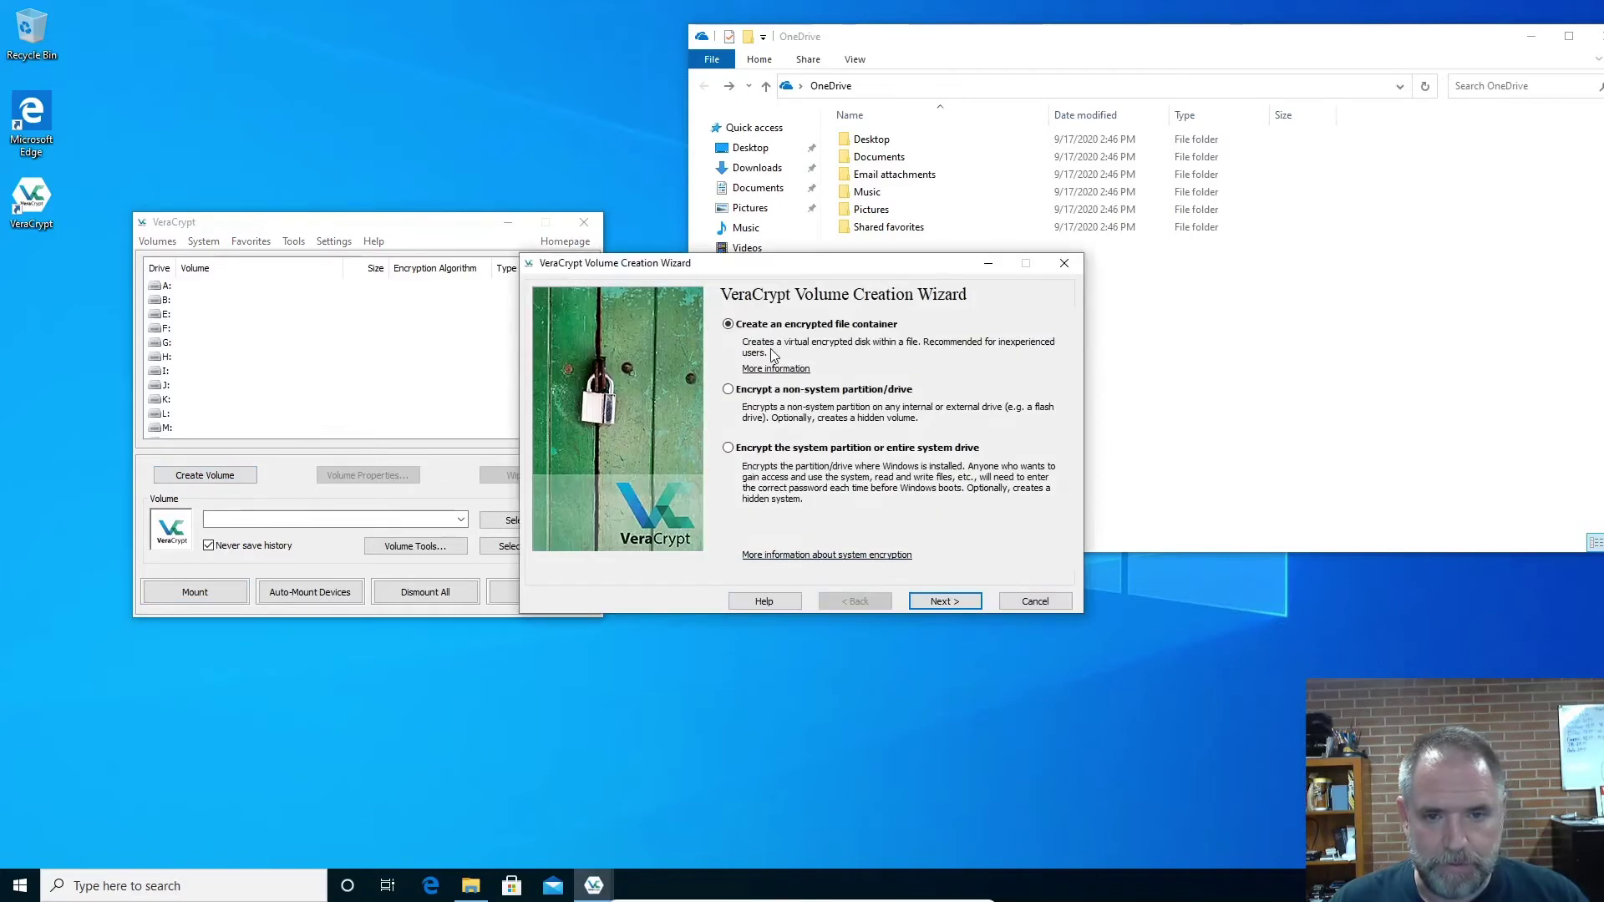
left_click(963, 600)
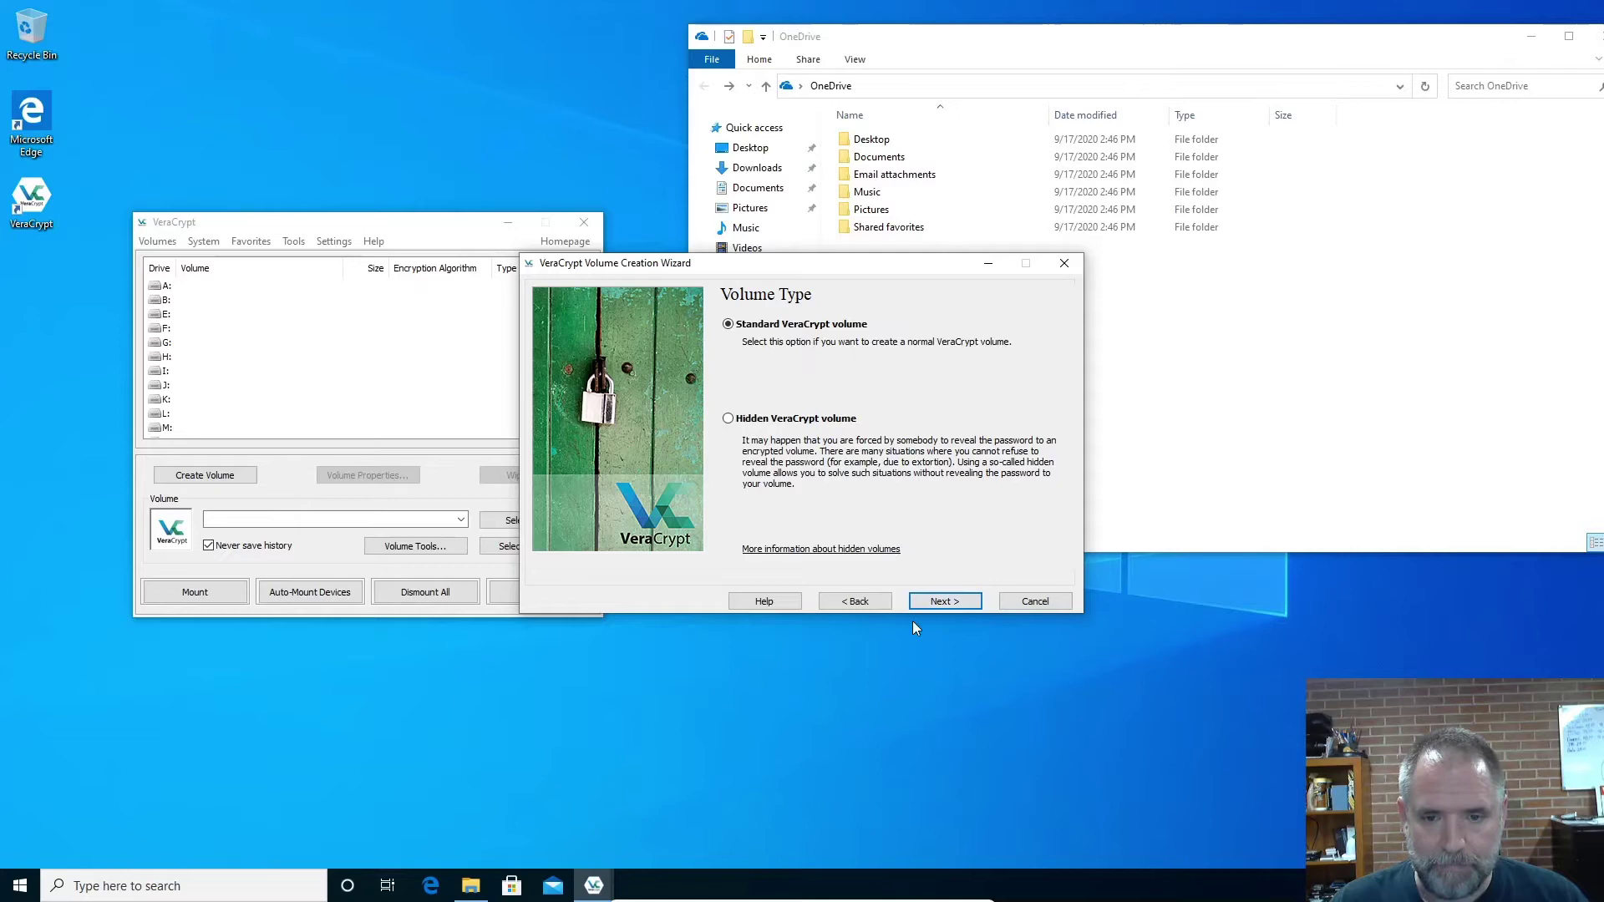
left_click(942, 601)
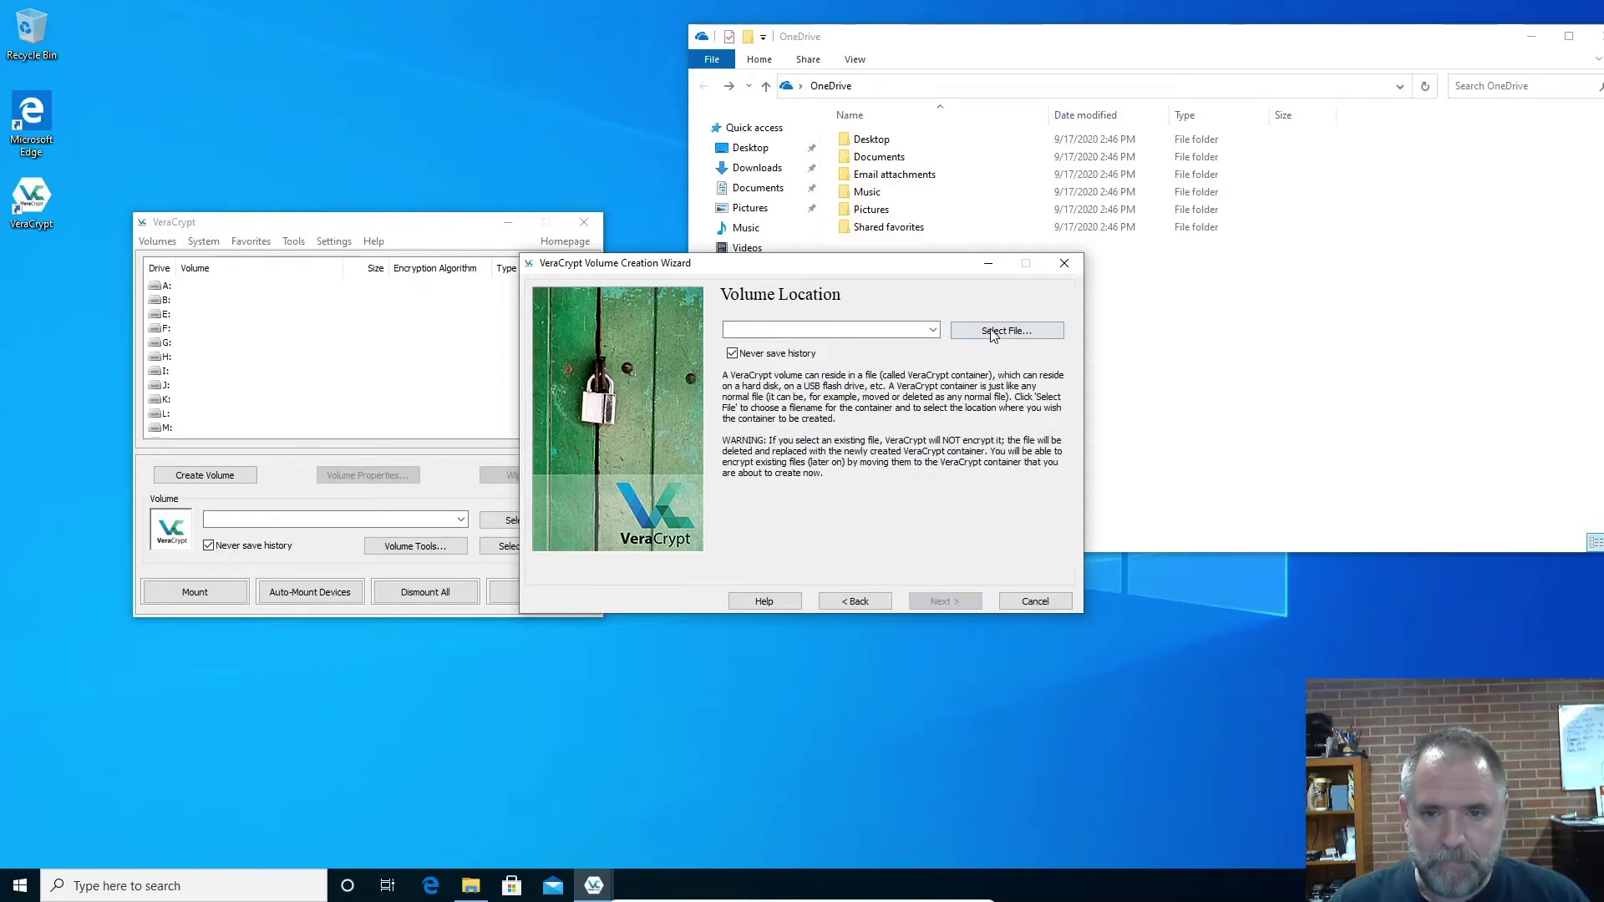
left_click(933, 331)
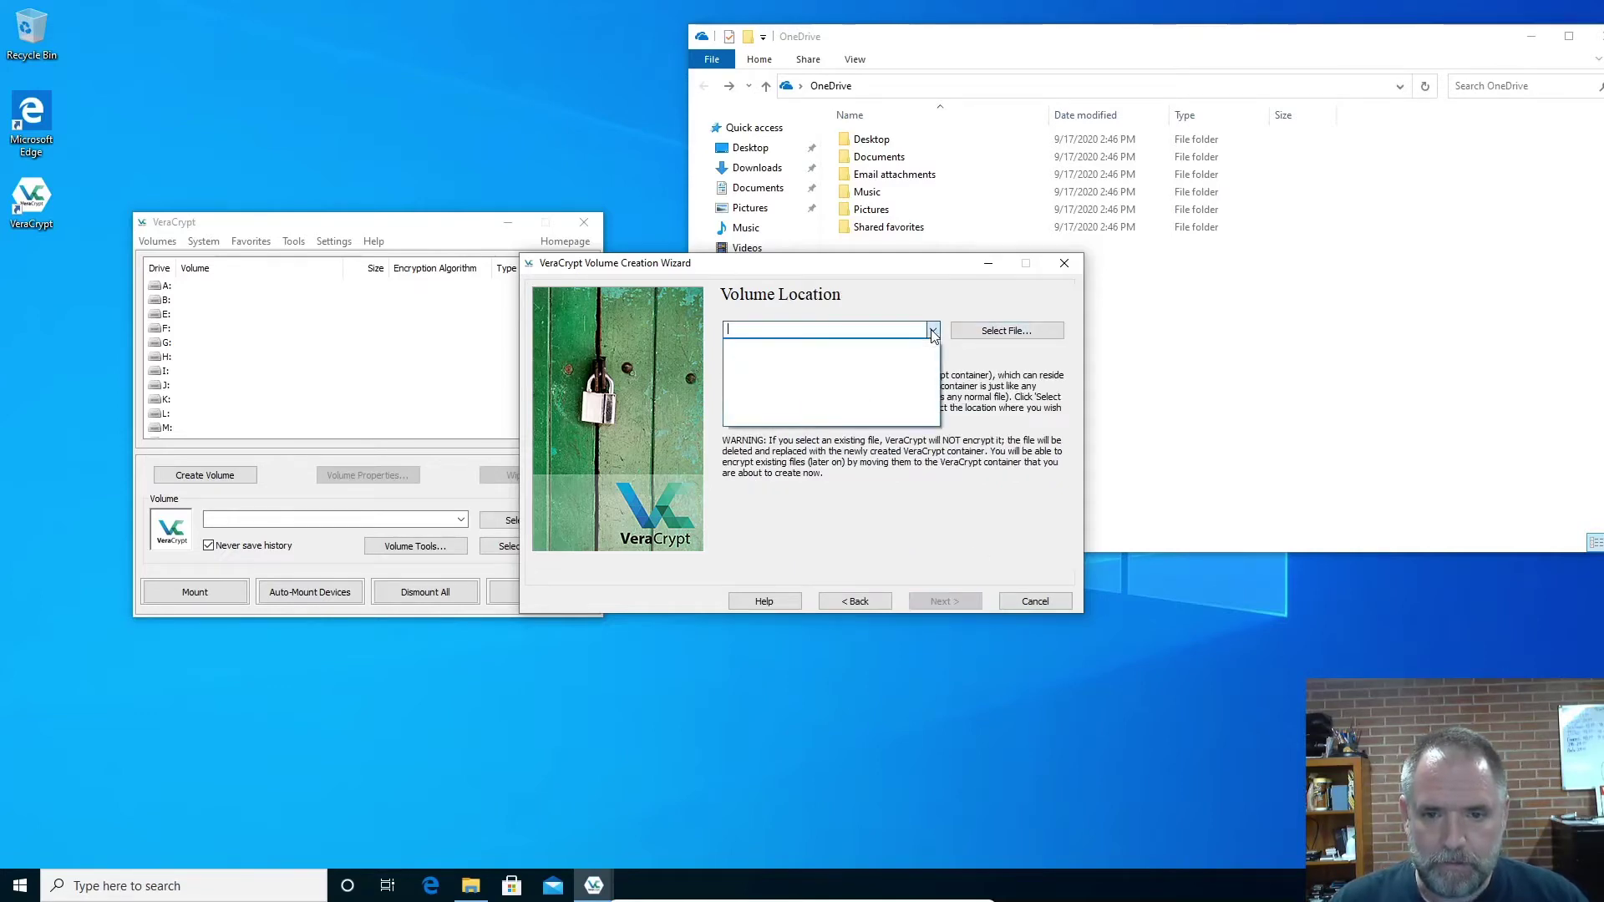
left_click(1010, 330)
left_click(1011, 330)
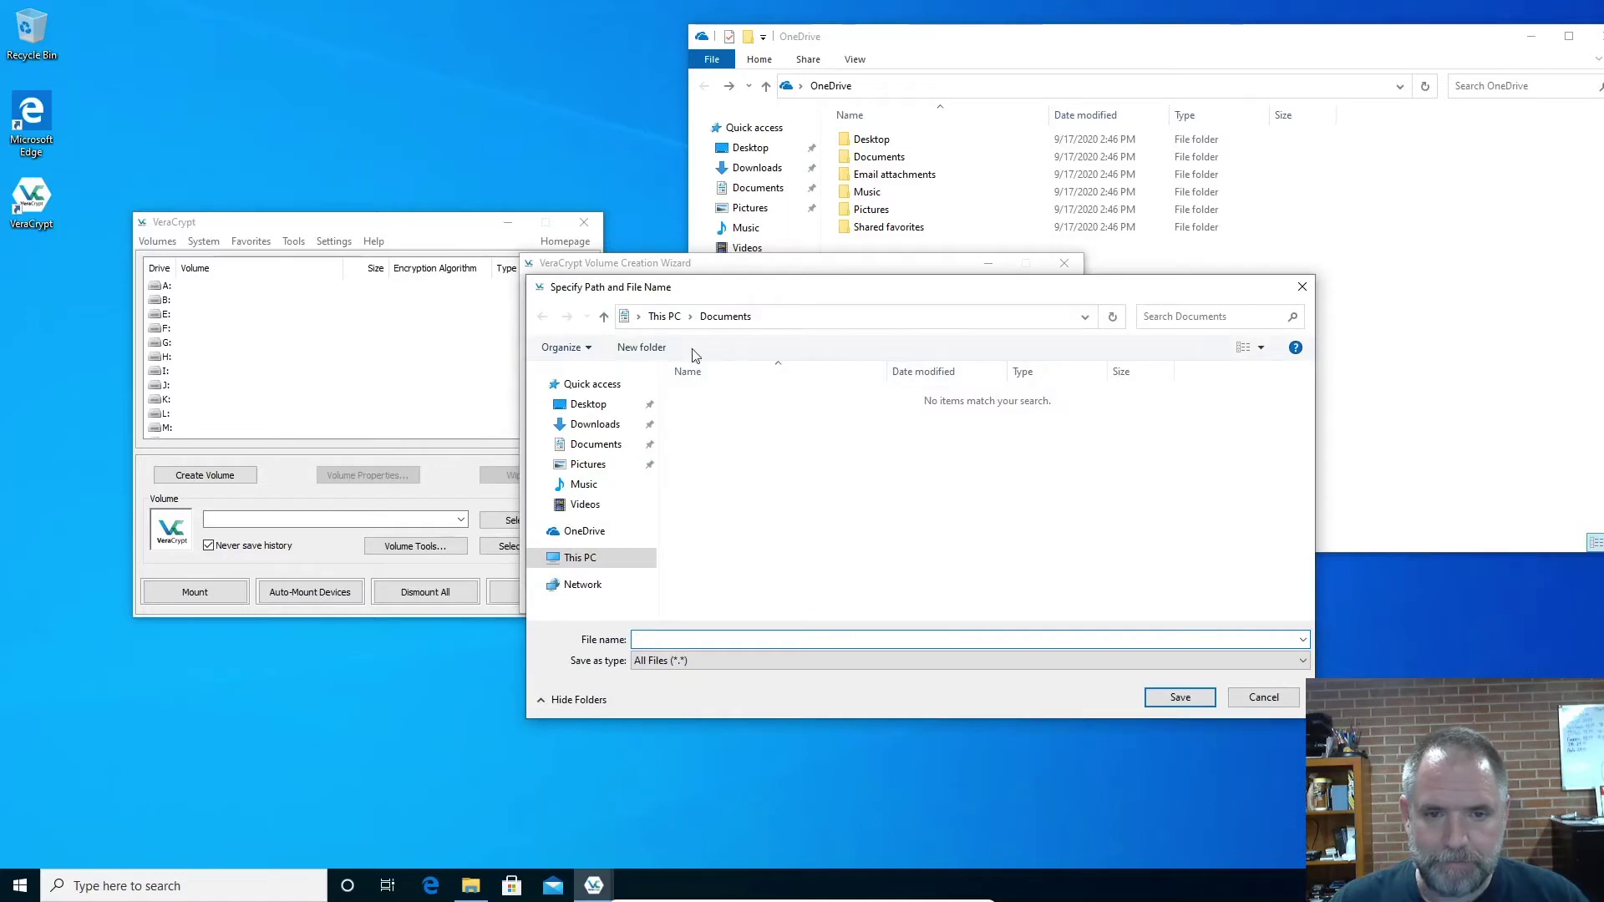
Create a new folder named 'Private' inside OneDrive
left_click(584, 531)
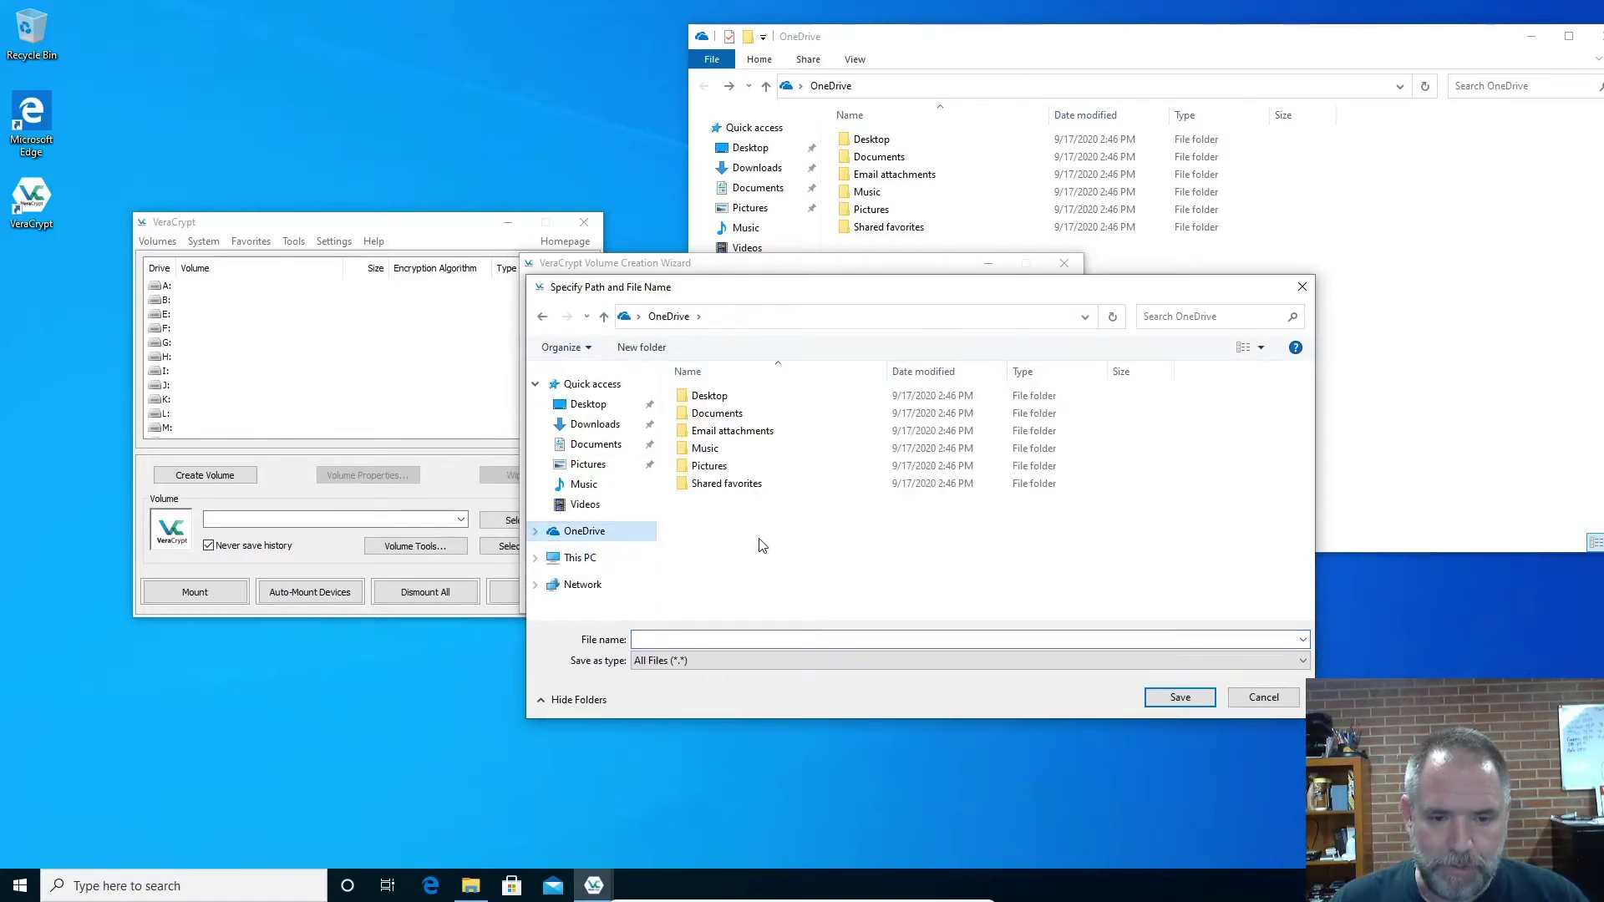
right_click(728, 513)
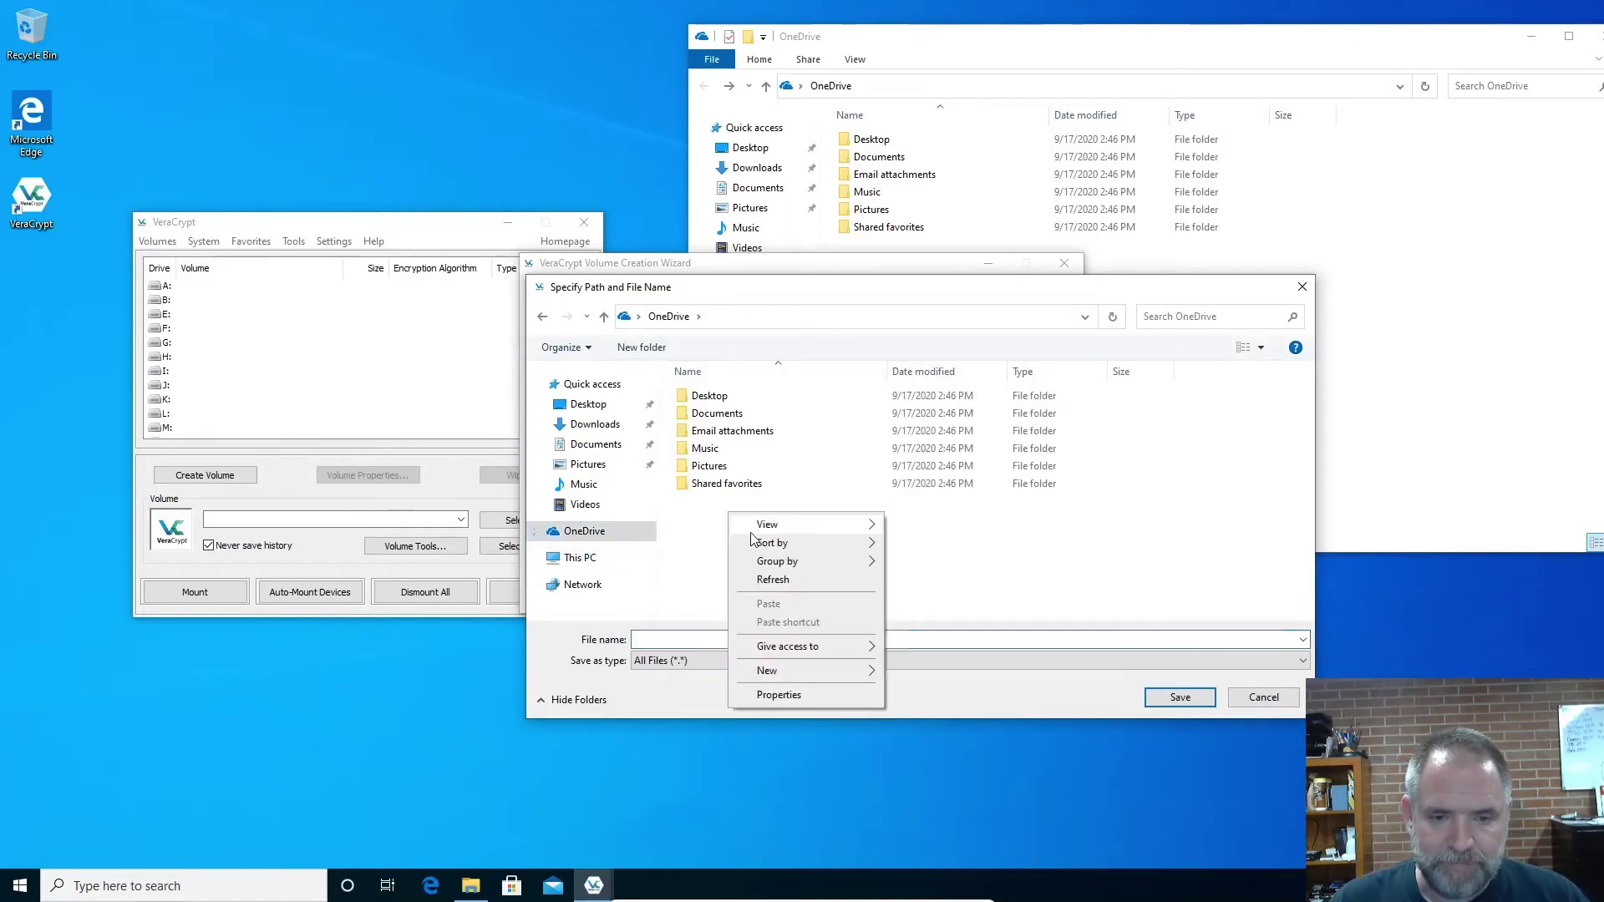
mouse_move(846, 672)
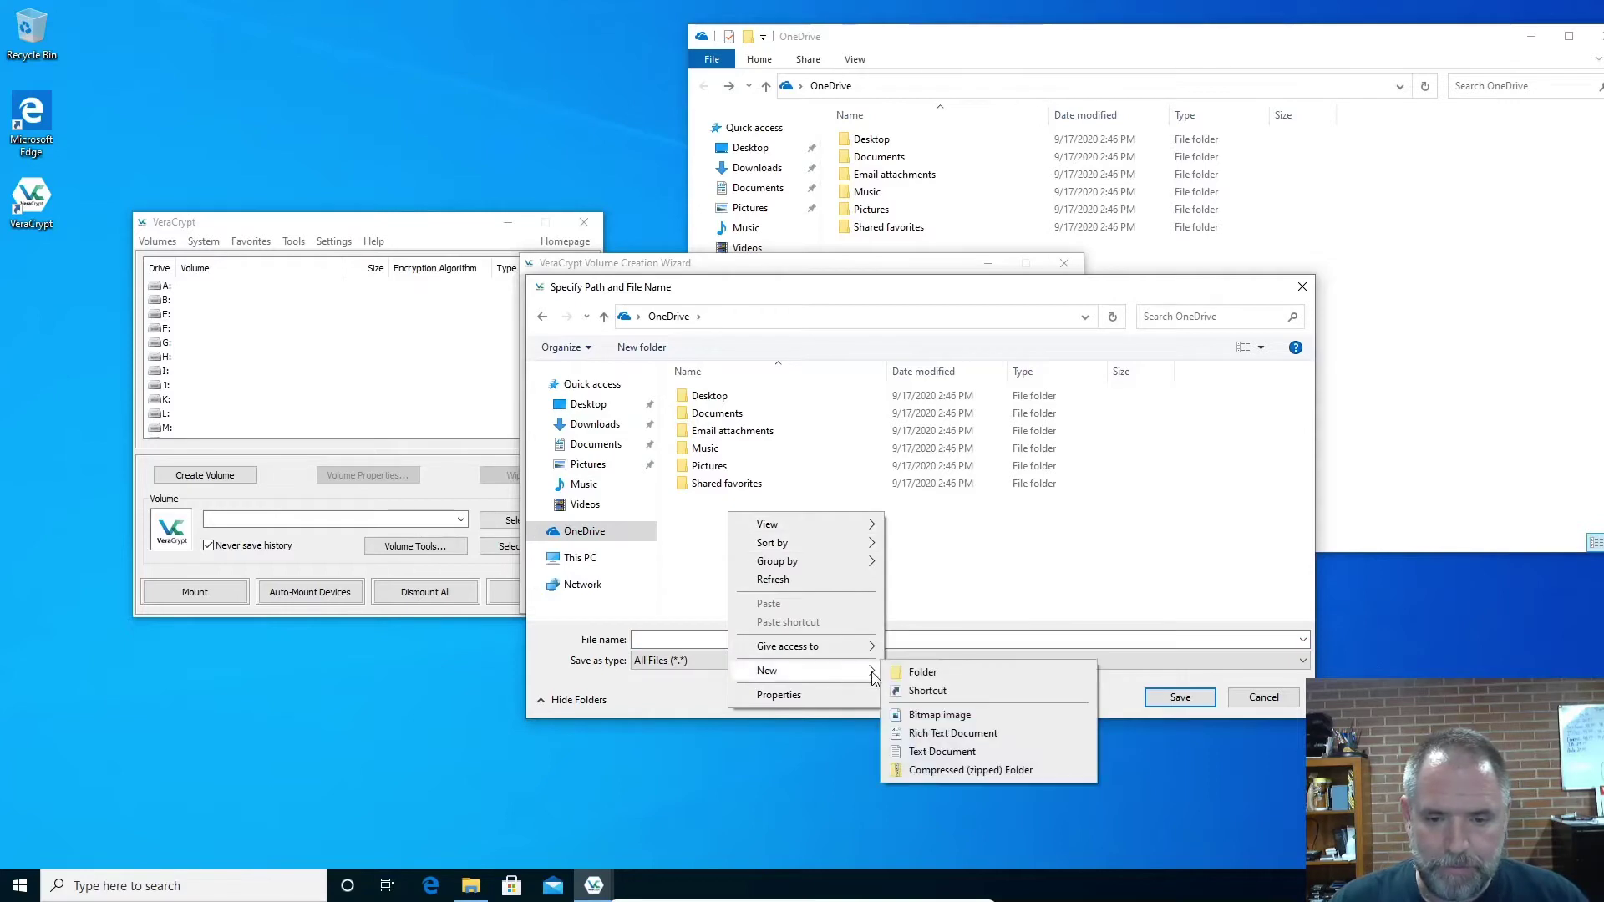
left_click(913, 672)
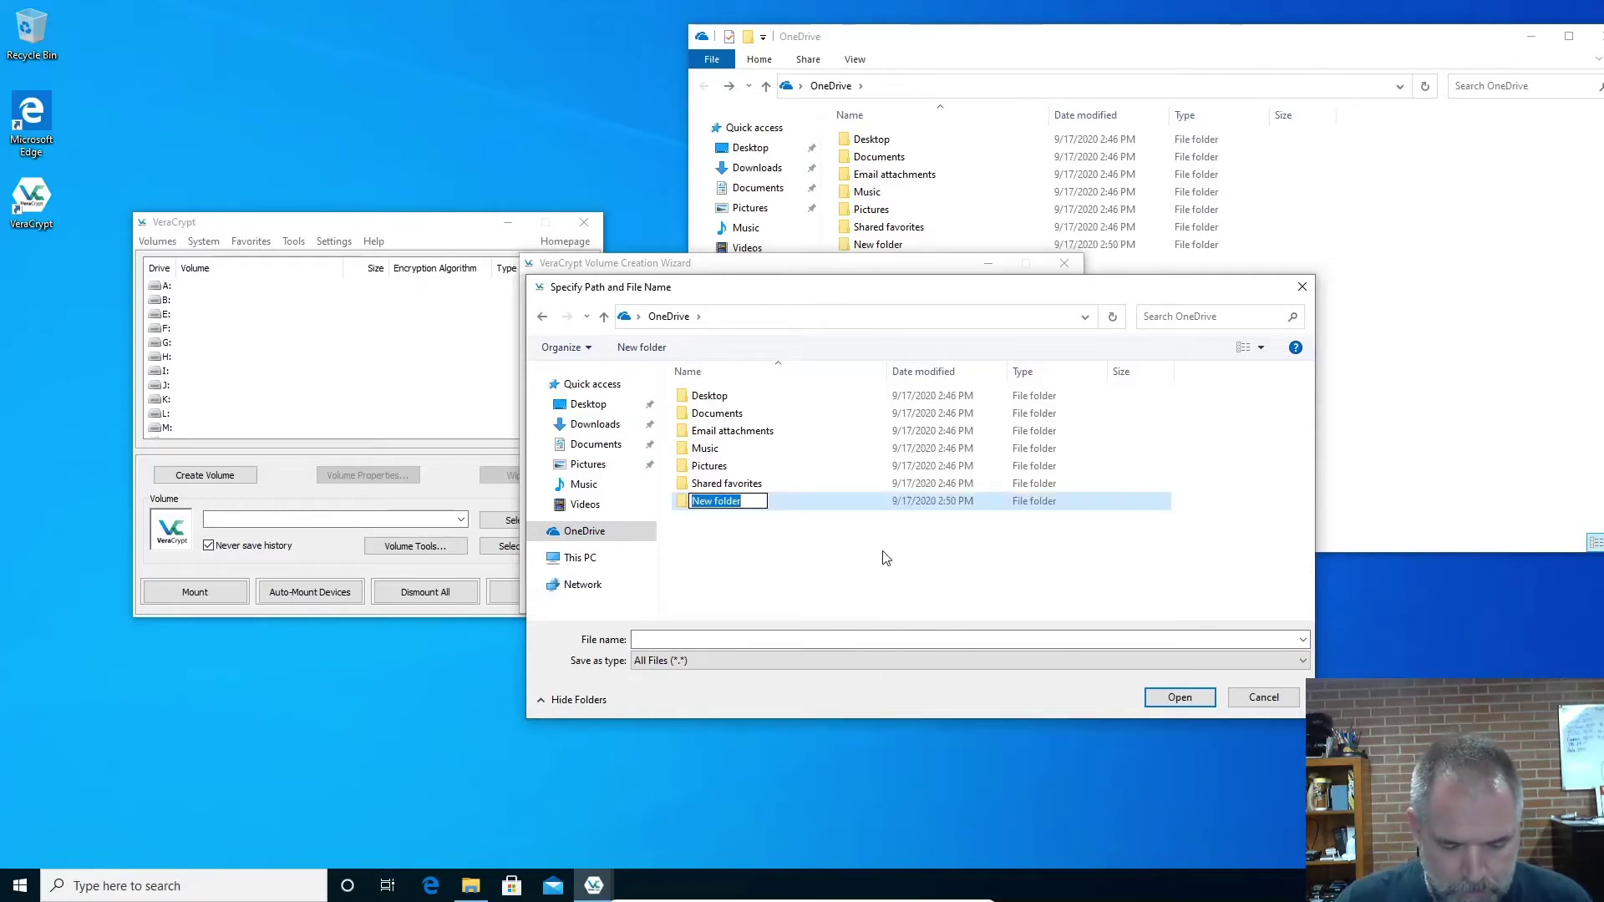
type("Private")
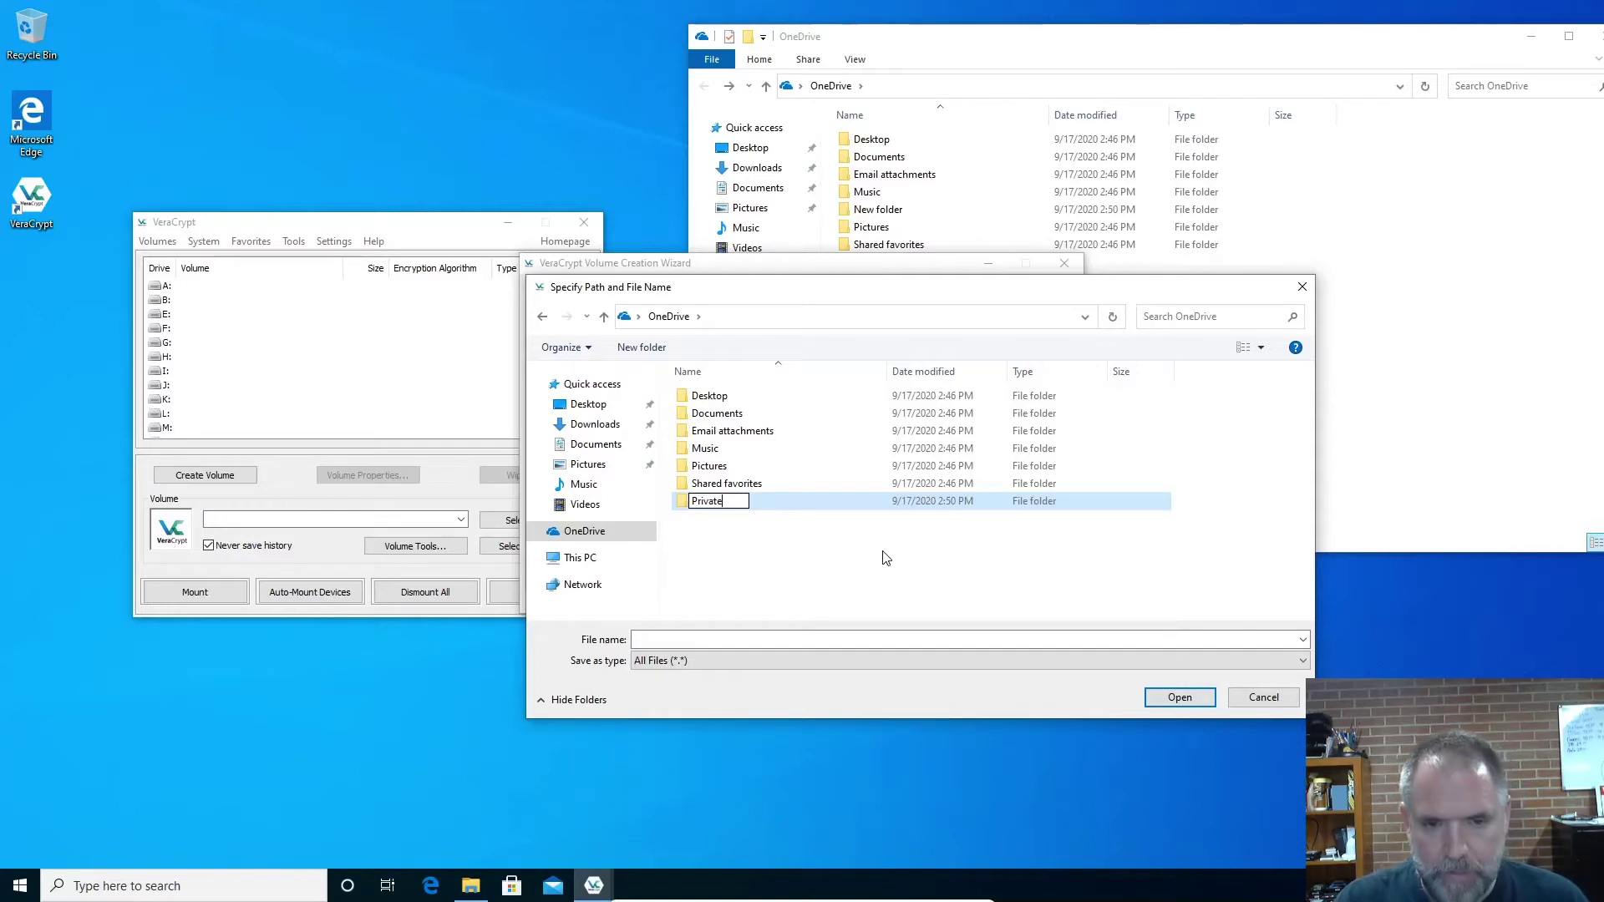
key("Return")
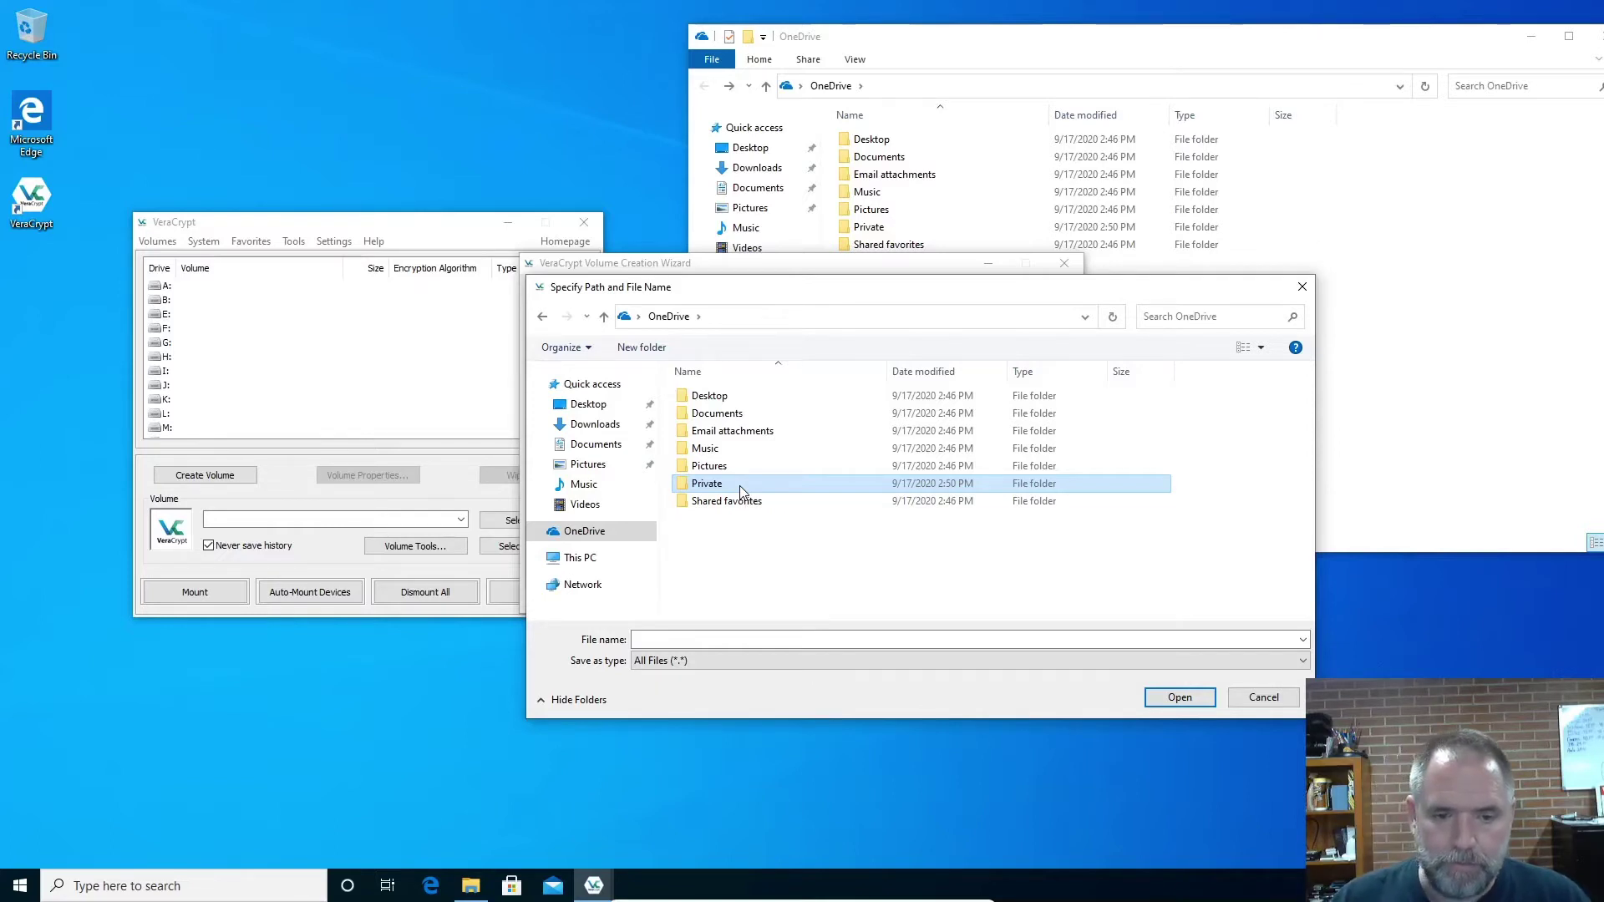
Save the container as 'Encrypted-Information' inside the Private folder
left_click(756, 486)
left_click(781, 484)
double_click(780, 484)
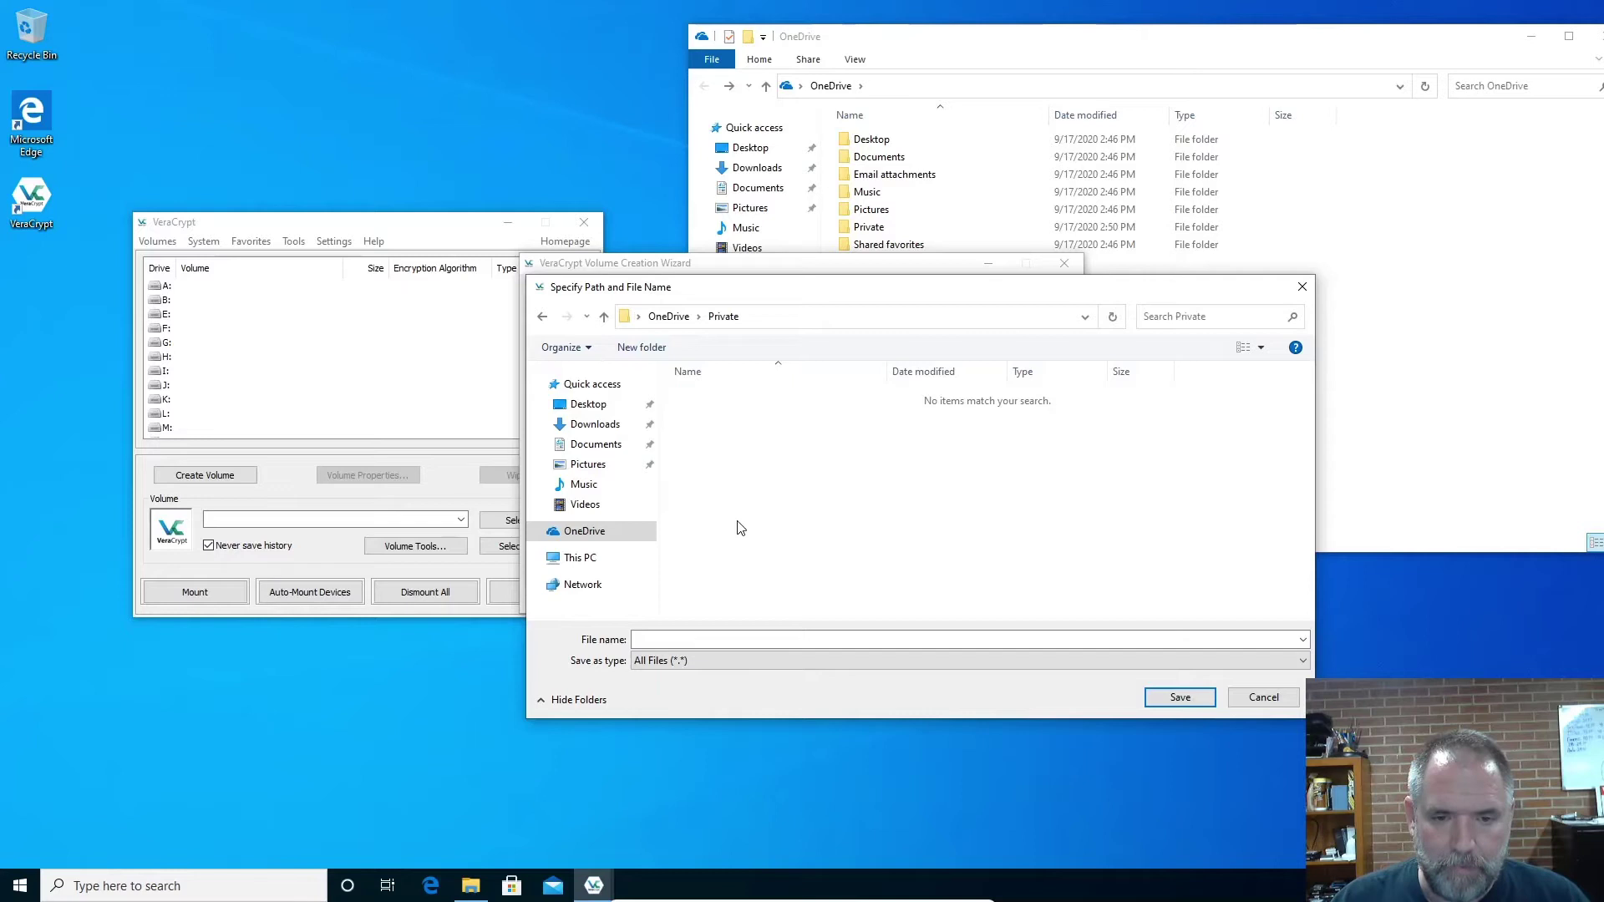
right_click(738, 523)
mouse_move(866, 708)
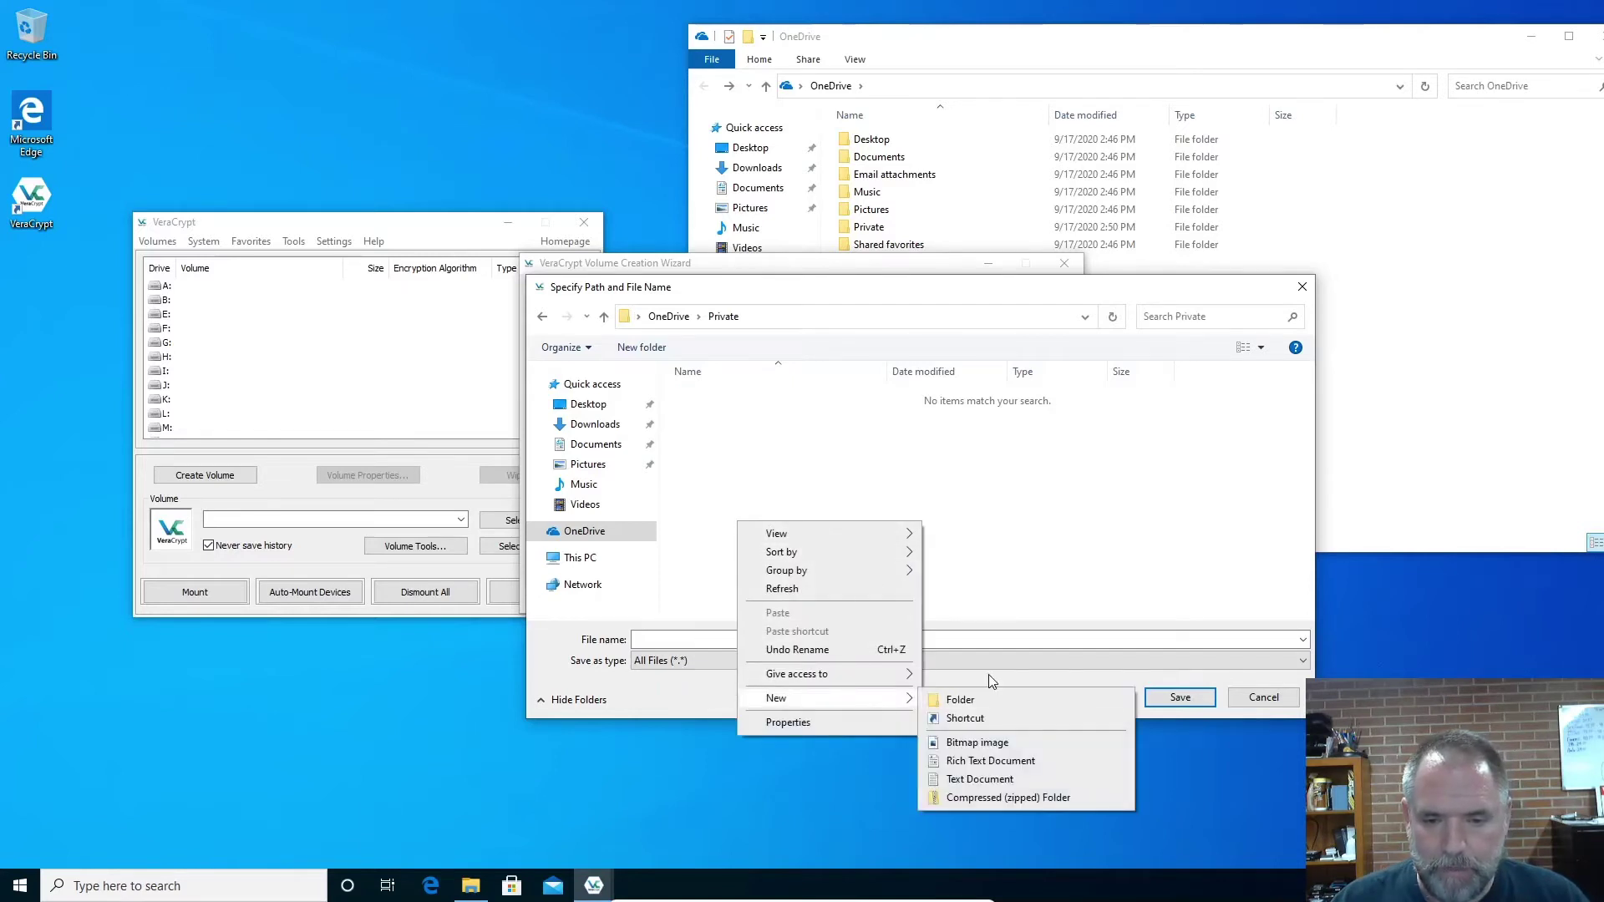
left_click(983, 641)
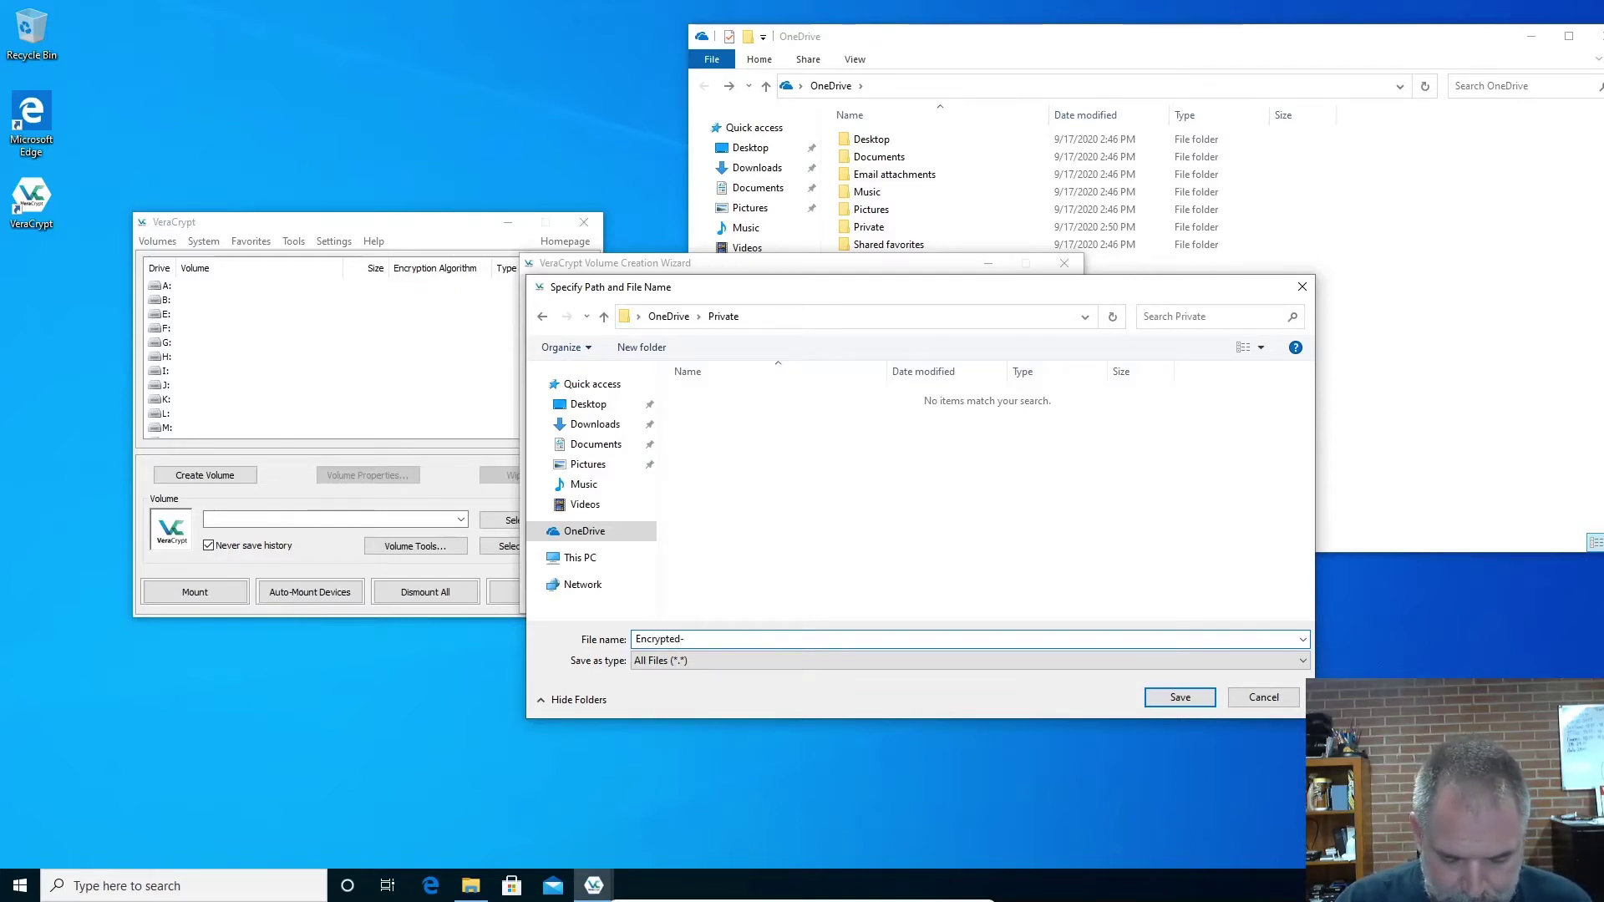
key("BackSpace")
key("BackSpace")
type("mation")
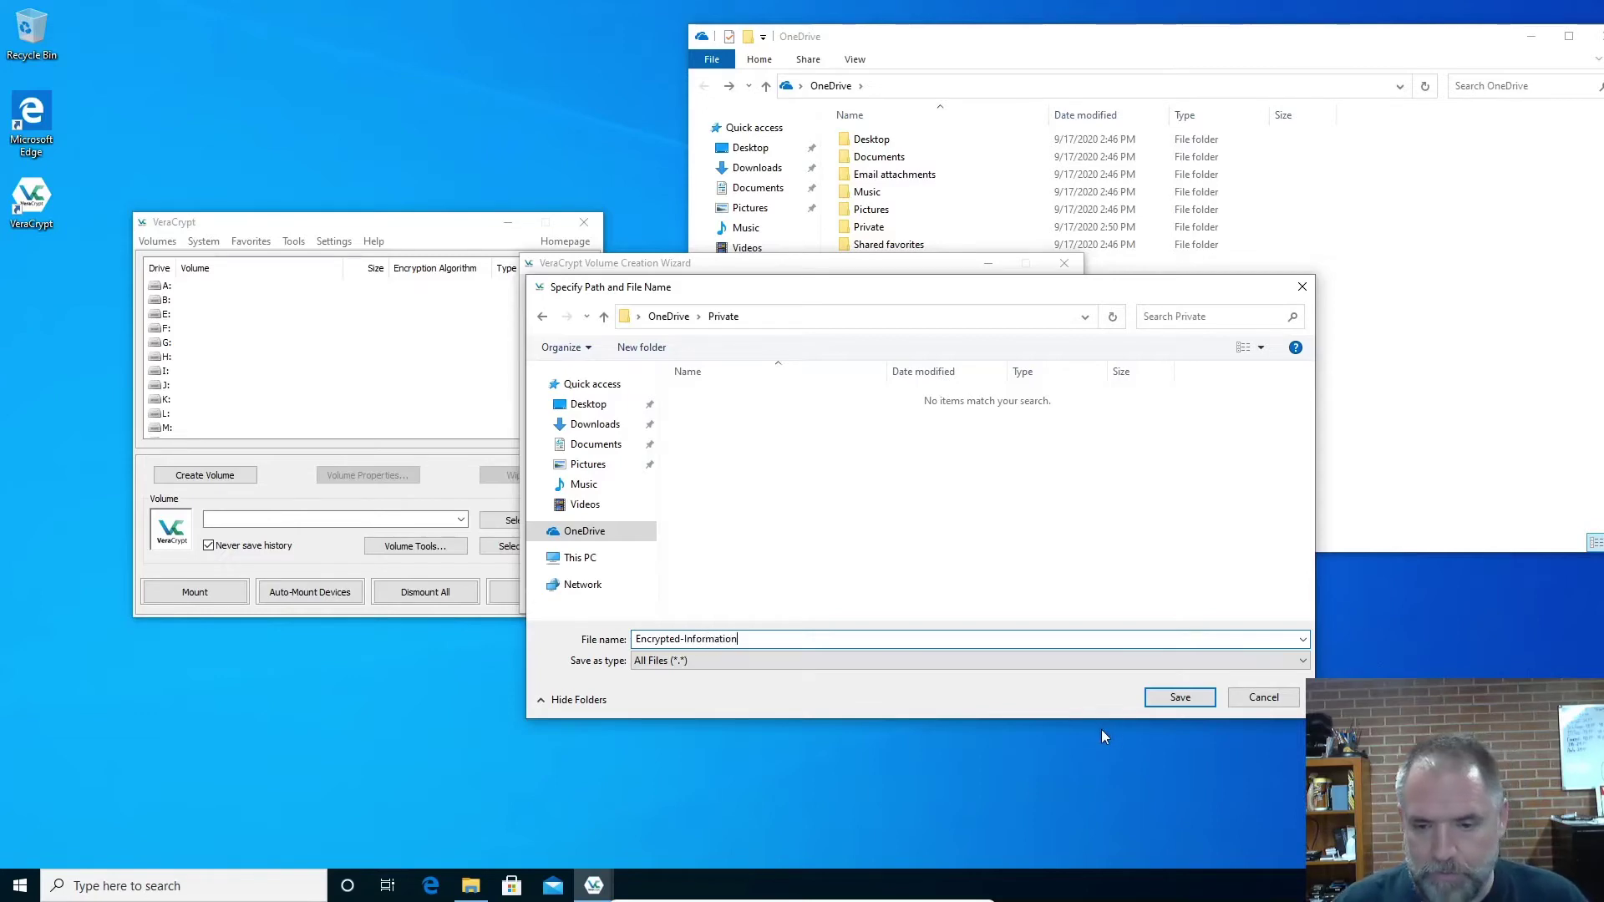
left_click(1179, 696)
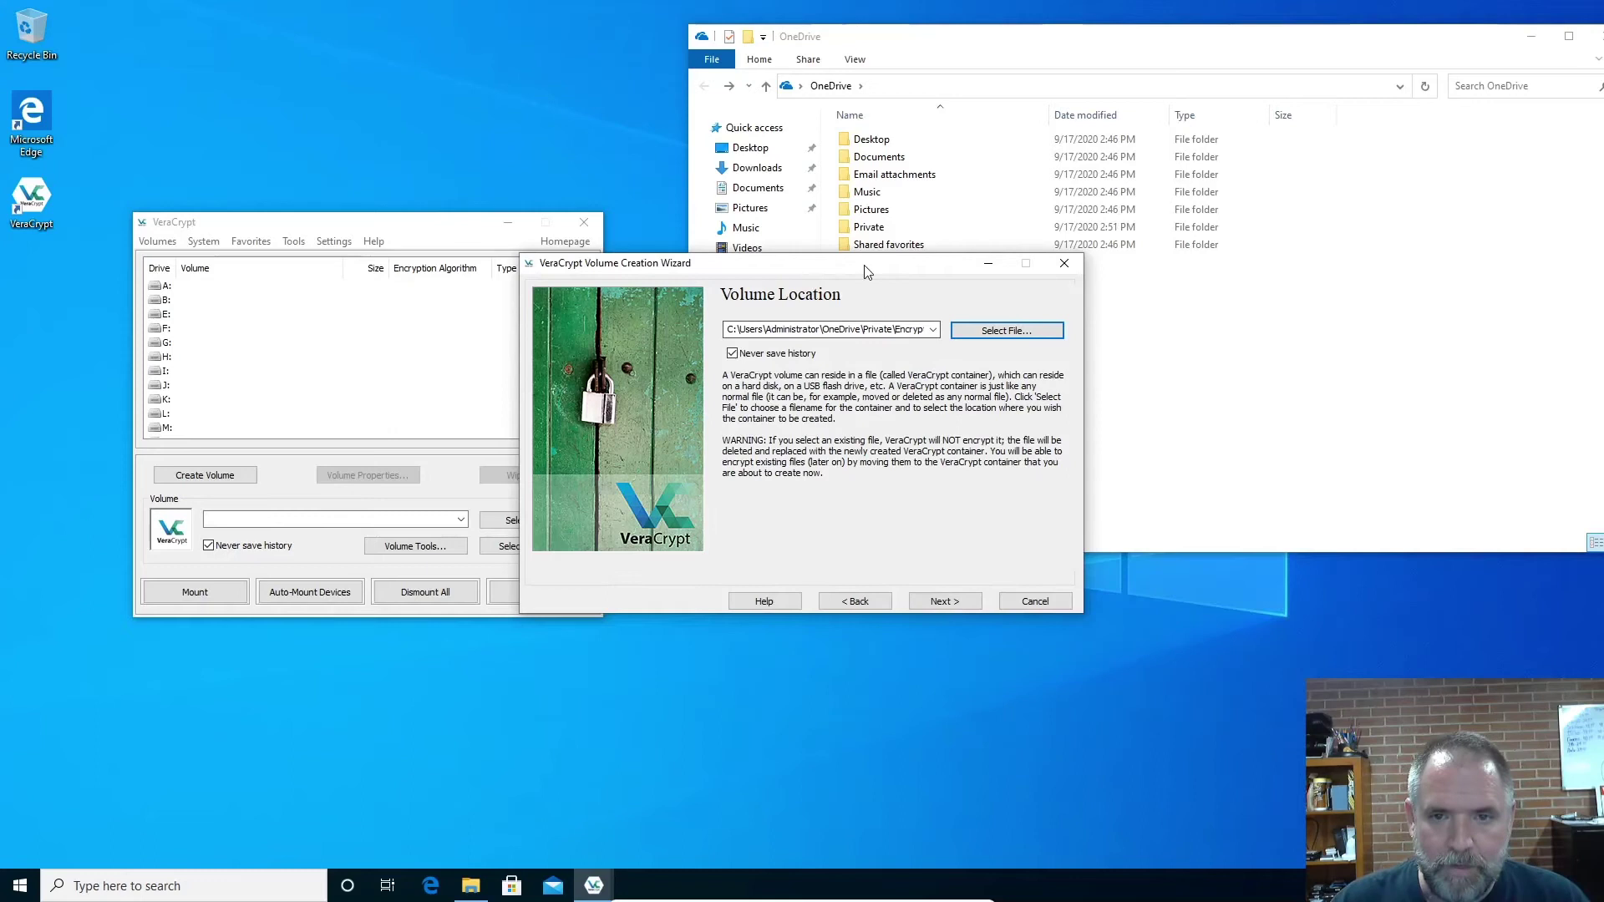
Accept the container location and keep AES encryption with SHA-512 hashing
left_click_drag(869, 271, 793, 259)
double_click(911, 227)
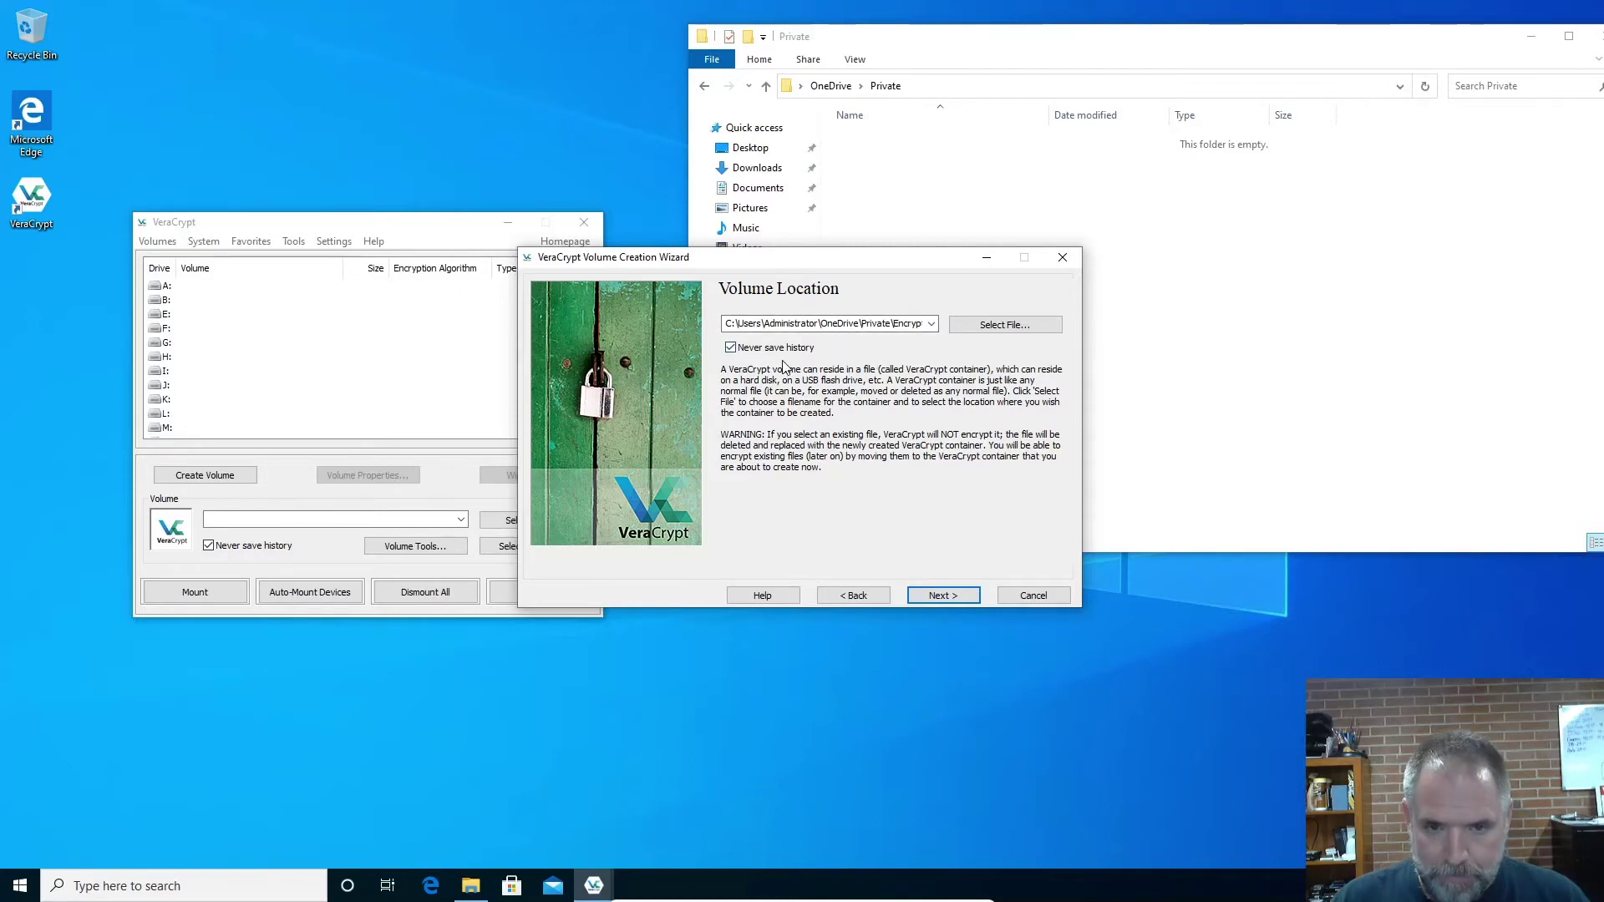
left_click(950, 595)
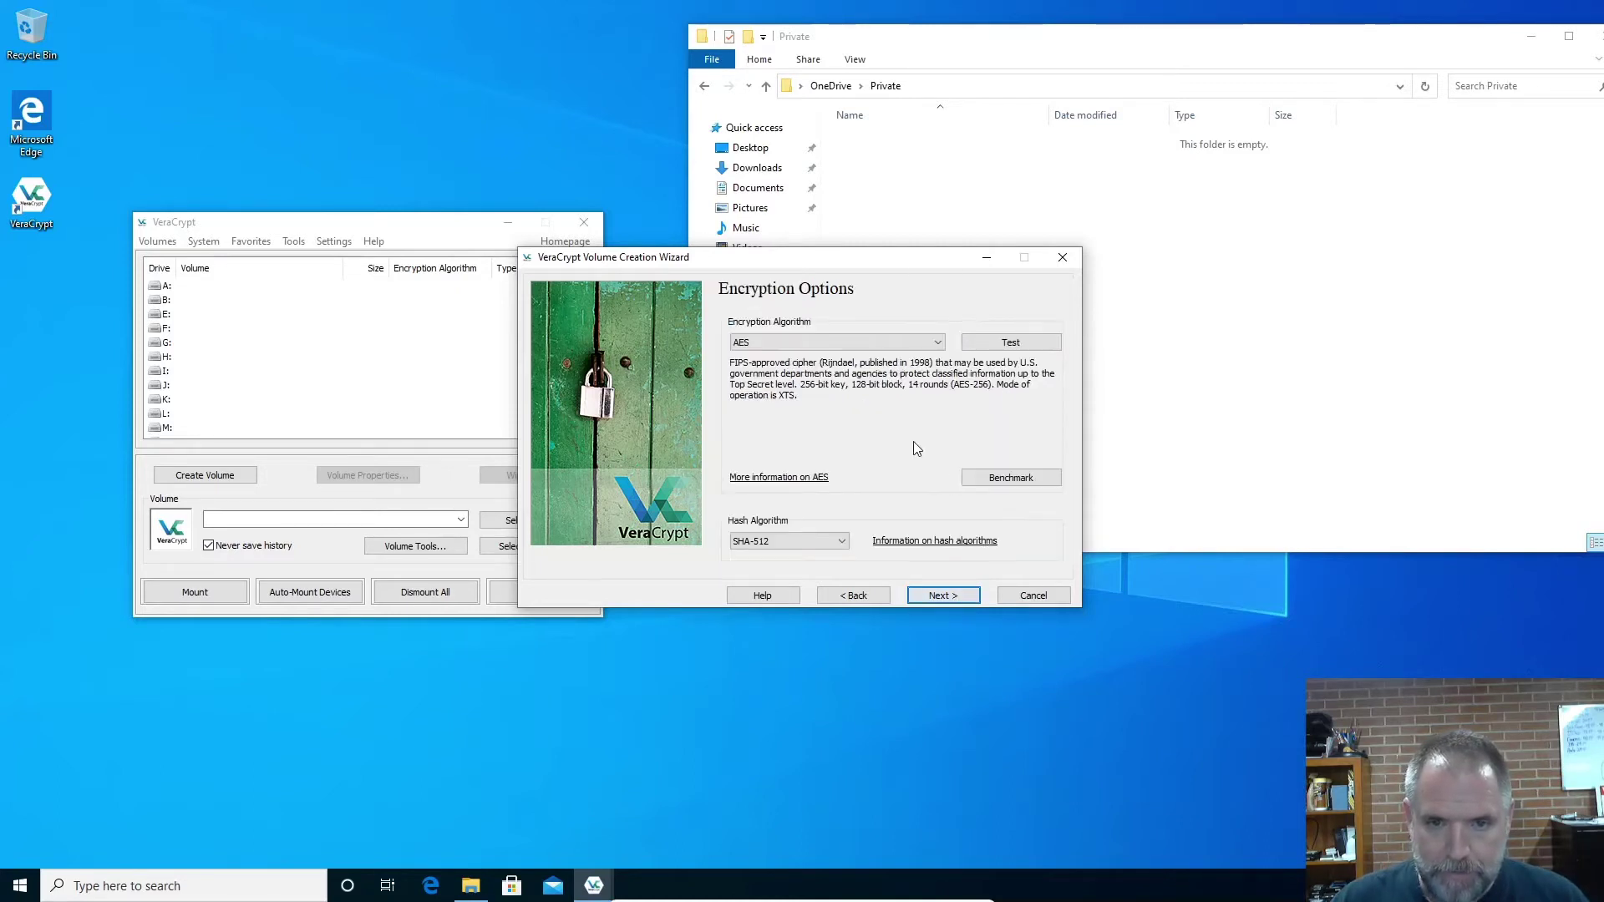
left_click(869, 343)
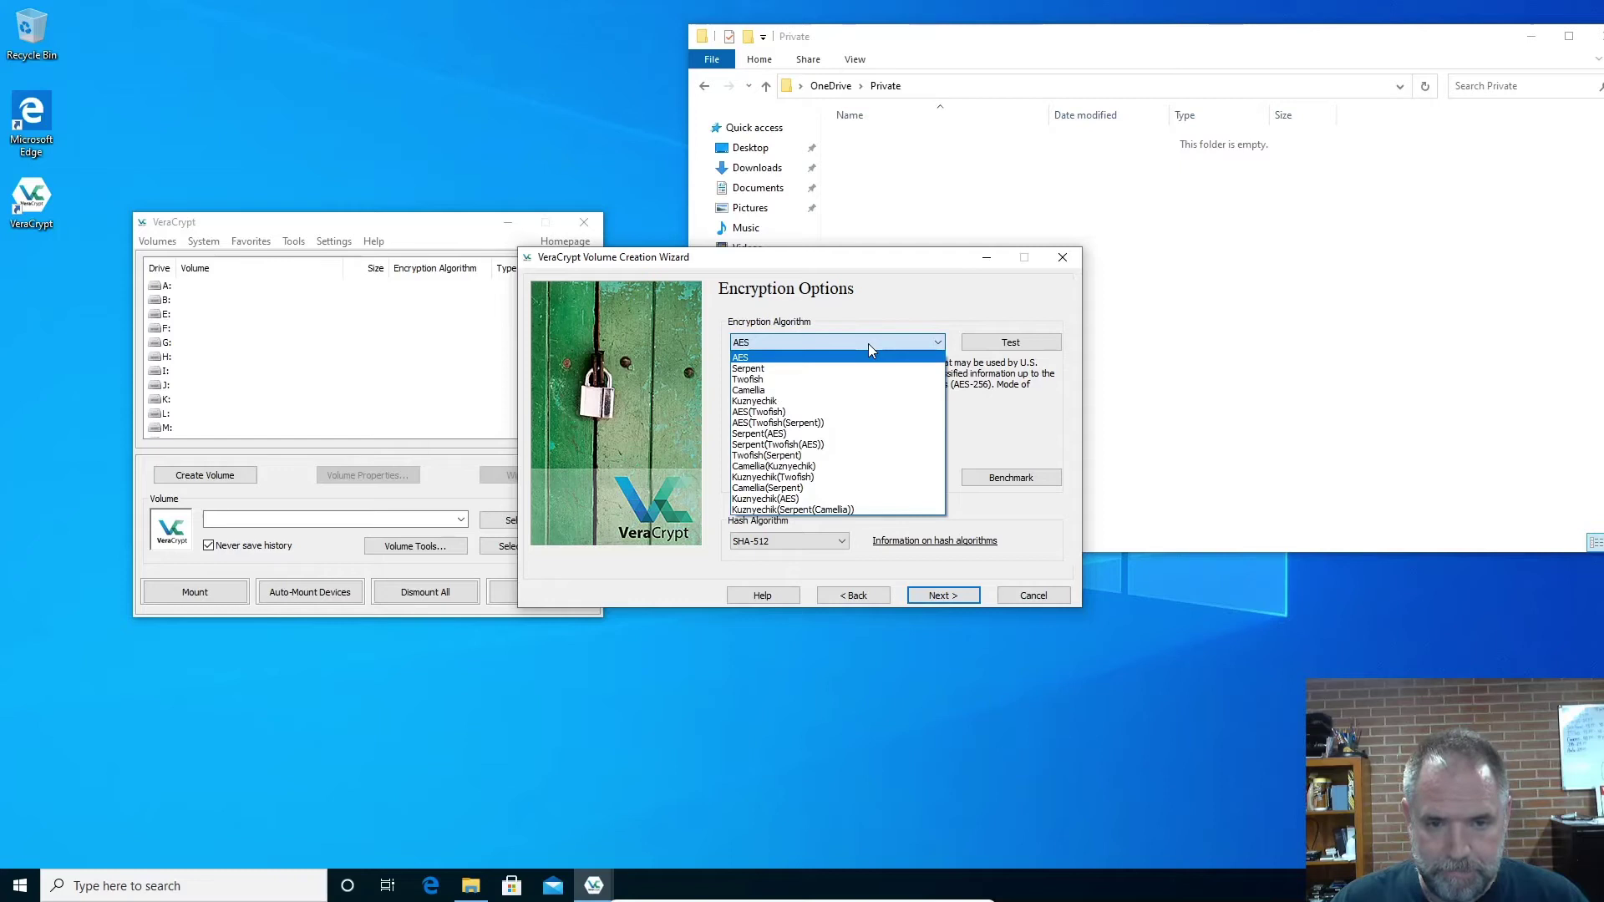
left_click(869, 344)
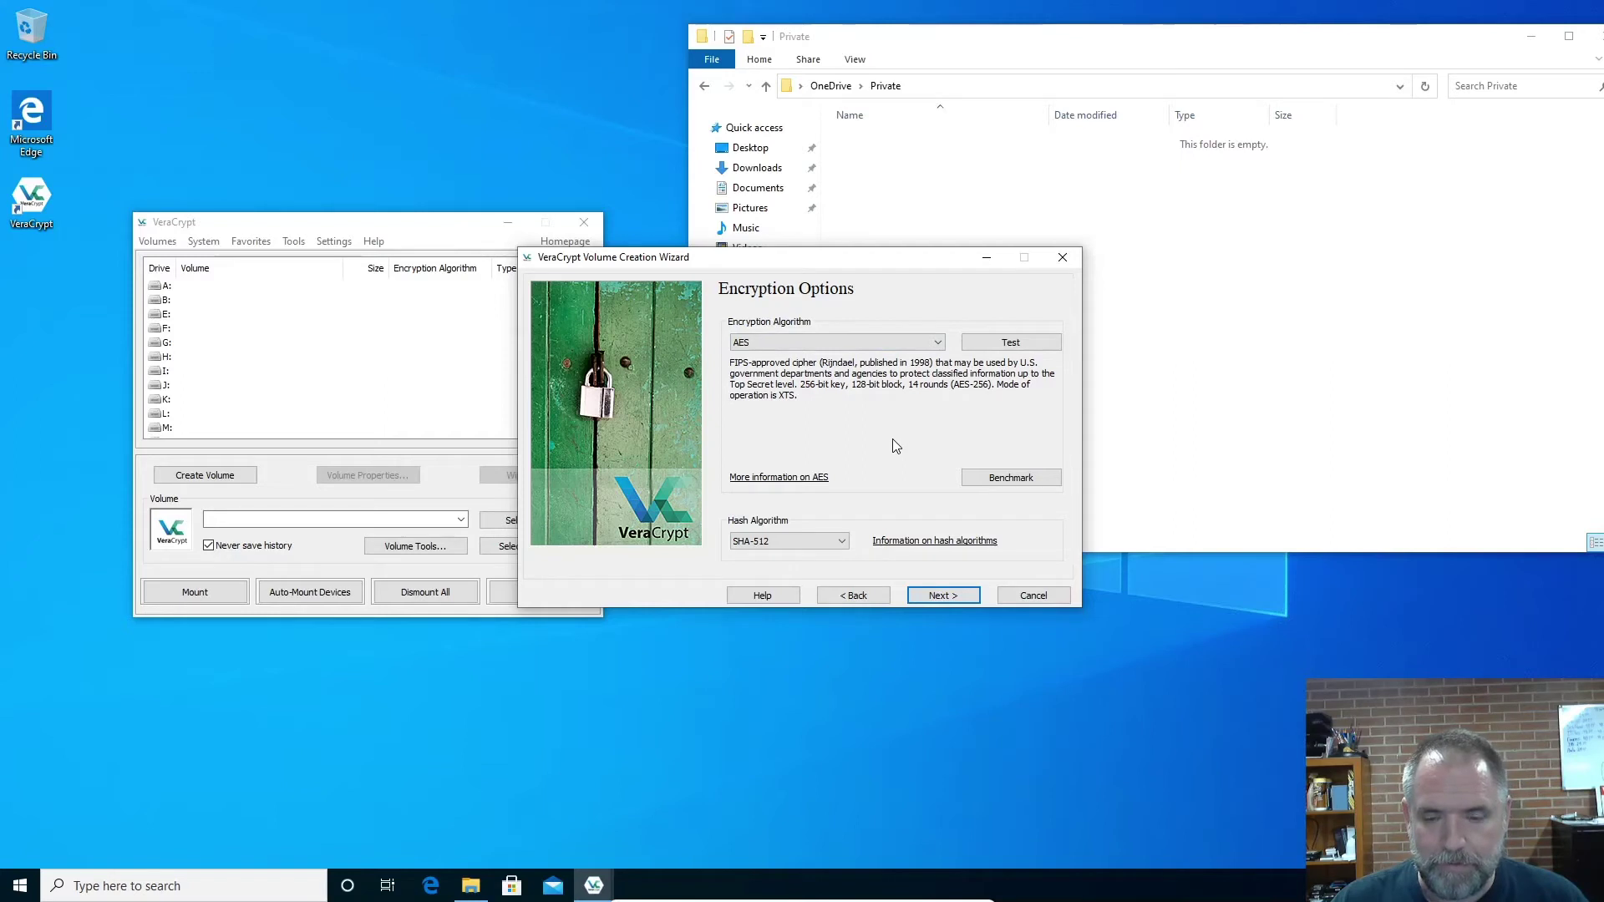
left_click(943, 595)
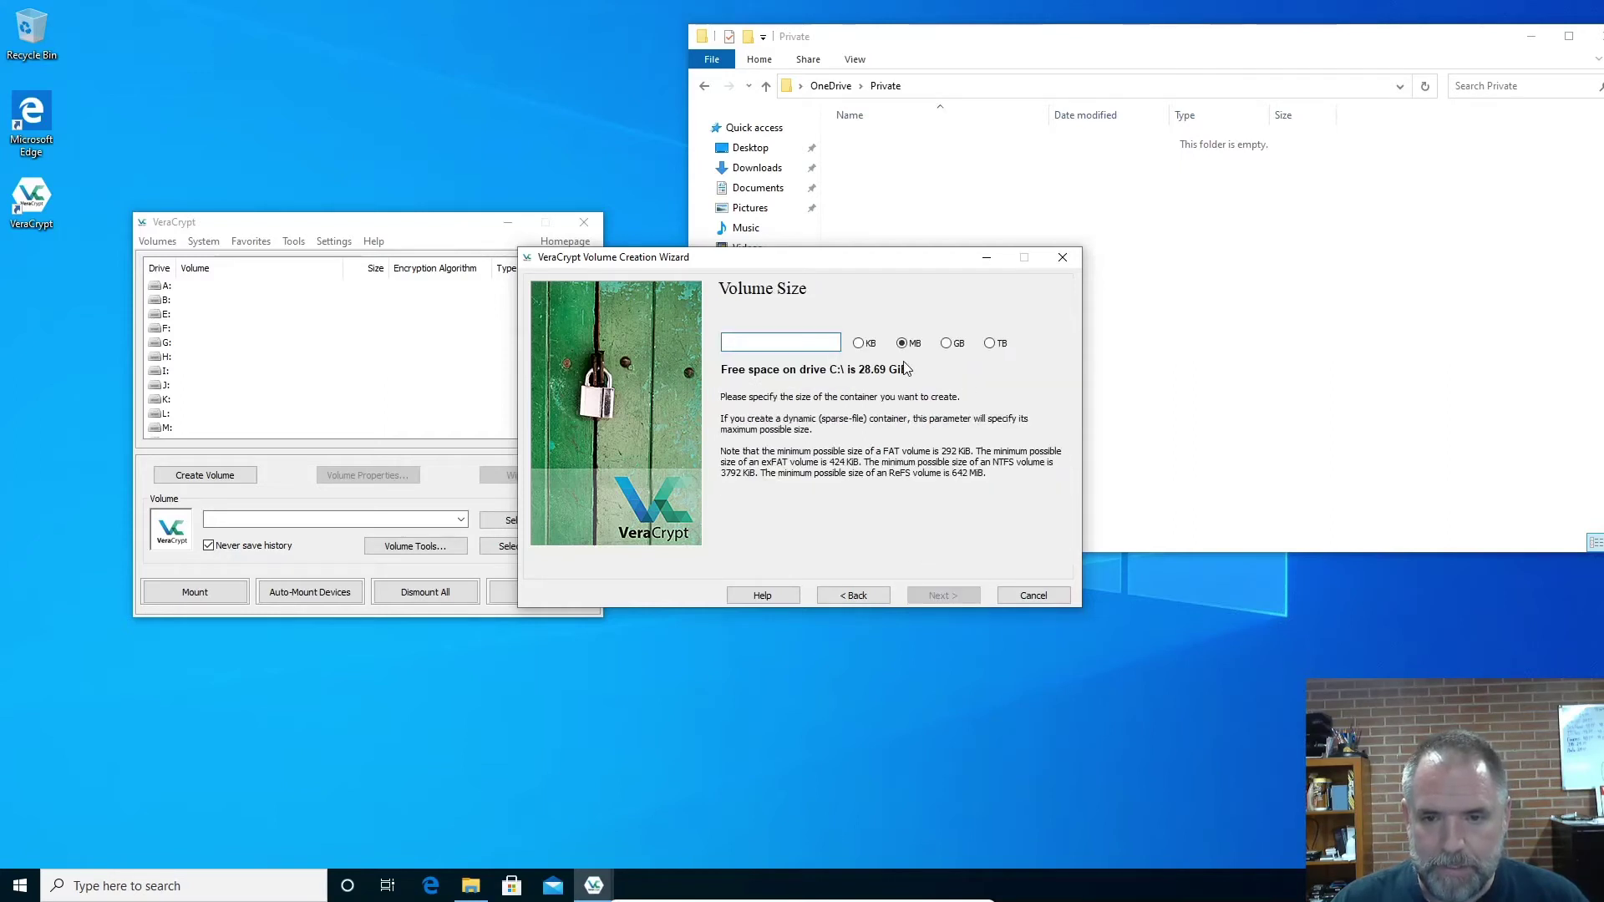
Set the volume size to 2 GB and continue to the password step
left_click(946, 344)
left_click(820, 343)
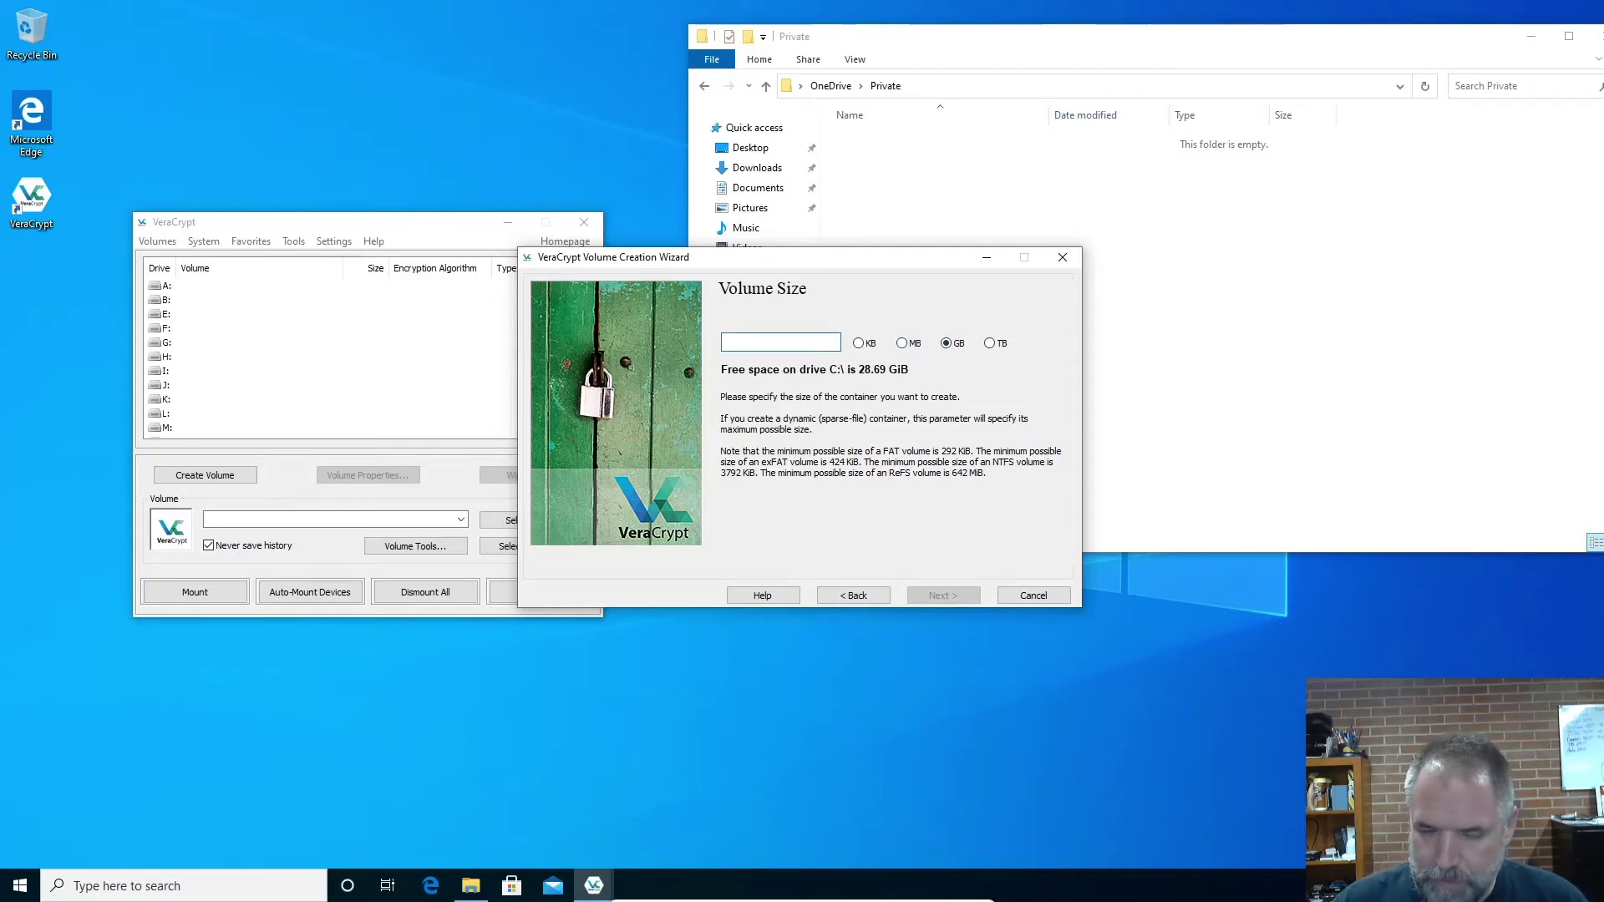
type("2")
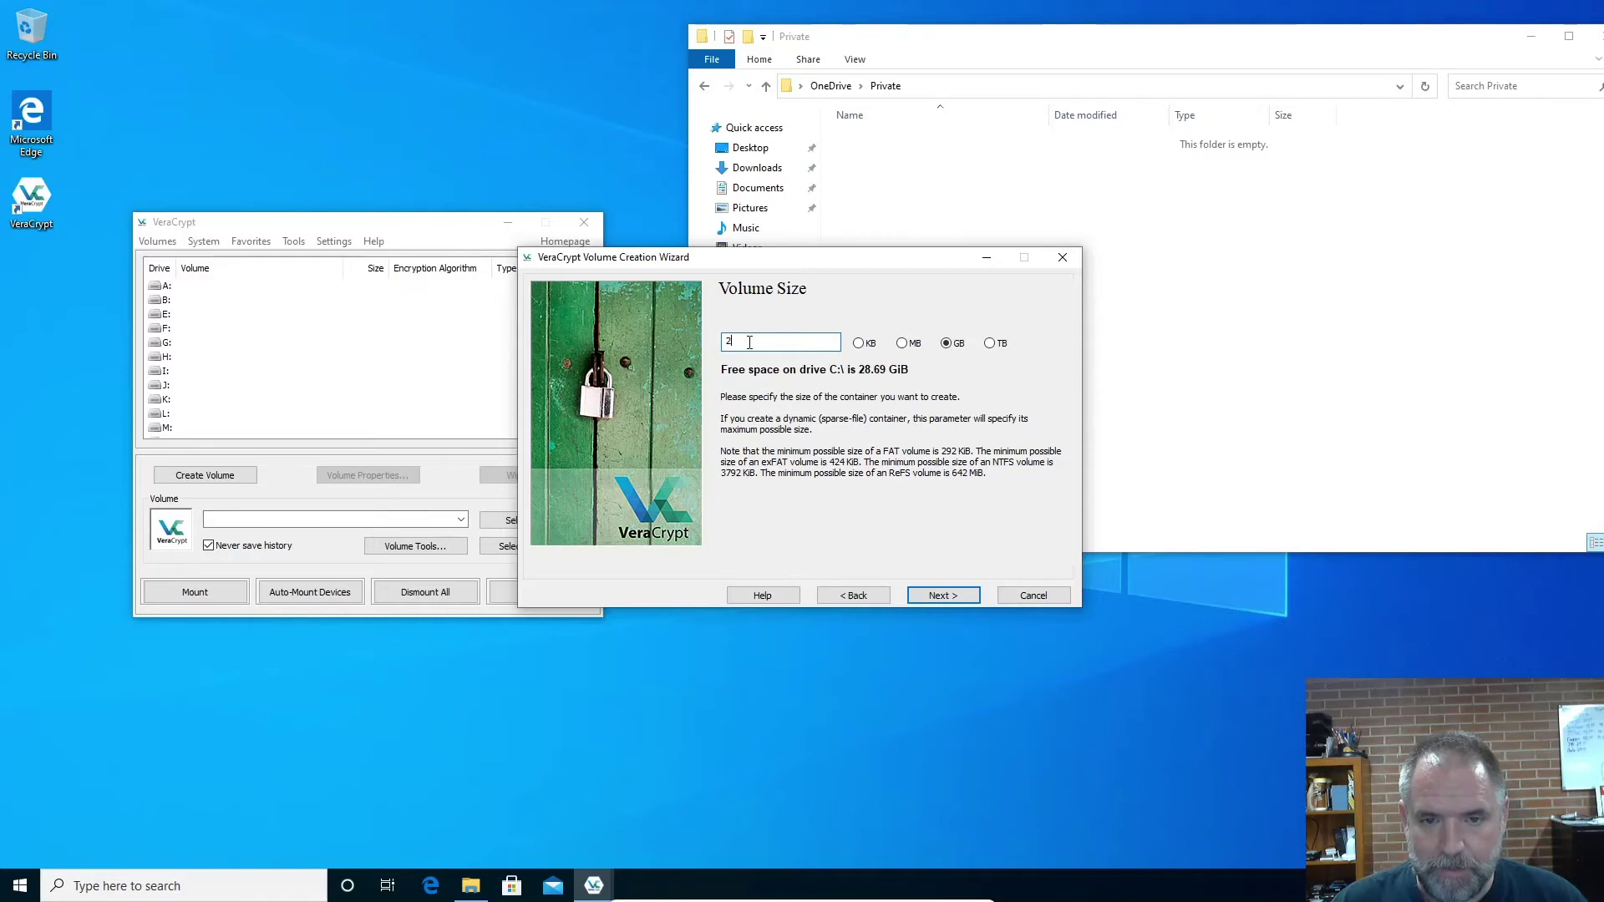
left_click(943, 596)
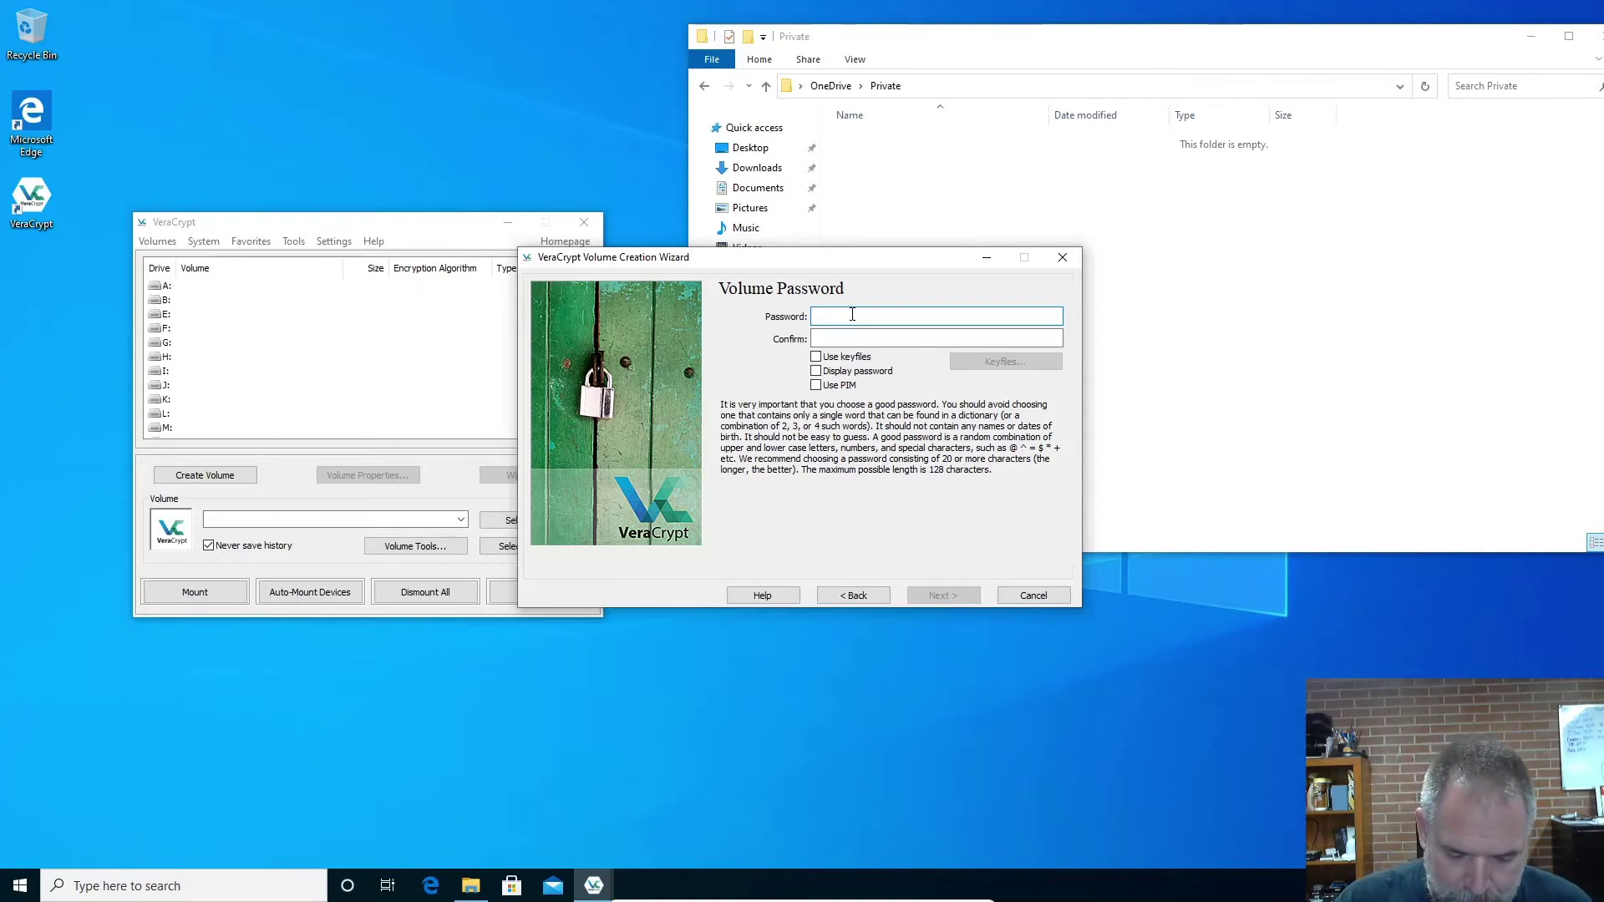
Enter and confirm the volume password with Display password enabled, then proceed
type("pas")
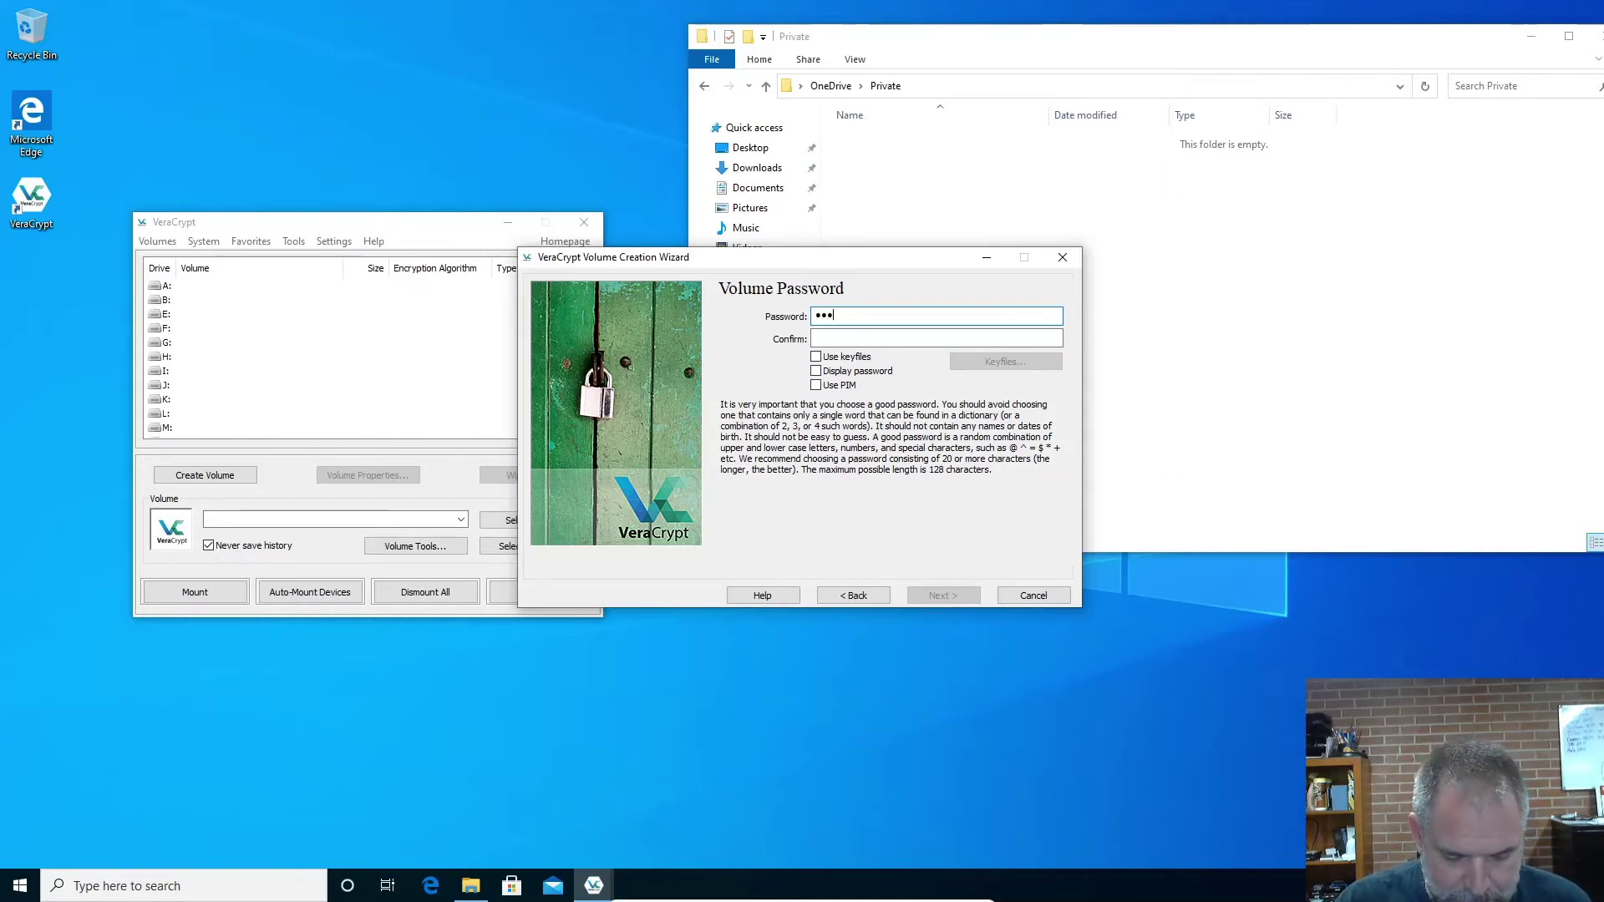
type("sword")
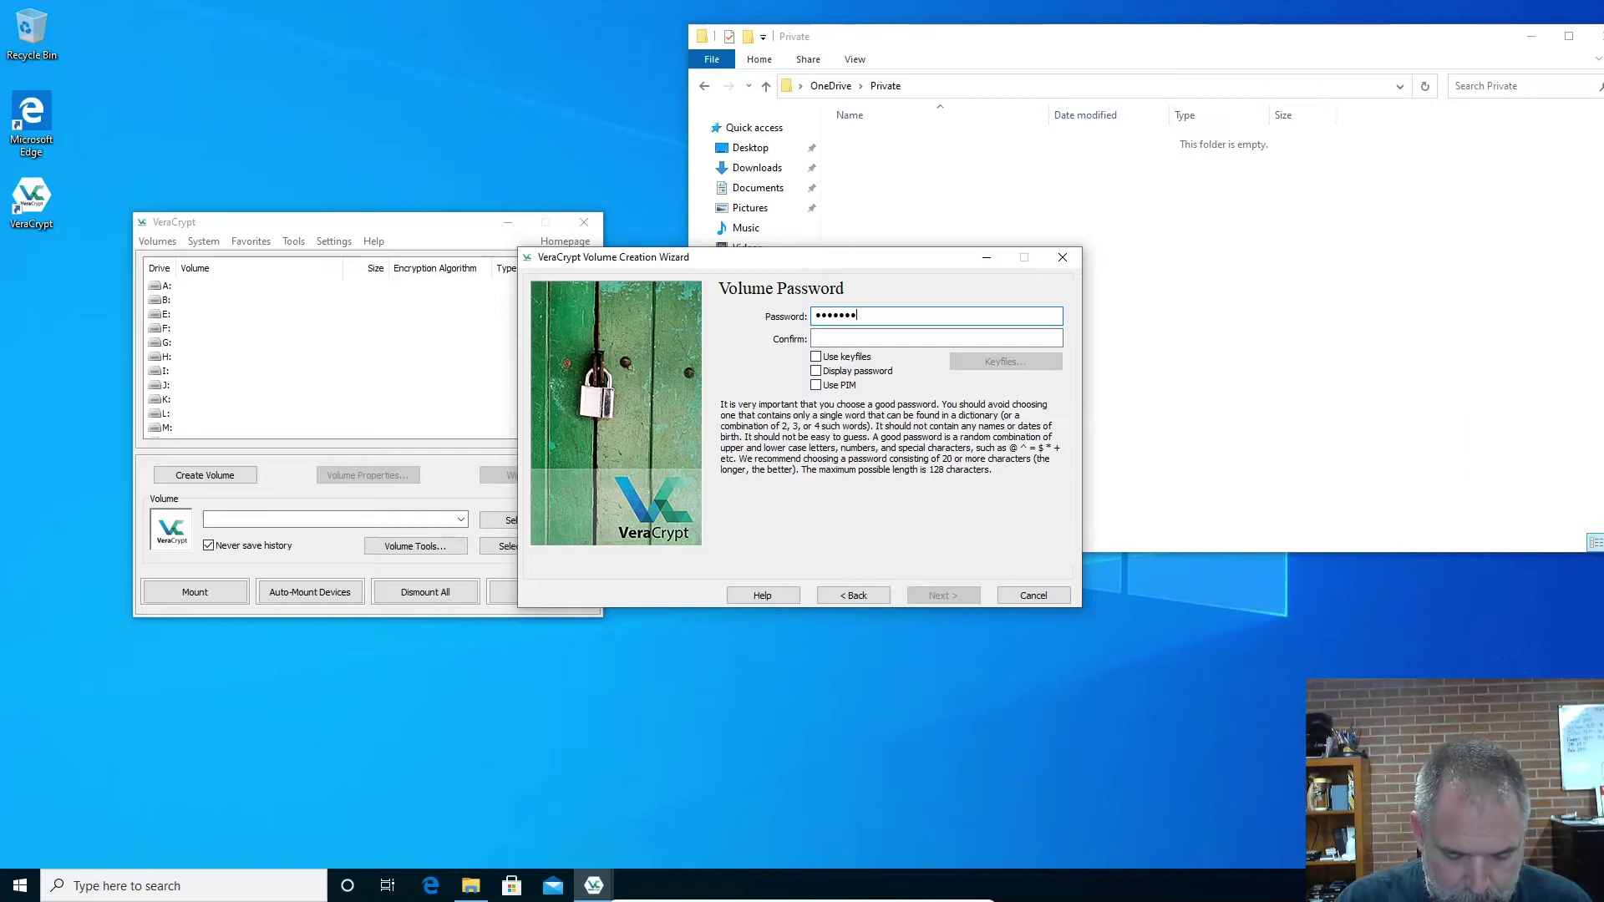
type("1234")
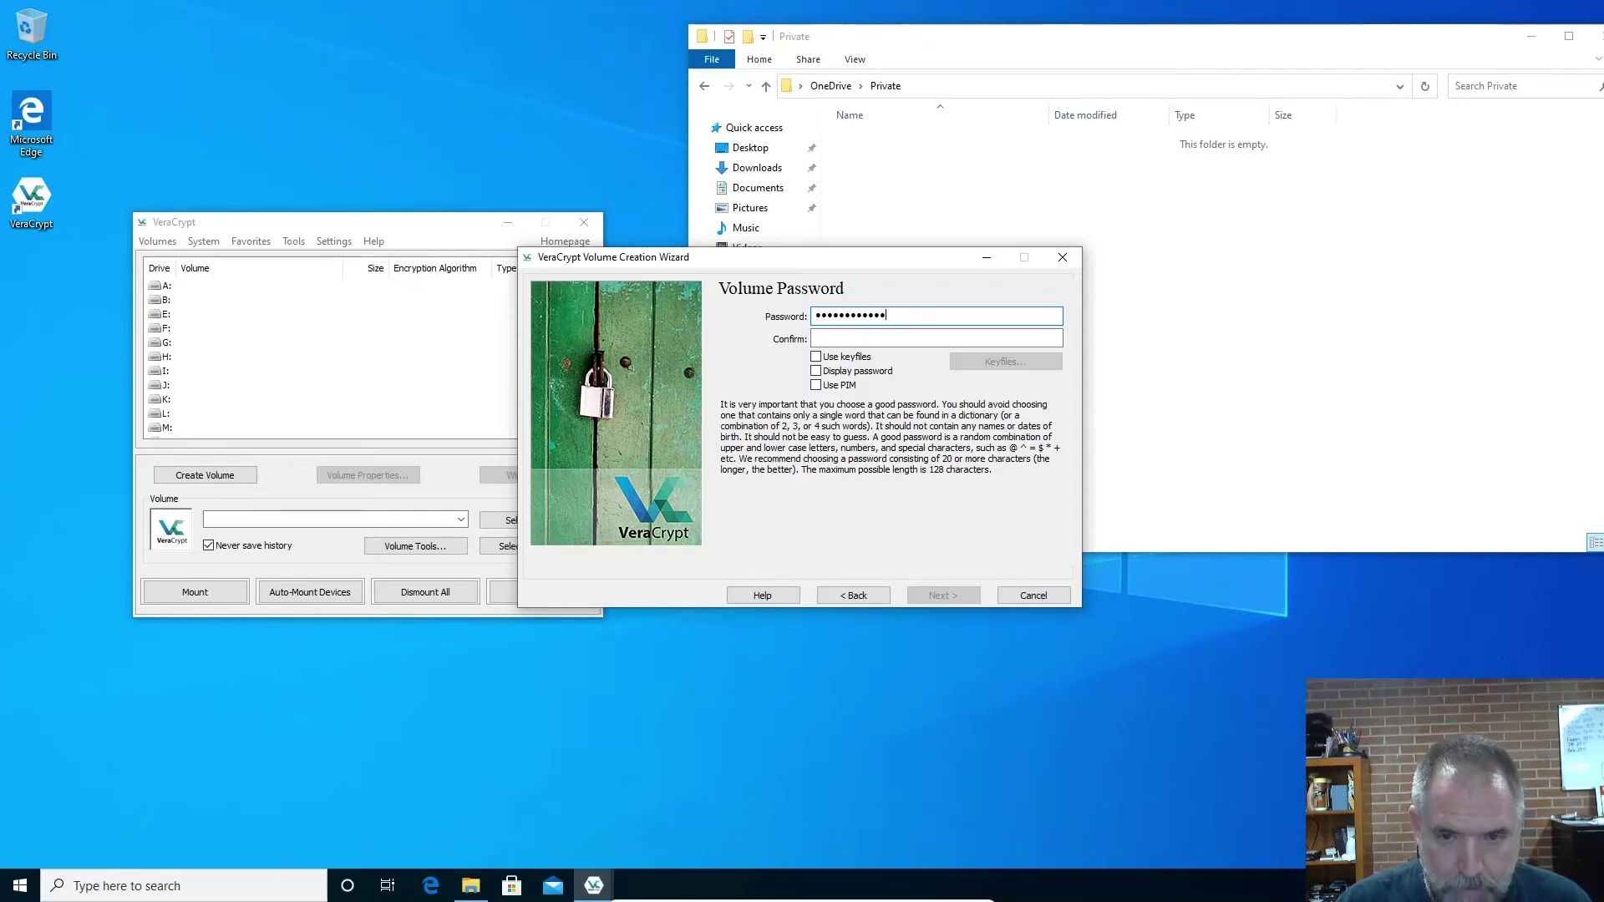
left_click(817, 371)
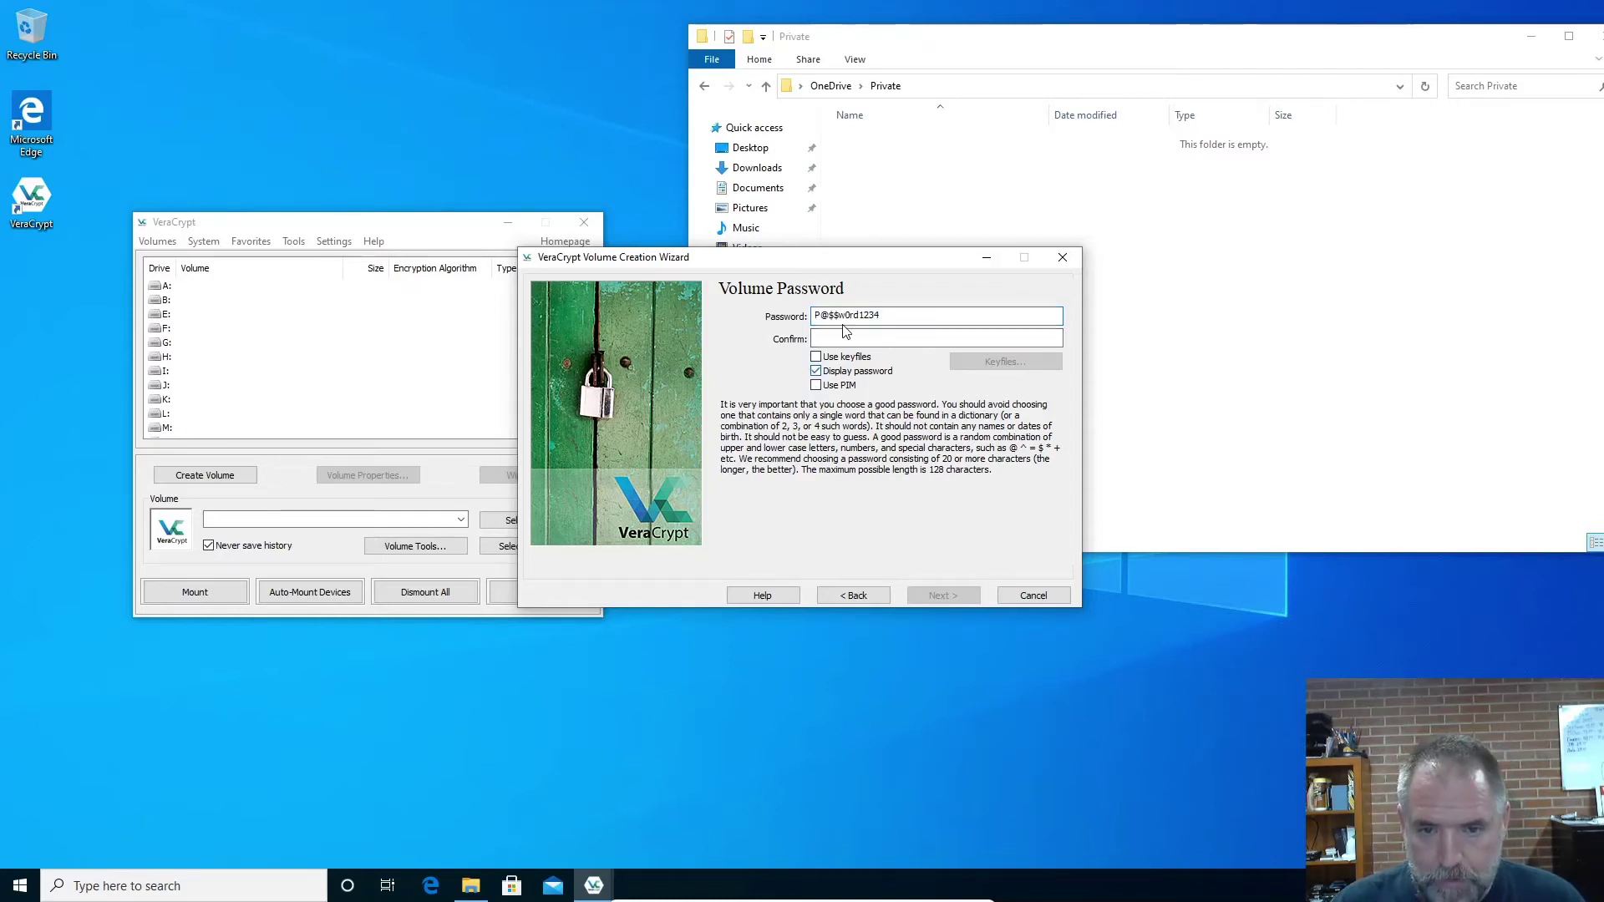
left_click(848, 339)
type("P")
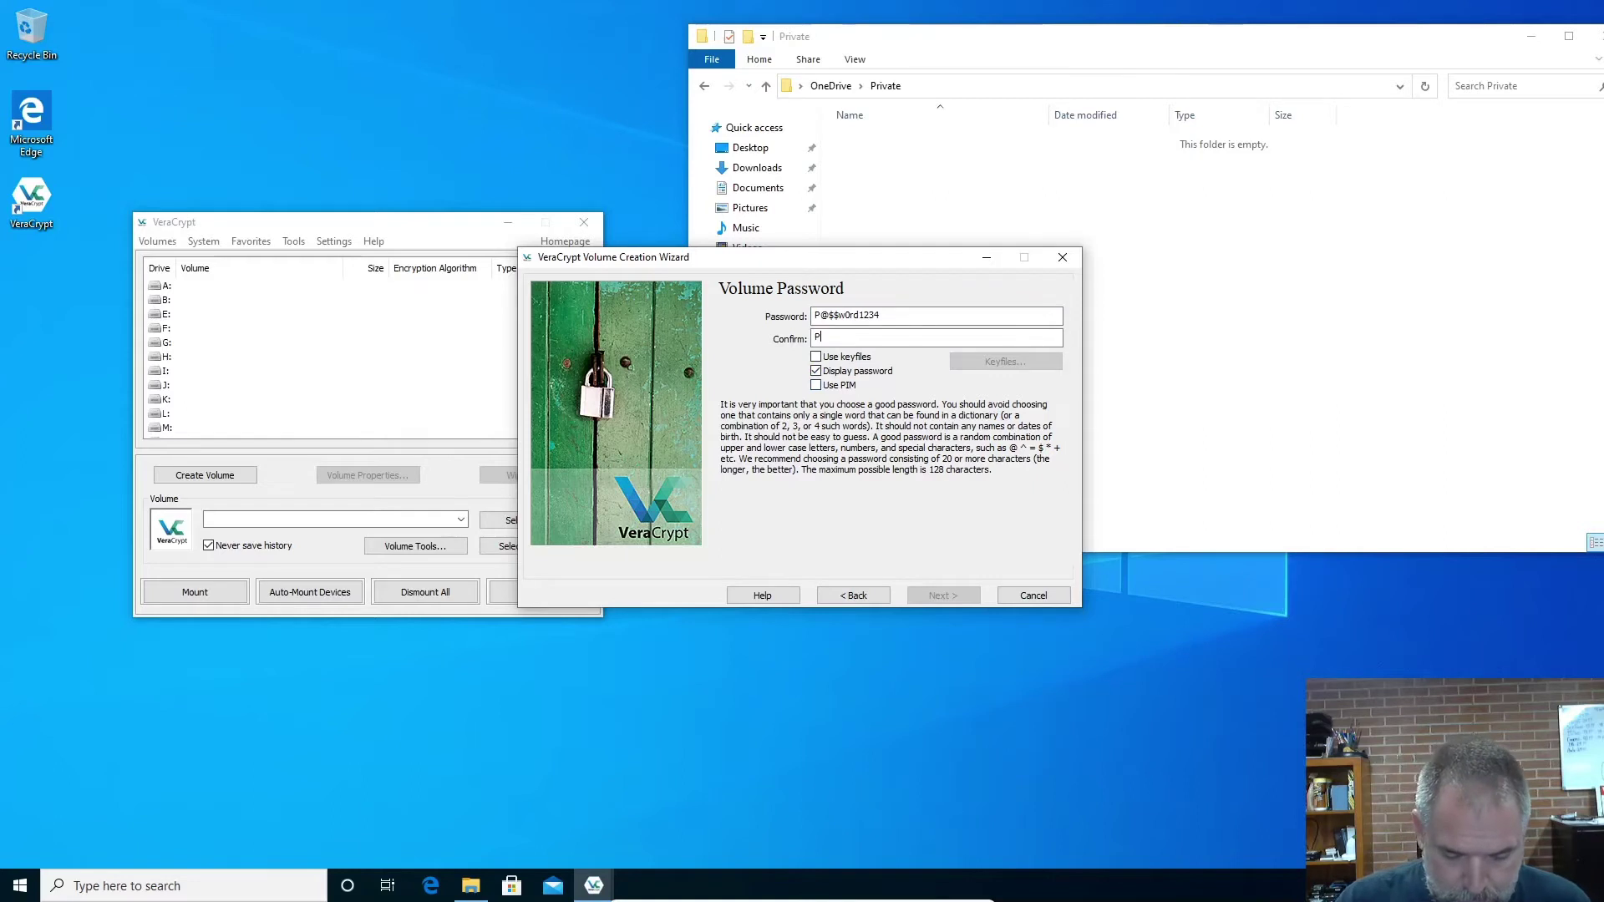
type("@$$")
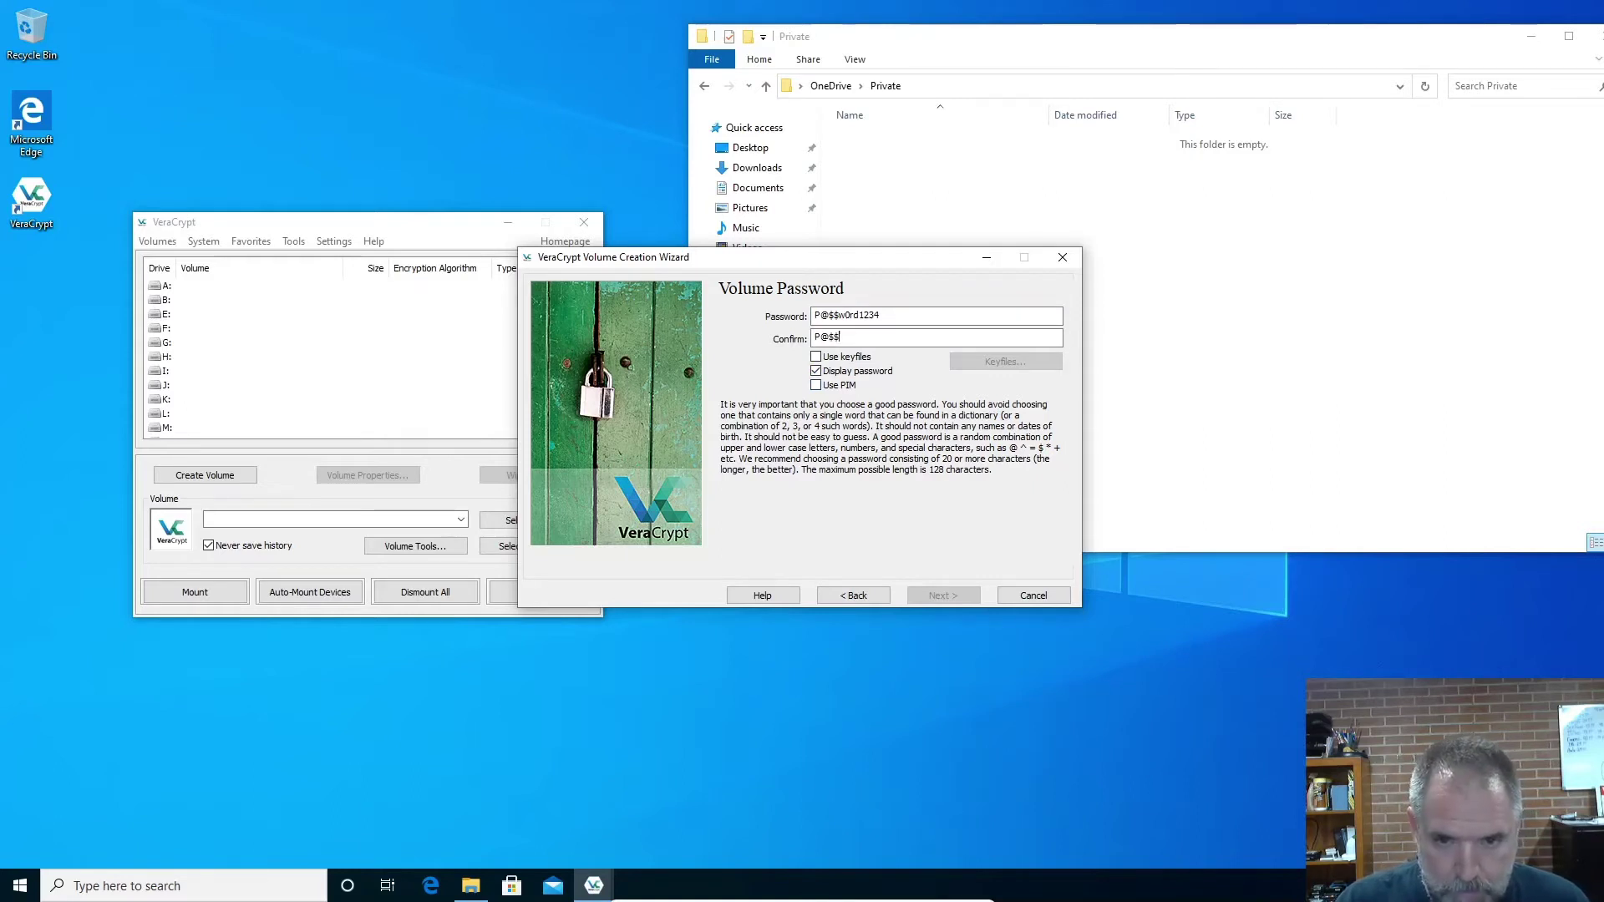
type("w0rd")
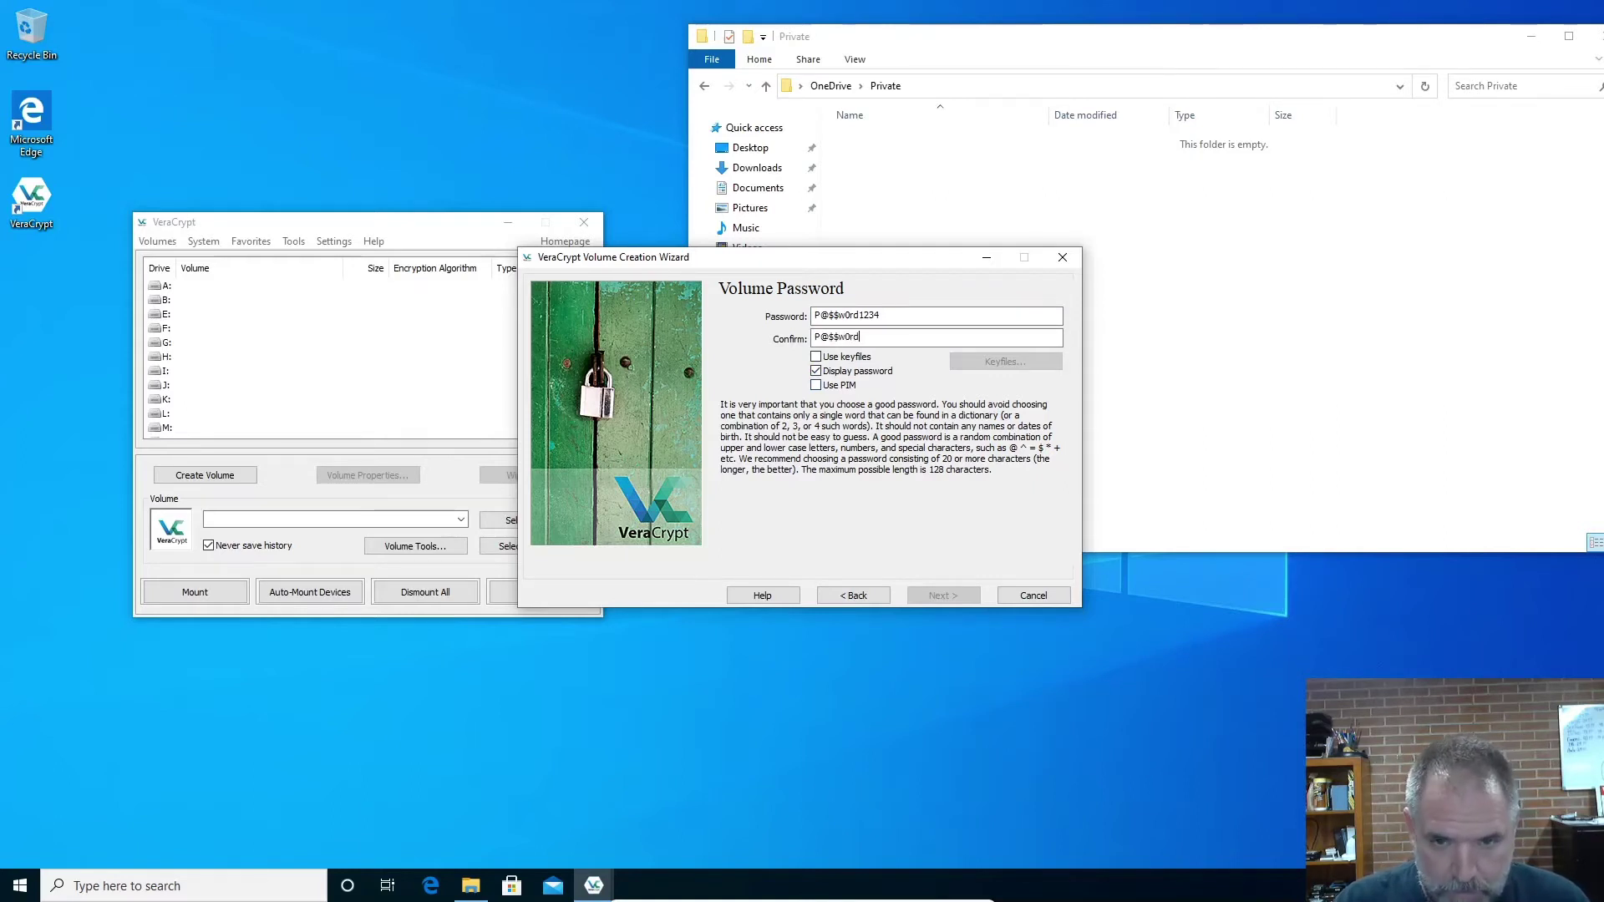
type("1234")
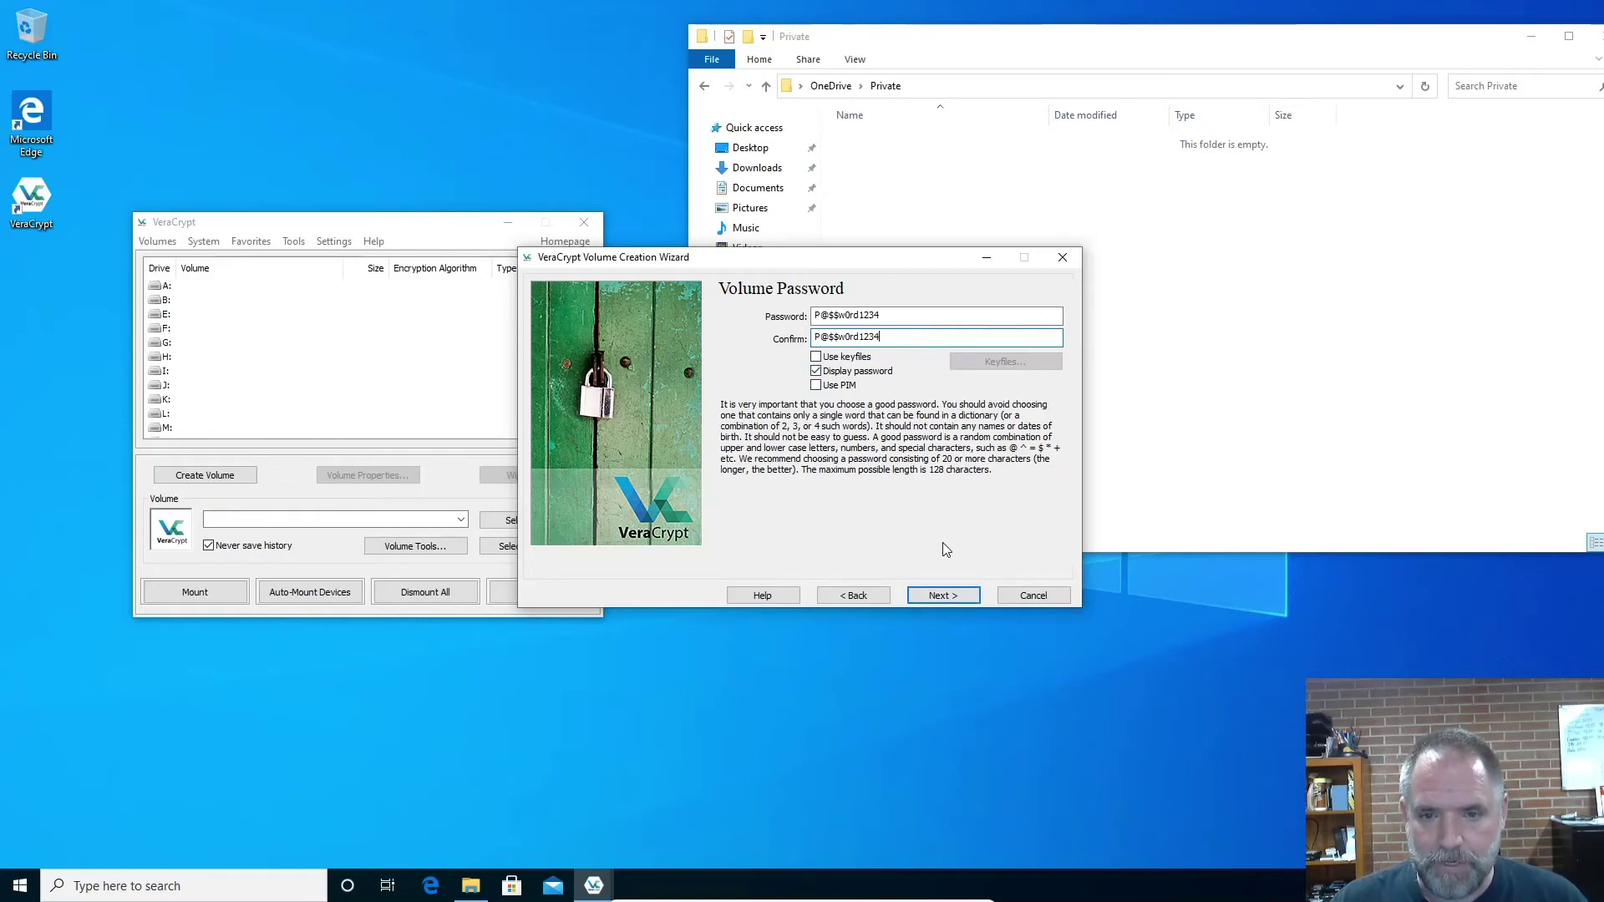
left_click(944, 594)
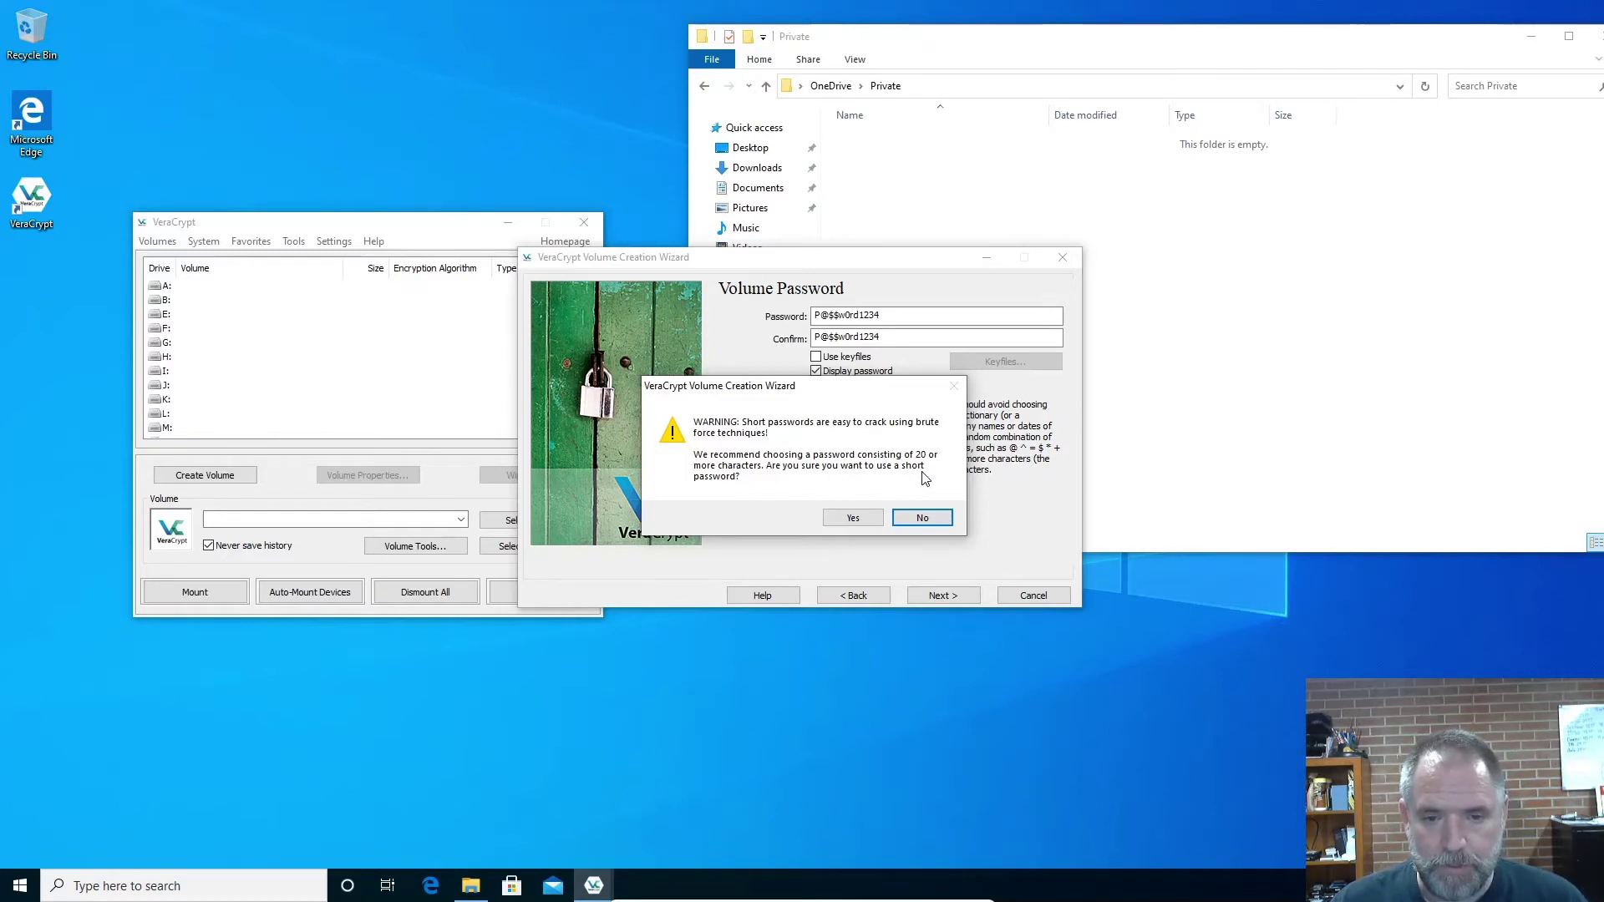
Accept the short-password warning and format the 2 GB Encrypted-Information container
left_click(852, 519)
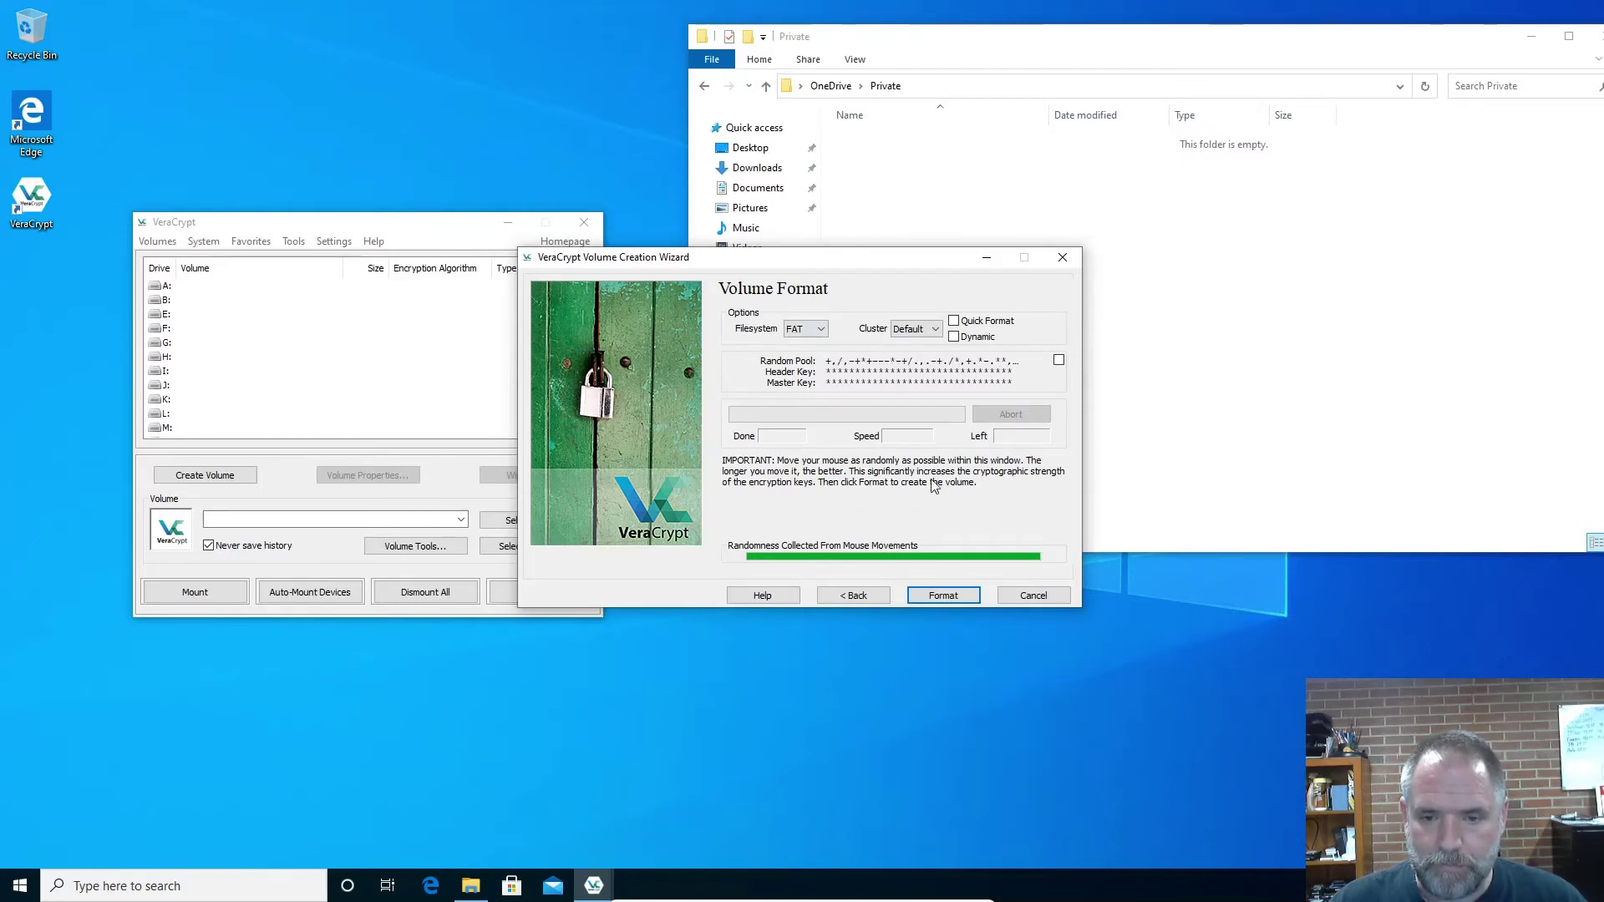
left_click(944, 595)
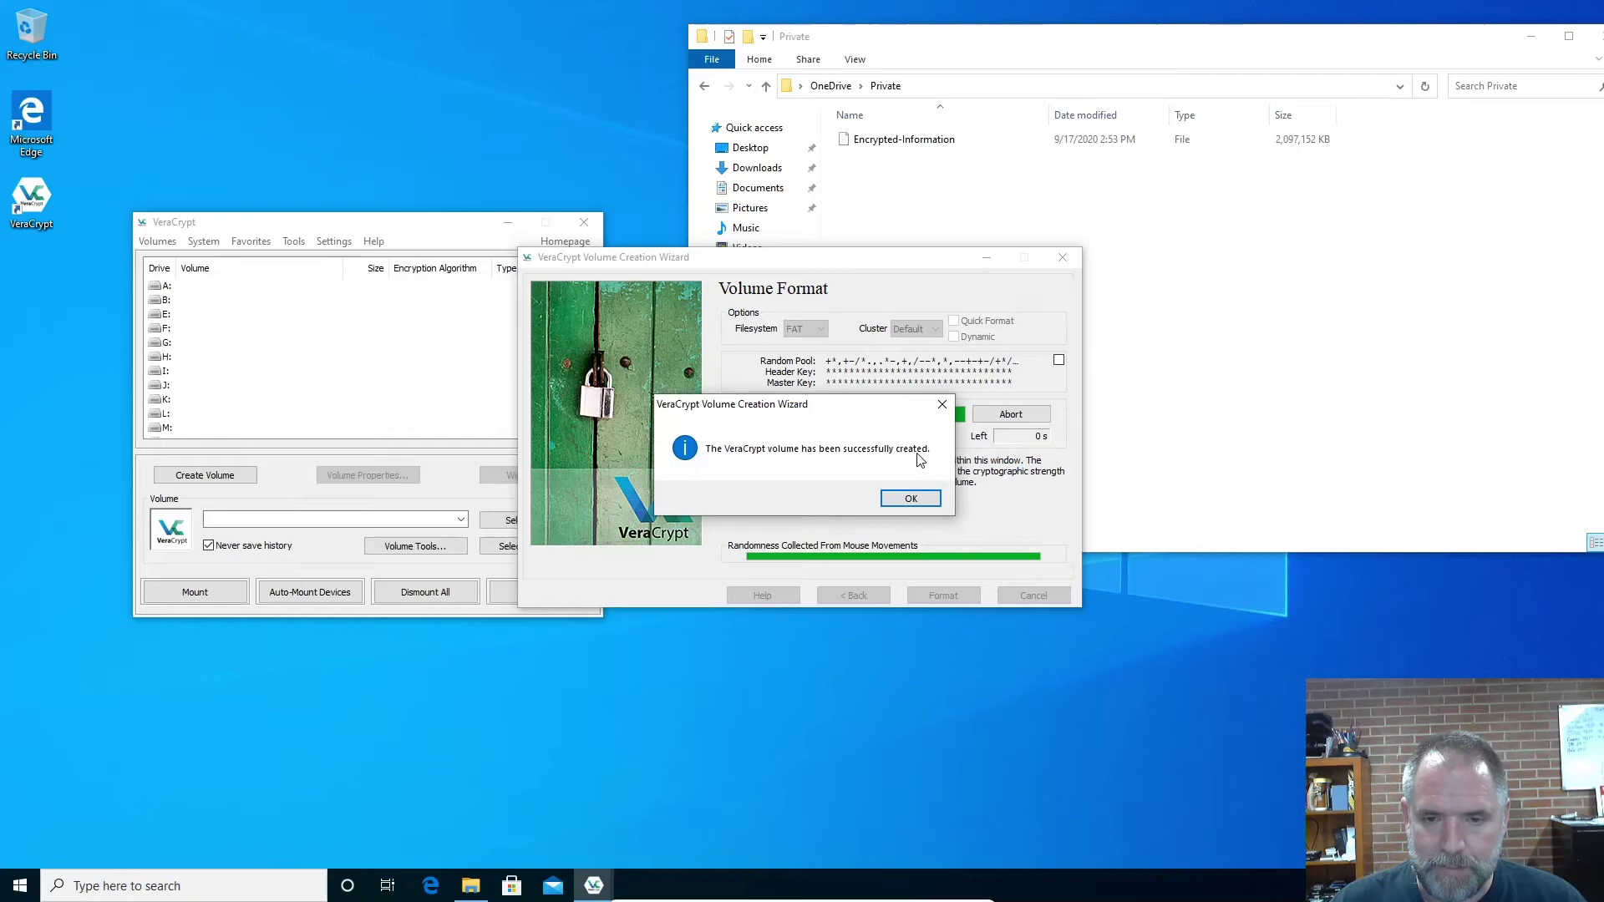
Exit the volume creation wizard and select Encrypted-Information in the Private folder
left_click(913, 498)
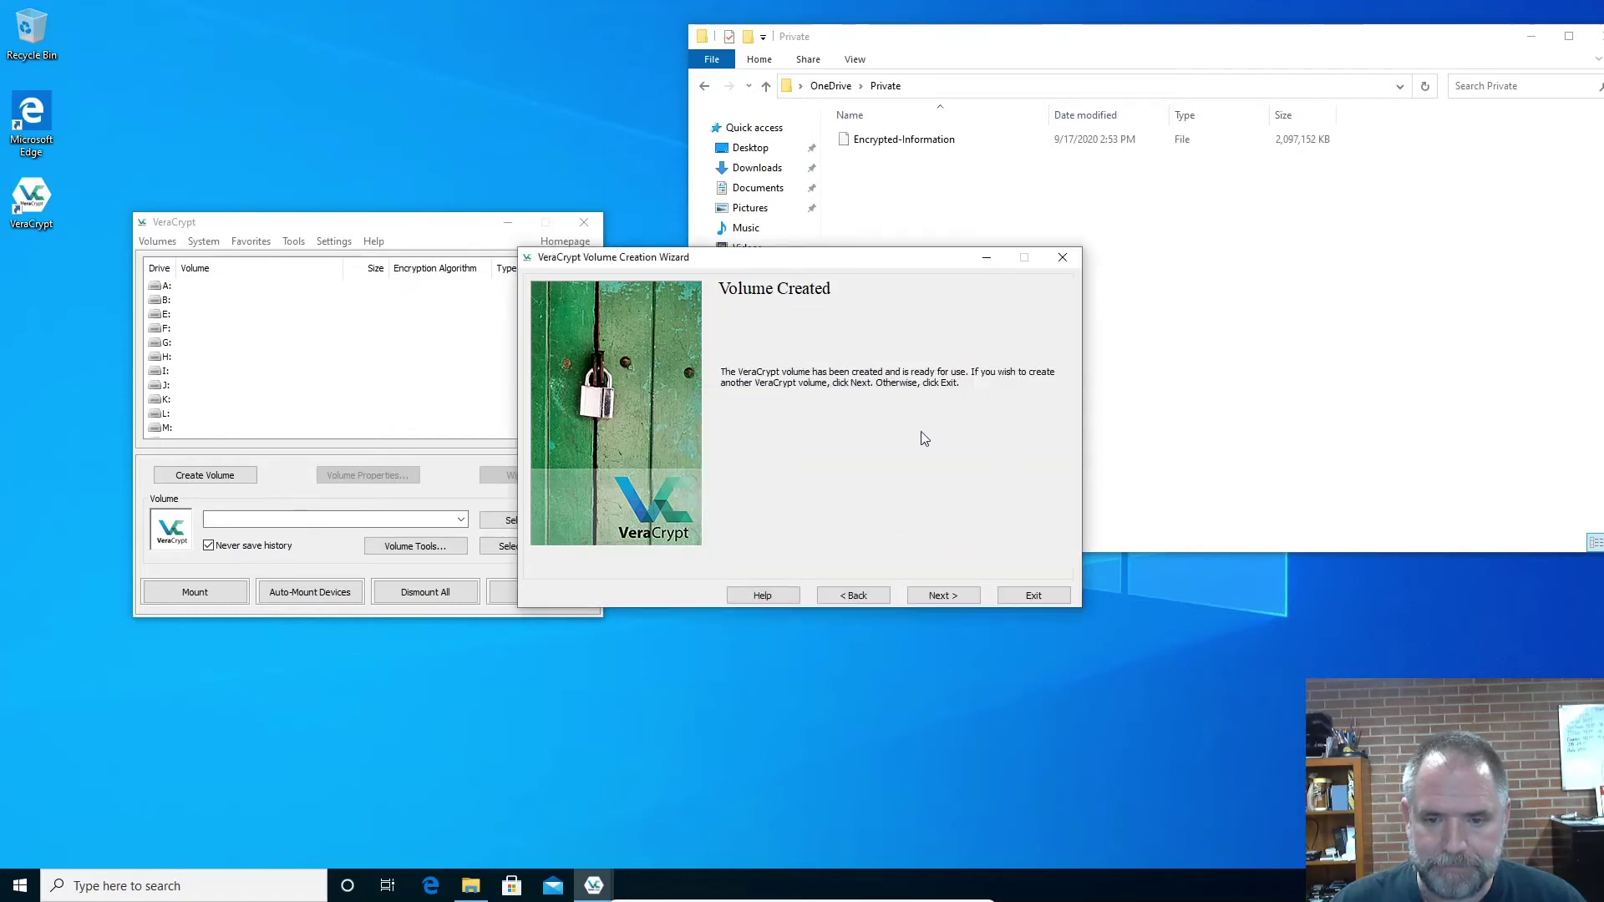
left_click(948, 596)
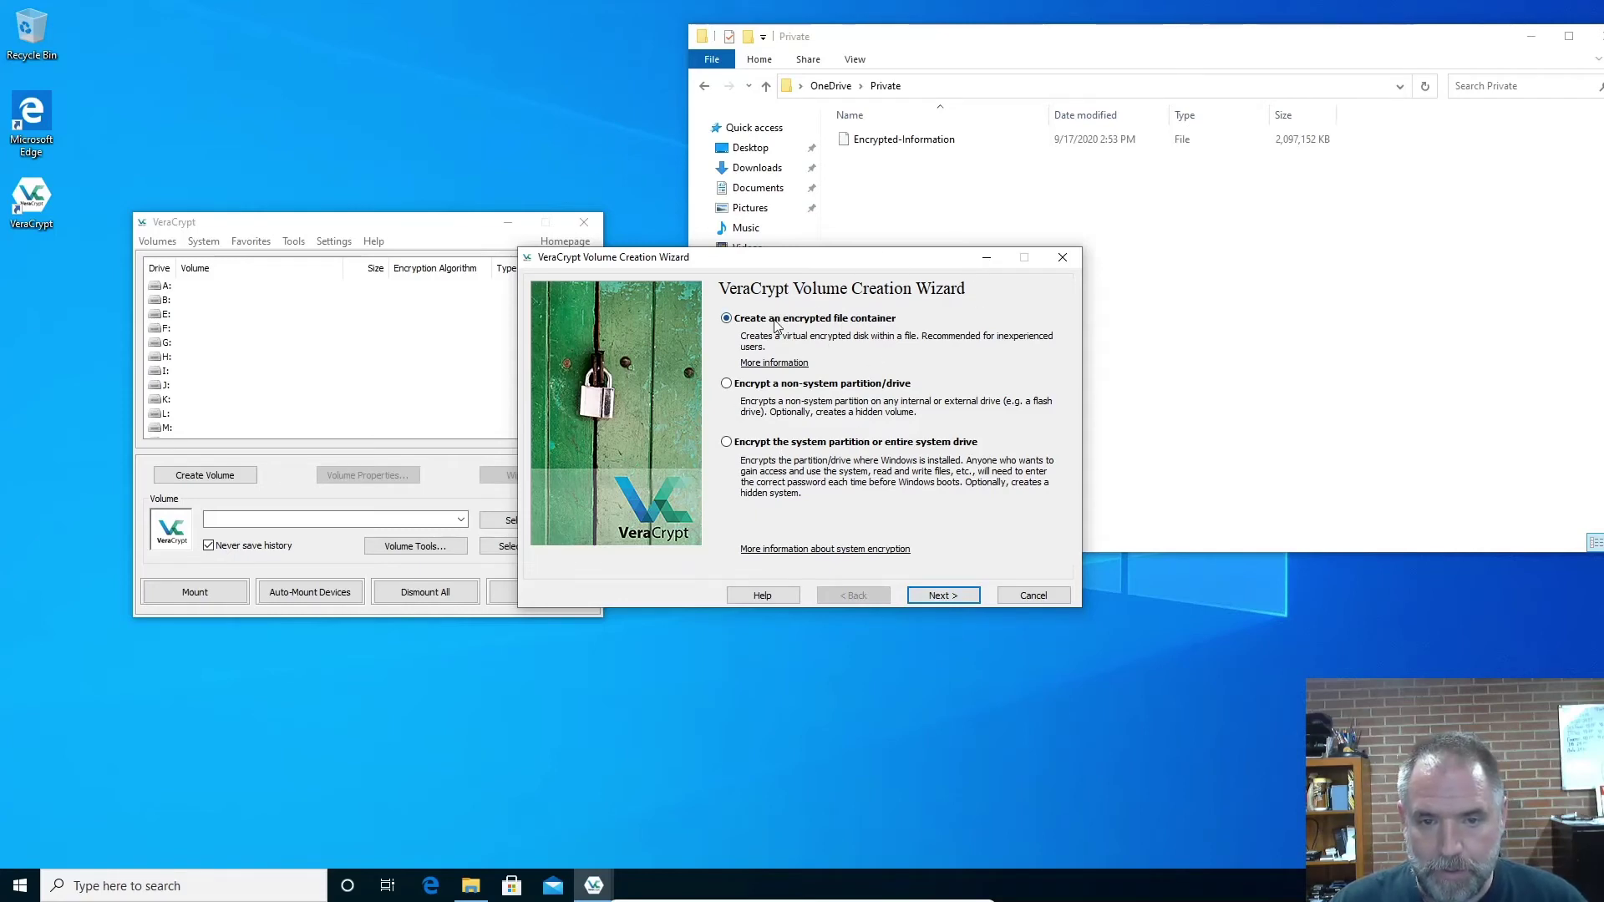
left_click(1038, 596)
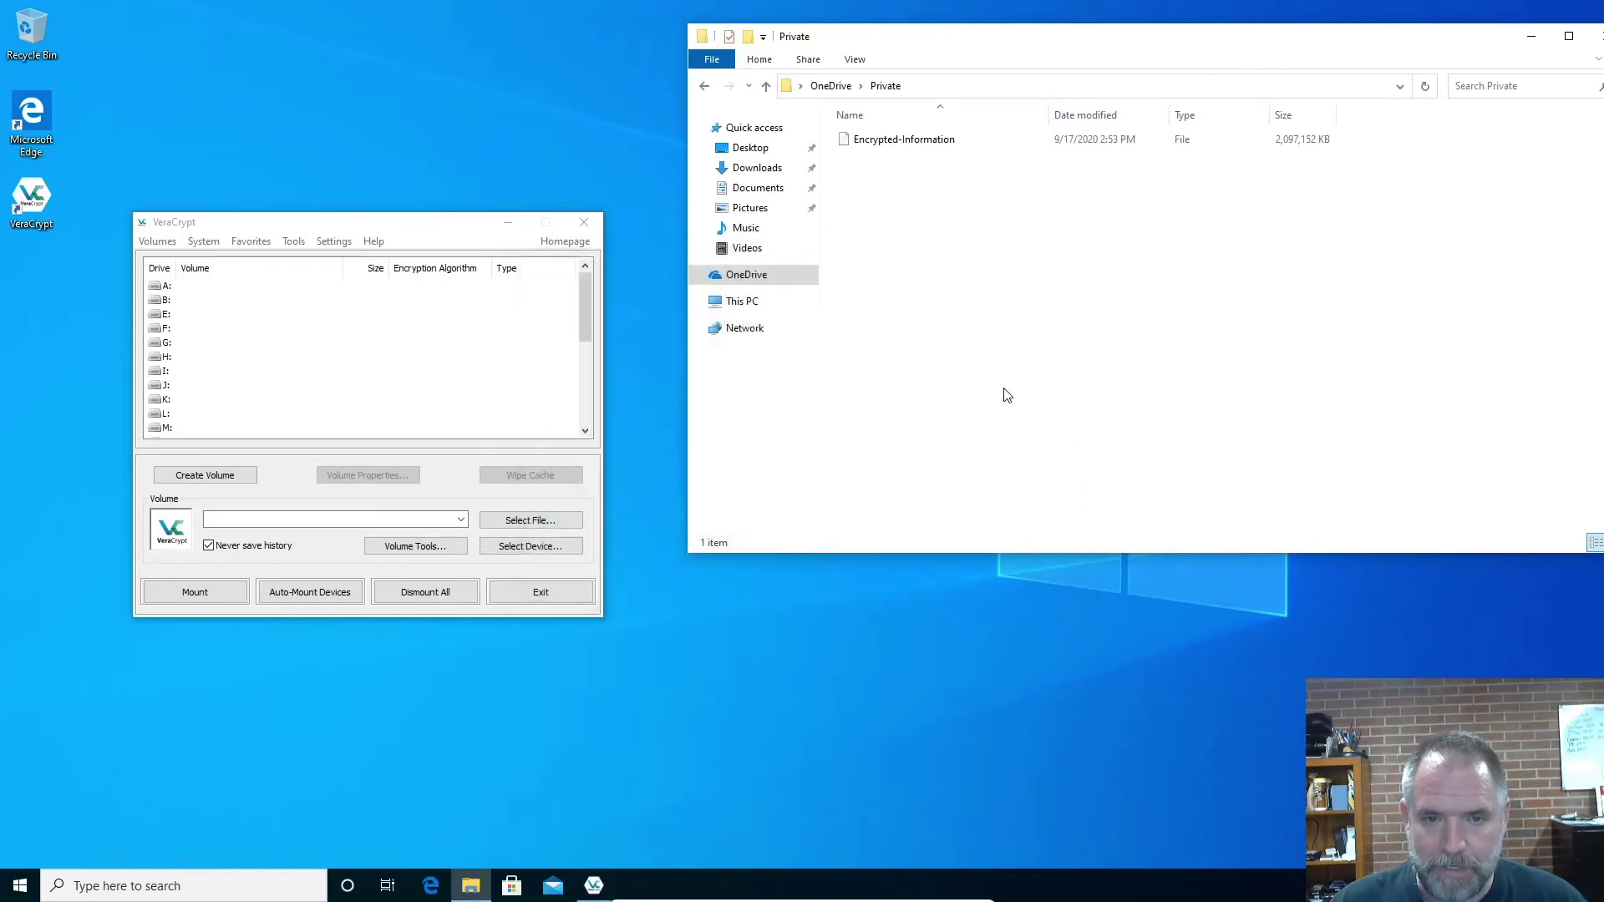
left_click(903, 148)
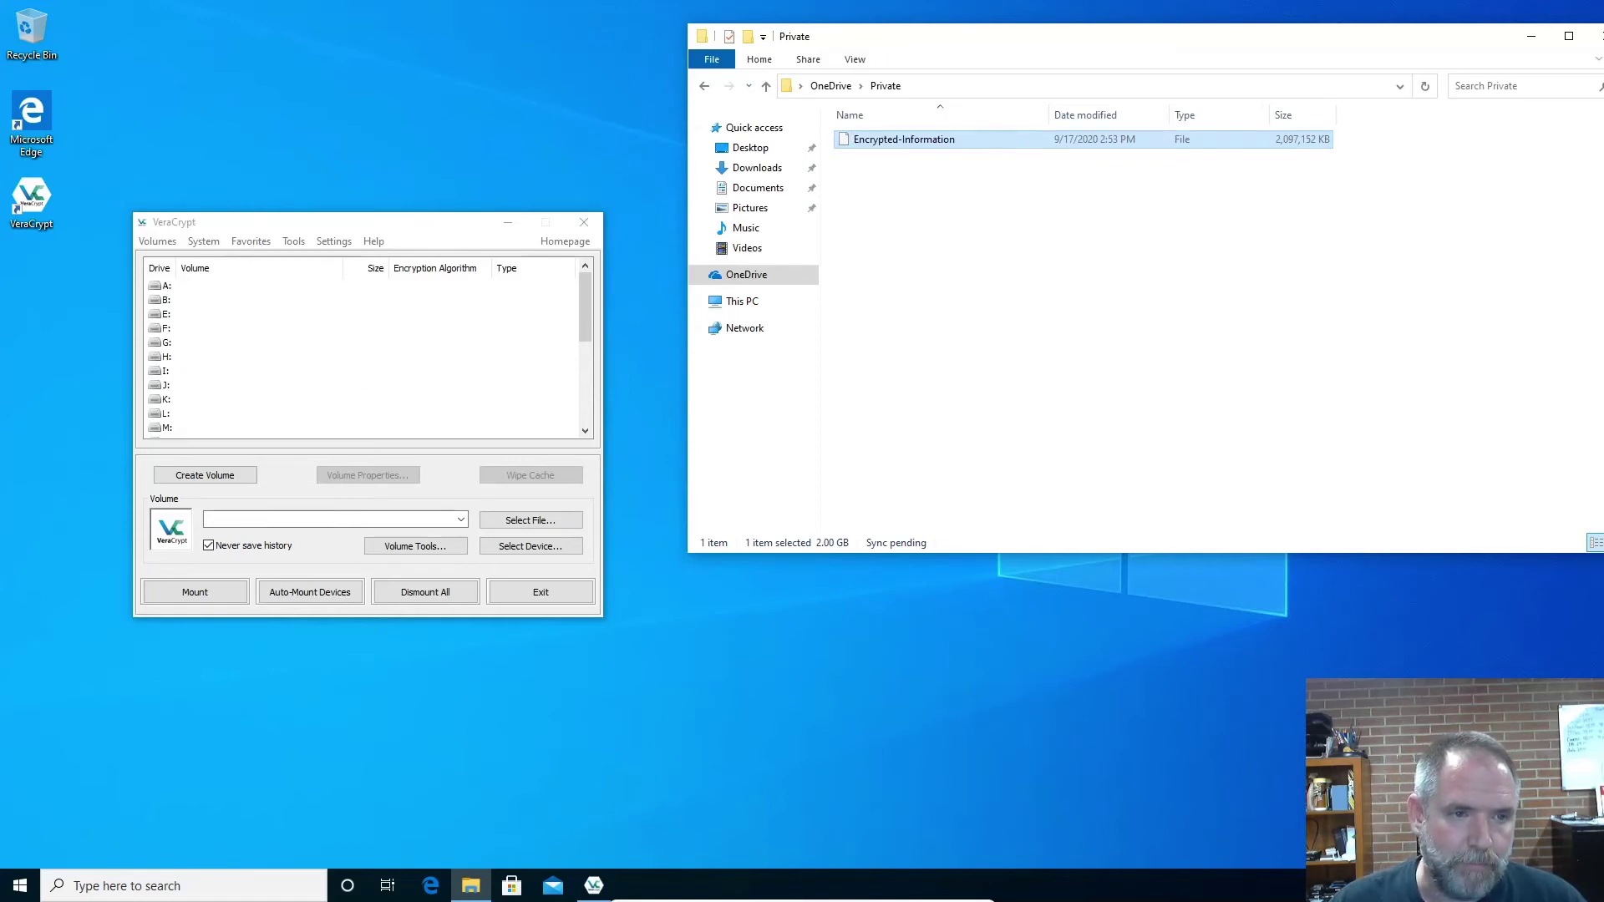
left_click_drag(261, 226, 283, 130)
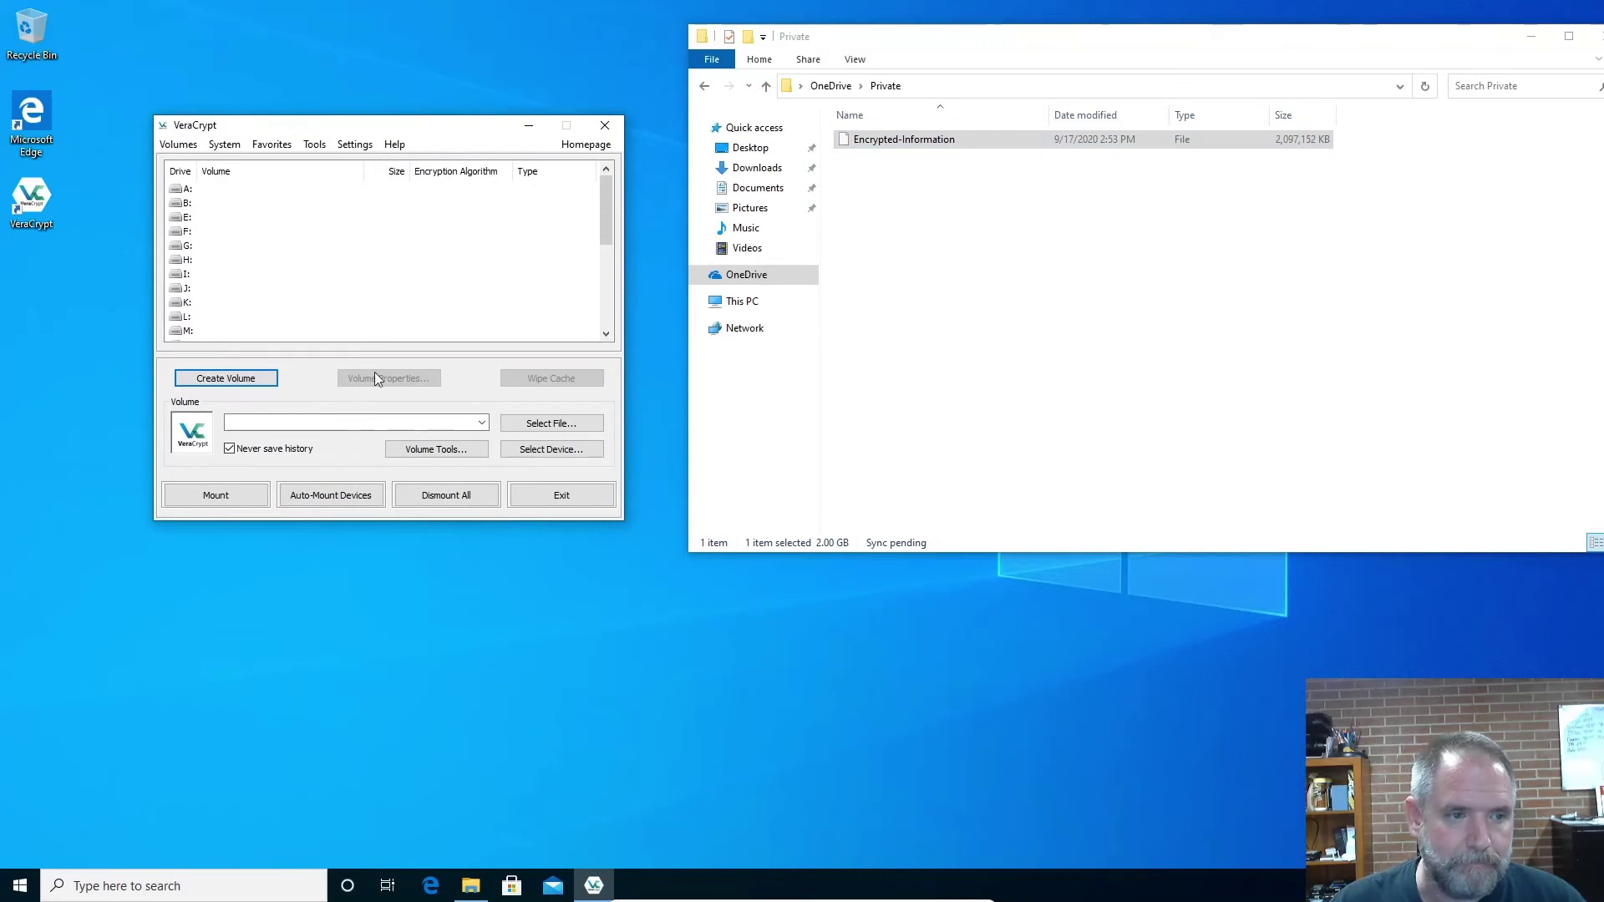
Choose OneDrive > Private > Encrypted-Information as the volume file
left_click(558, 424)
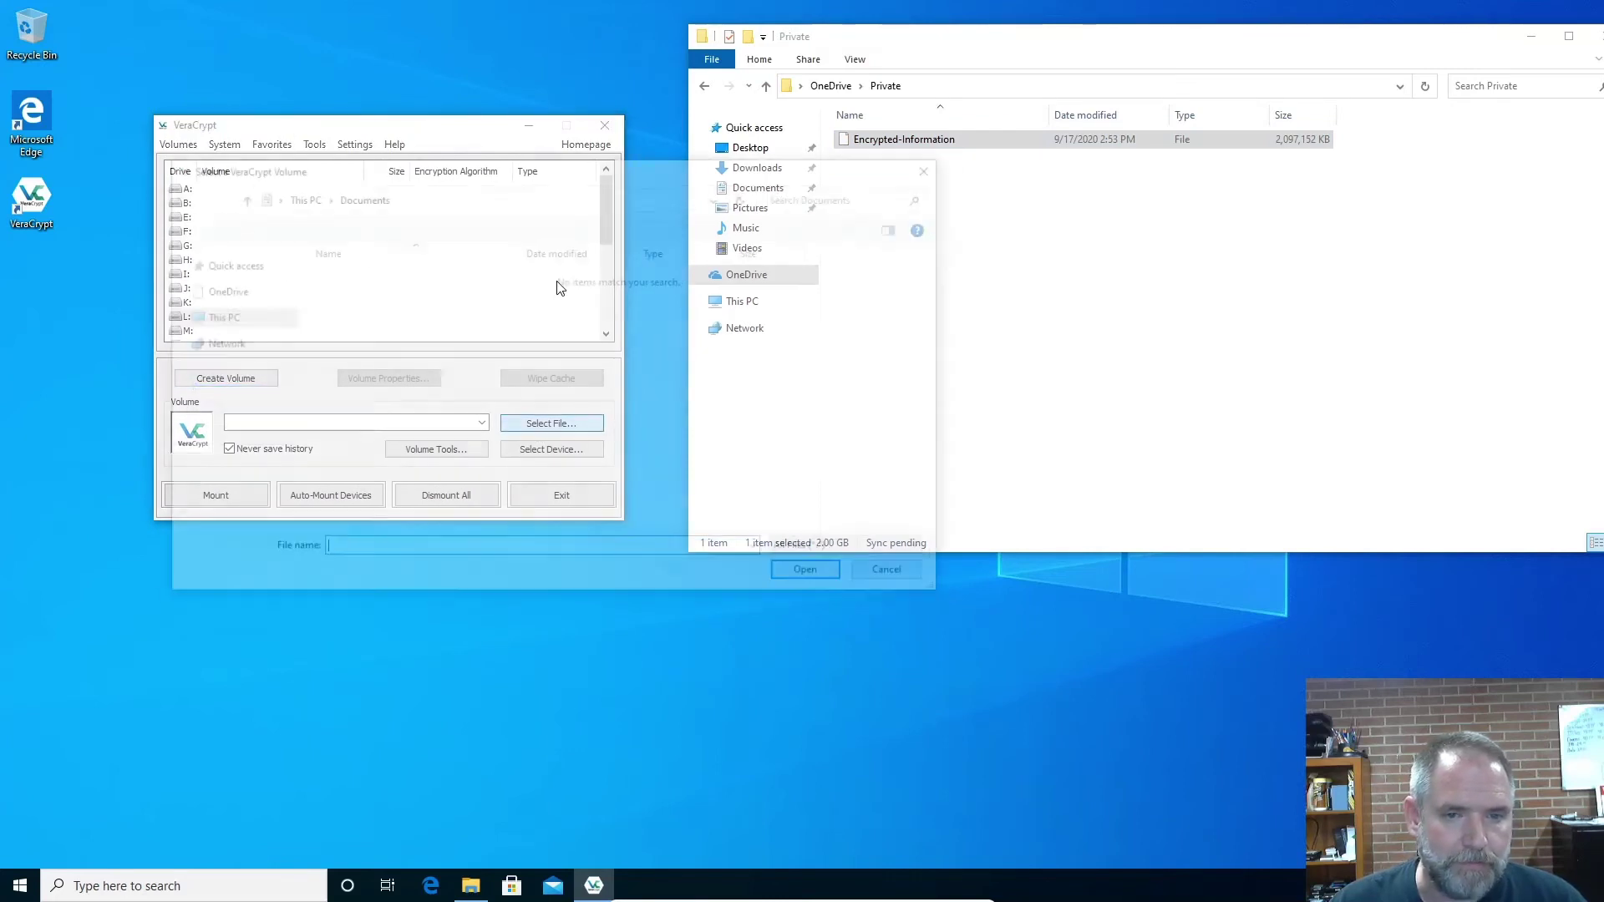
left_click(216, 410)
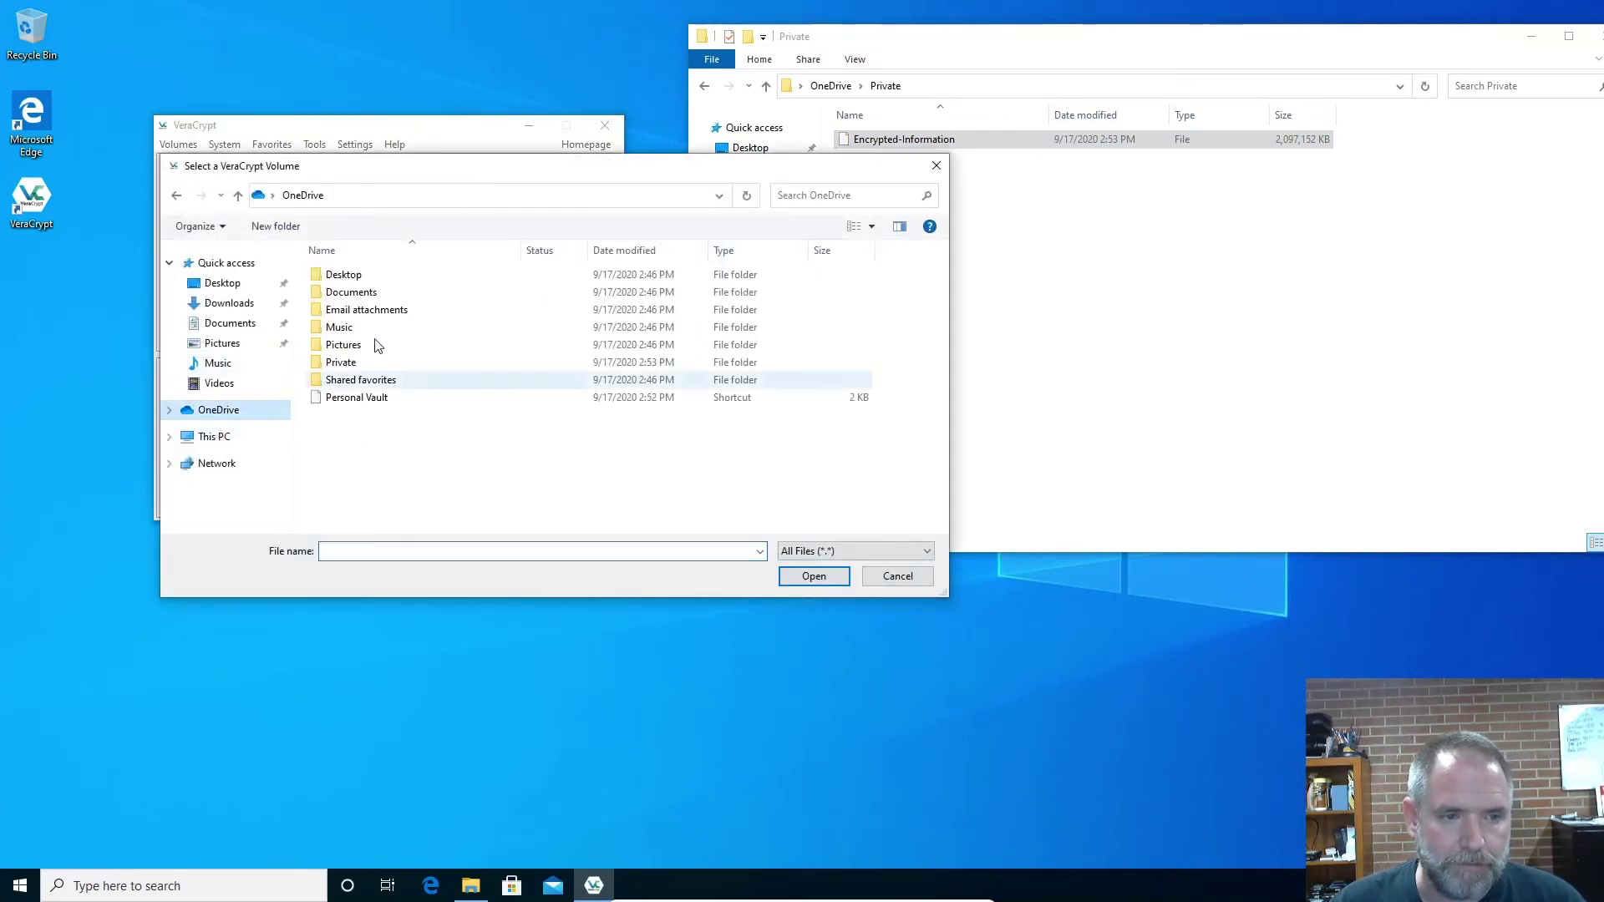
double_click(341, 363)
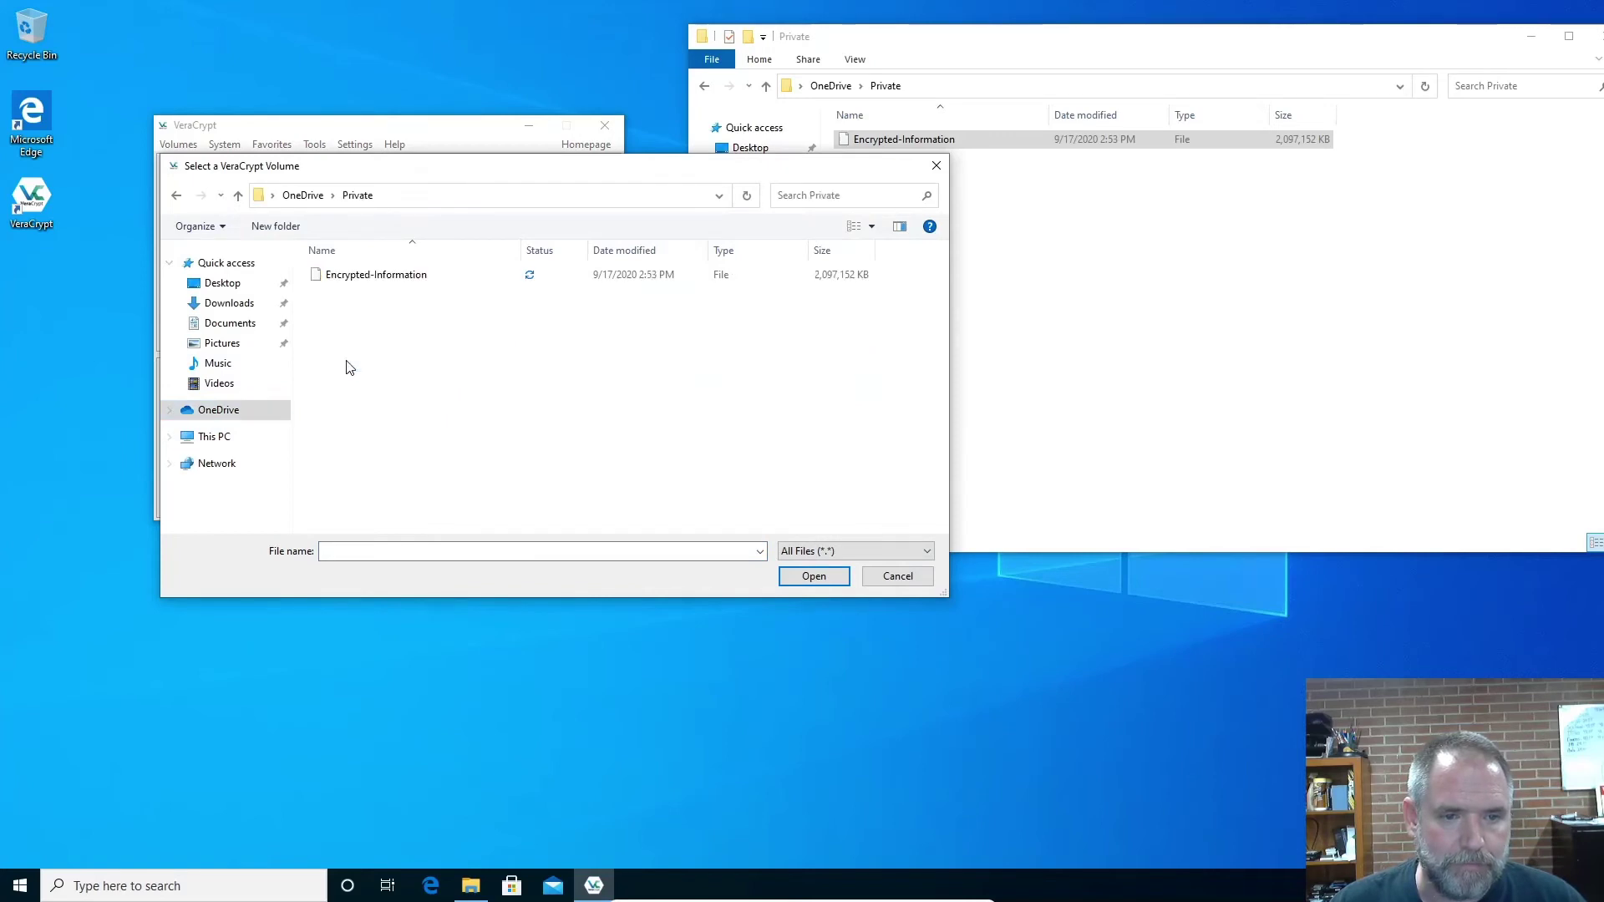
left_click(379, 277)
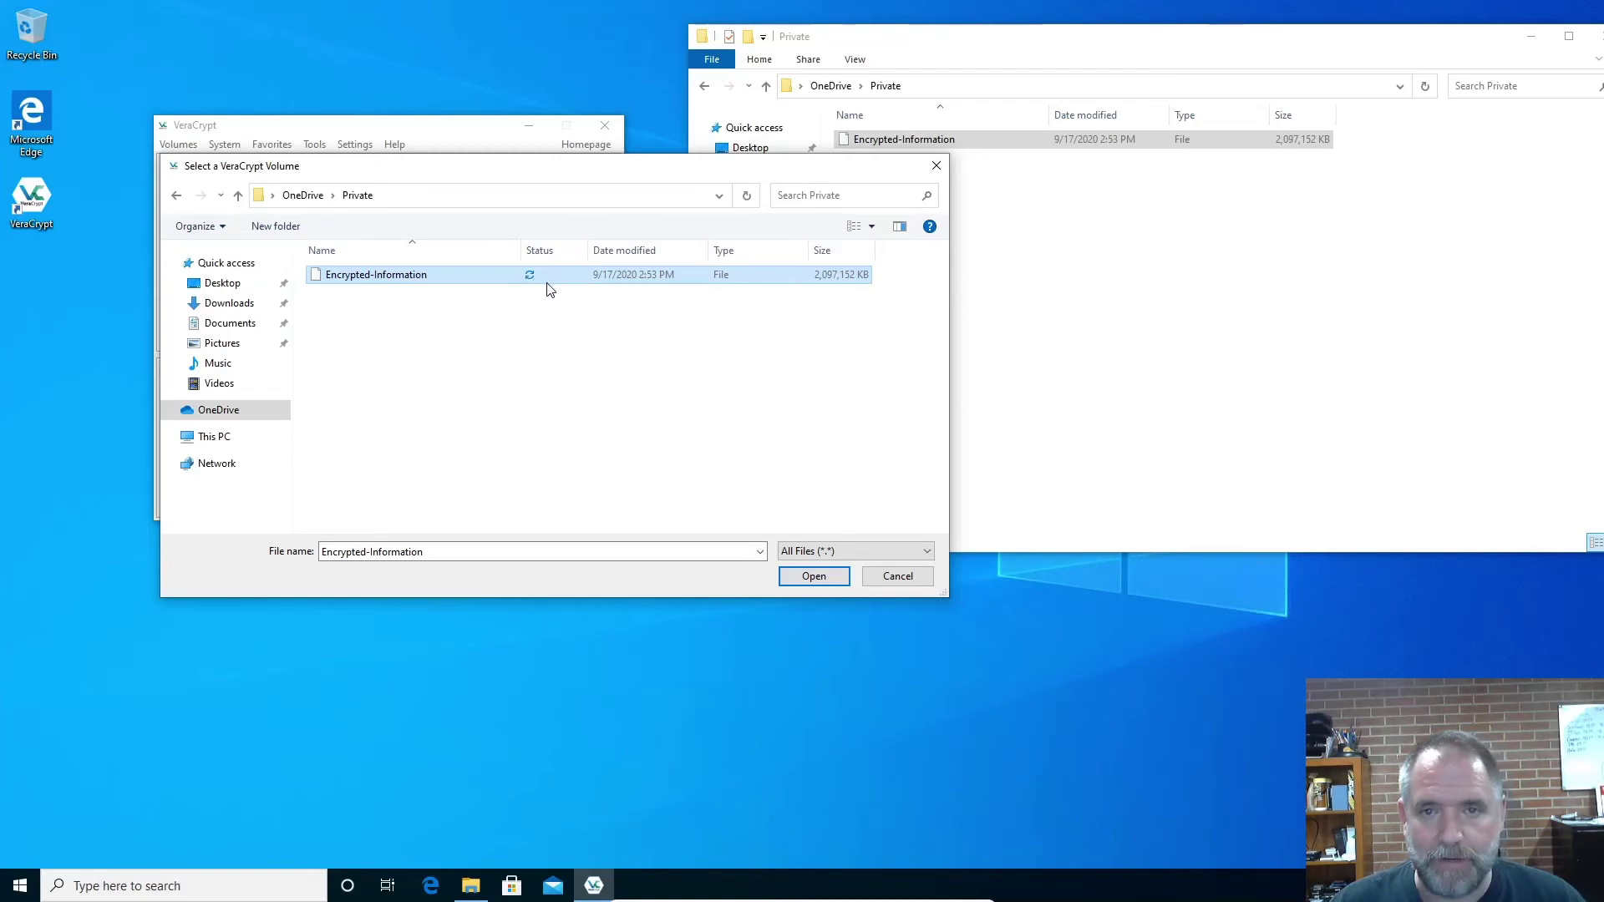
left_click(809, 577)
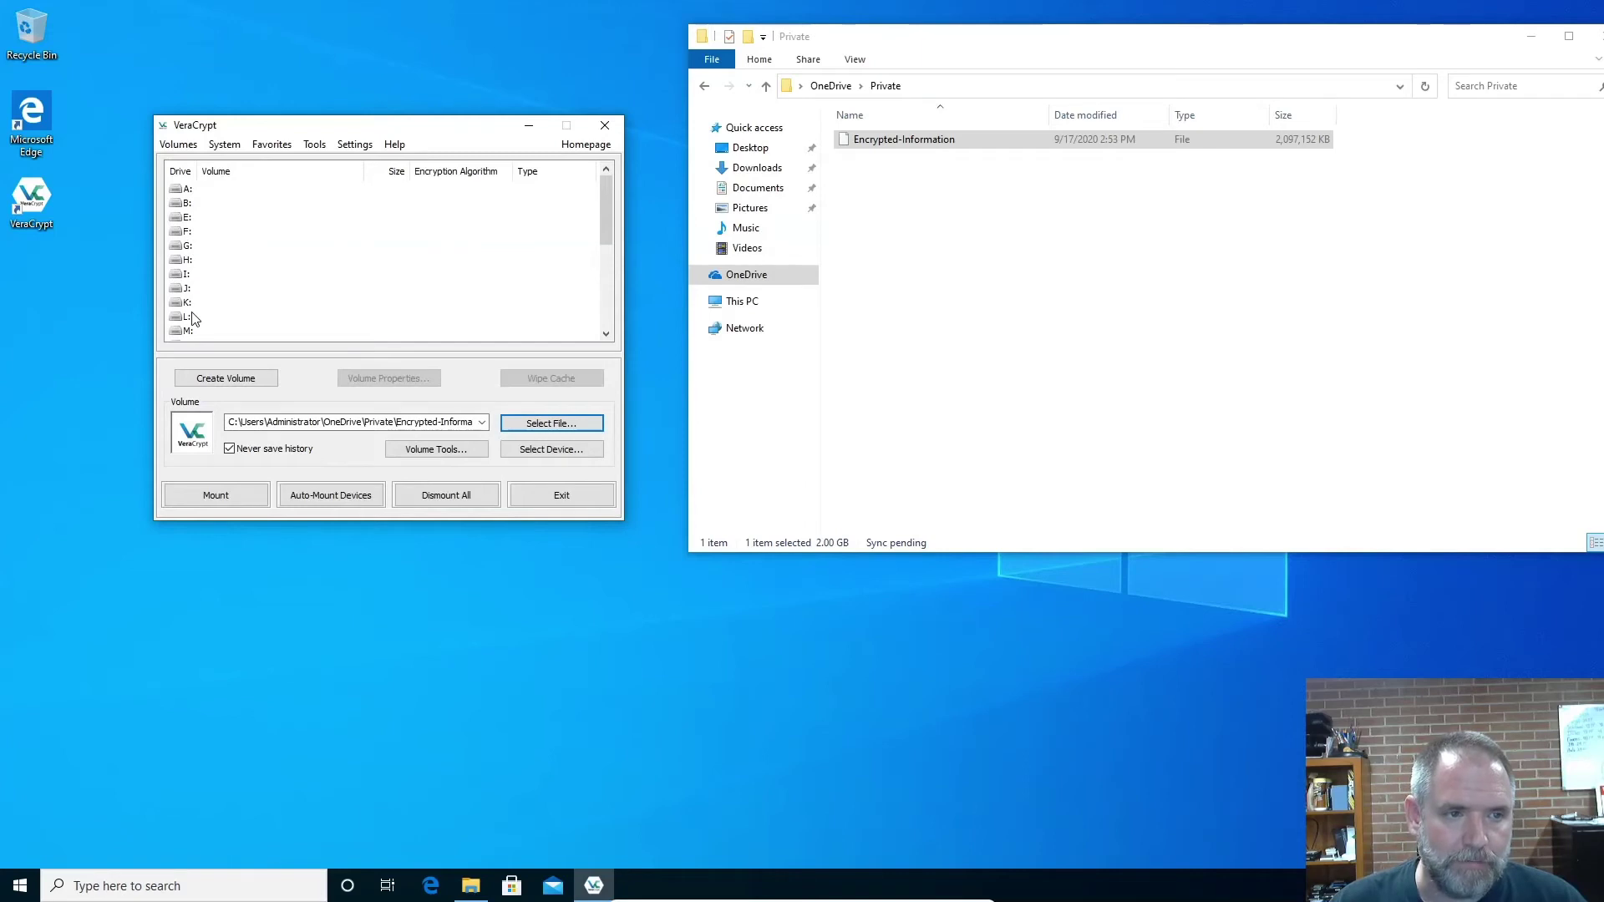
Pick drive letter S: and start mounting the container
scroll(334, 317, "down", 2)
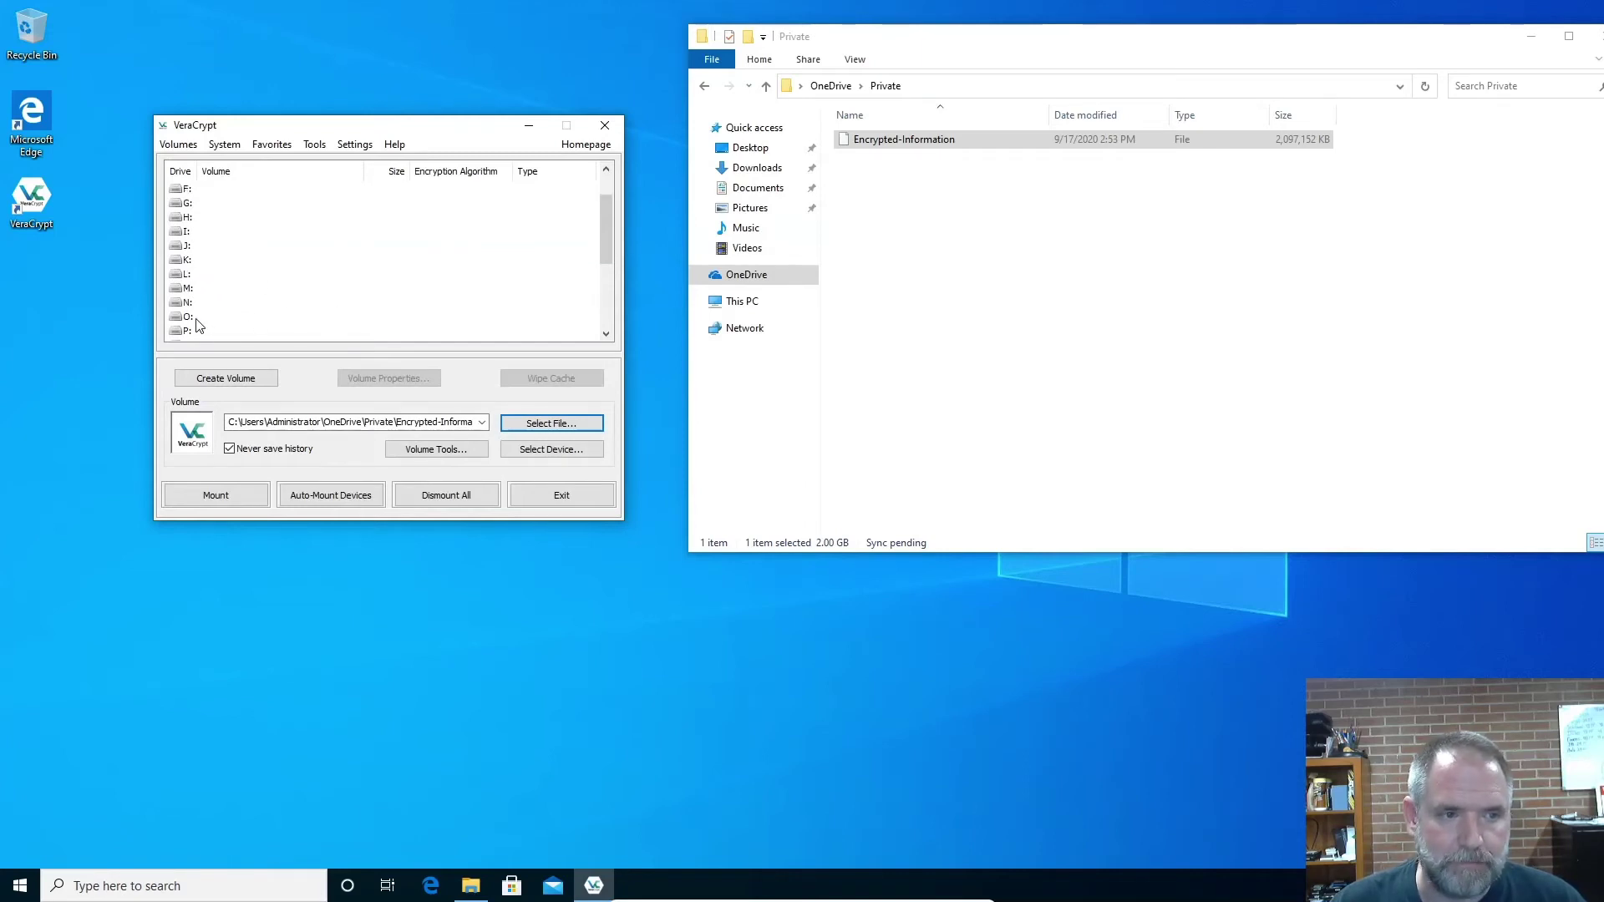
scroll(191, 323, "down", 3)
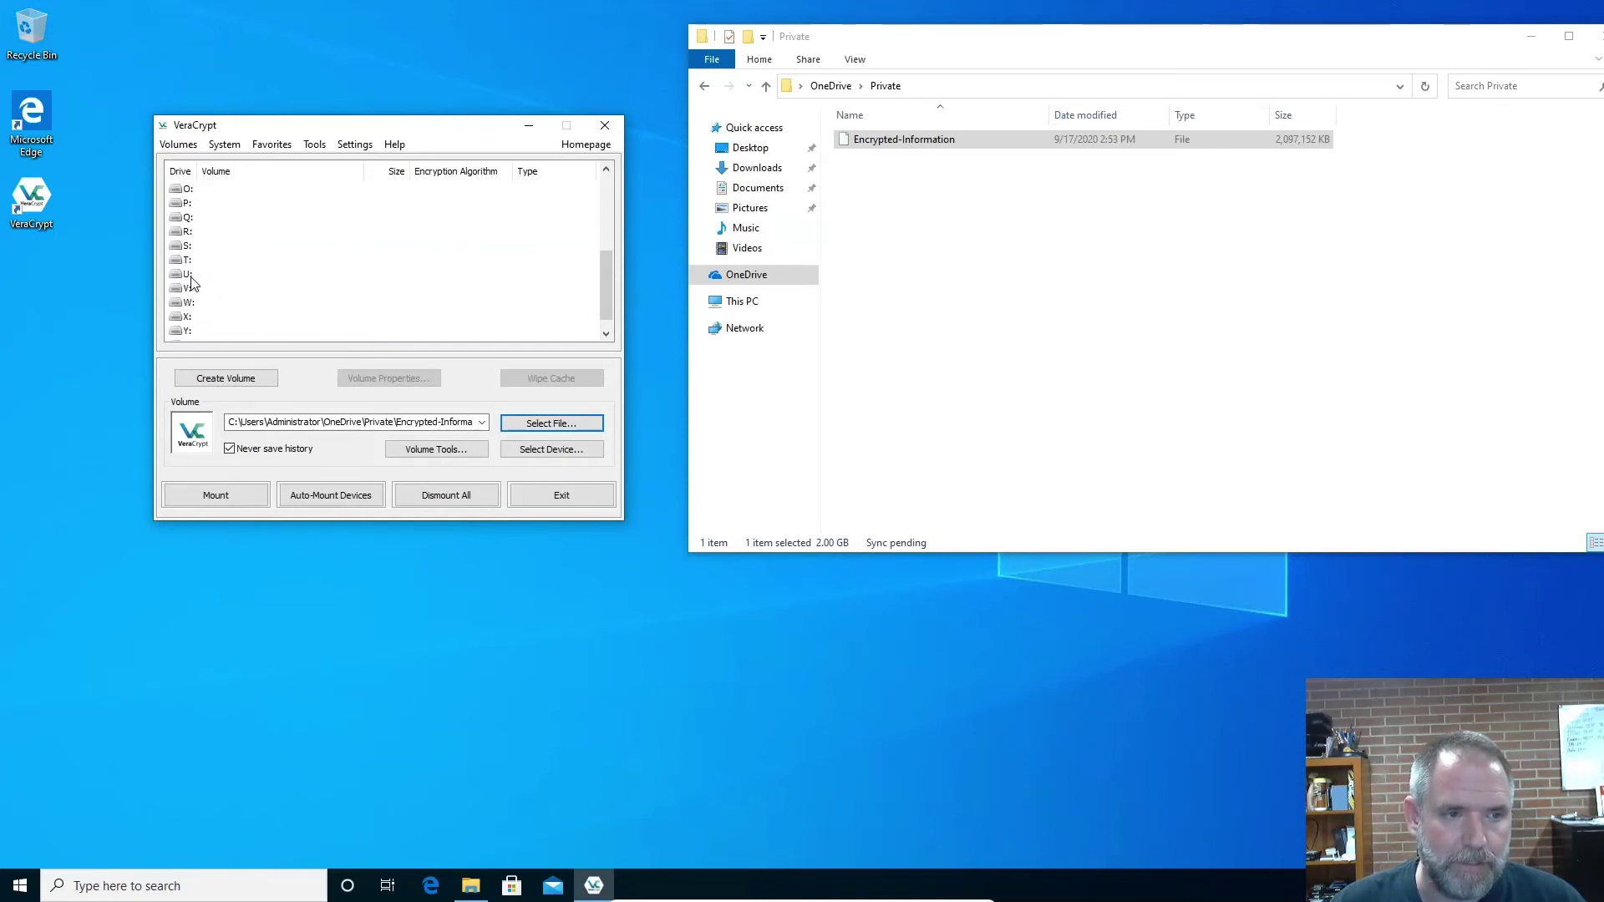
left_click(189, 245)
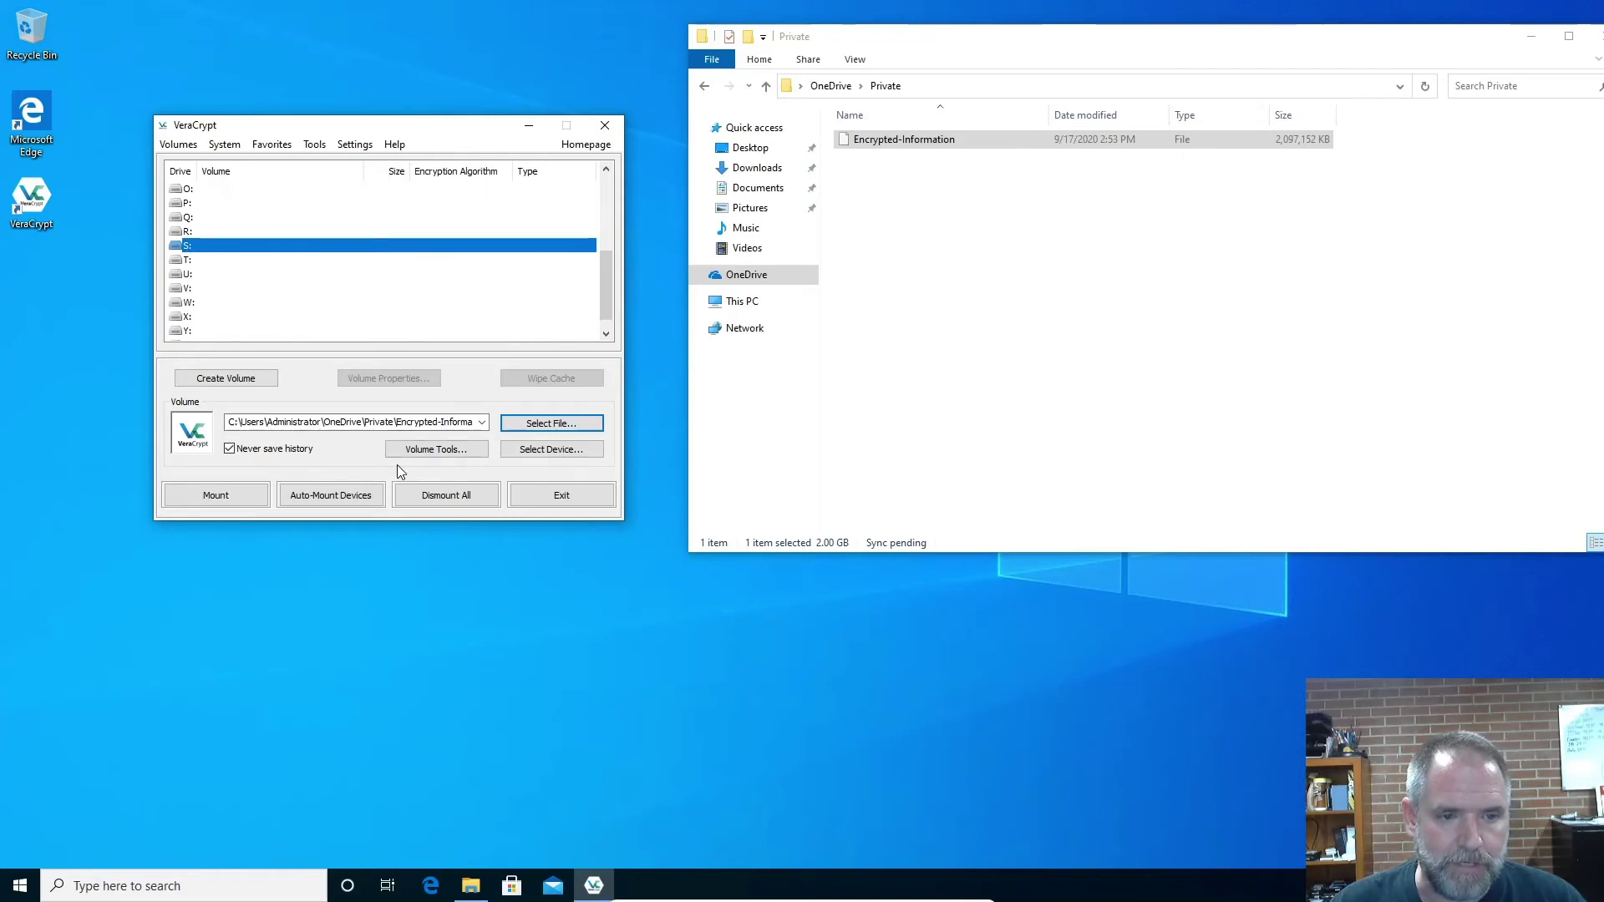
left_click(243, 494)
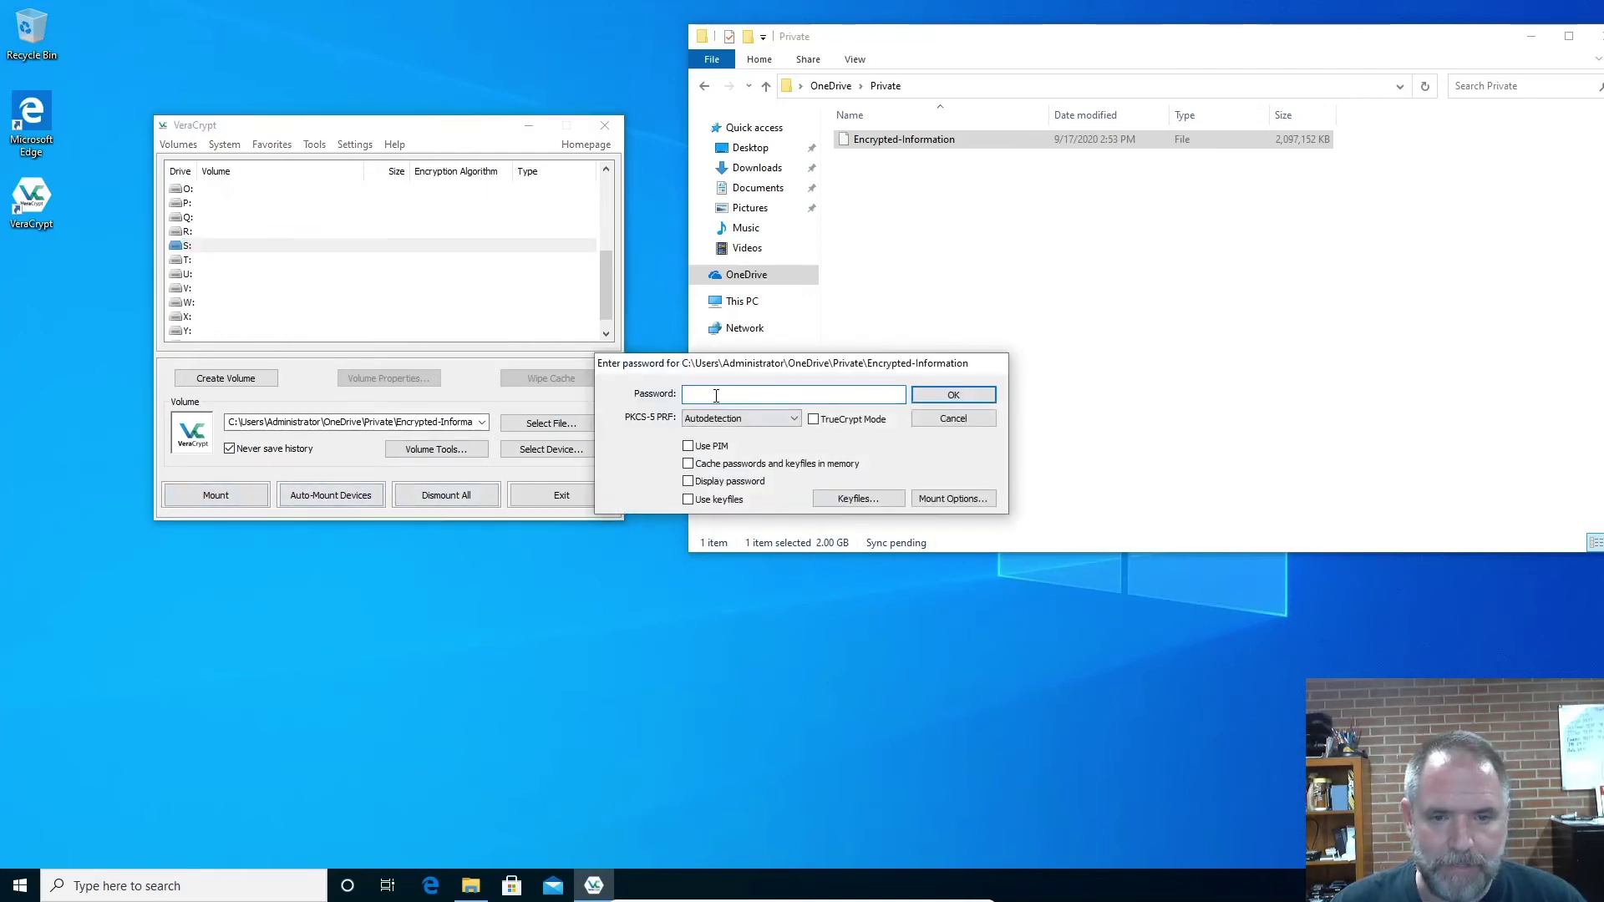
Enter the volume password to mount Encrypted-Information as the 2.0 GB drive S:
type("•")
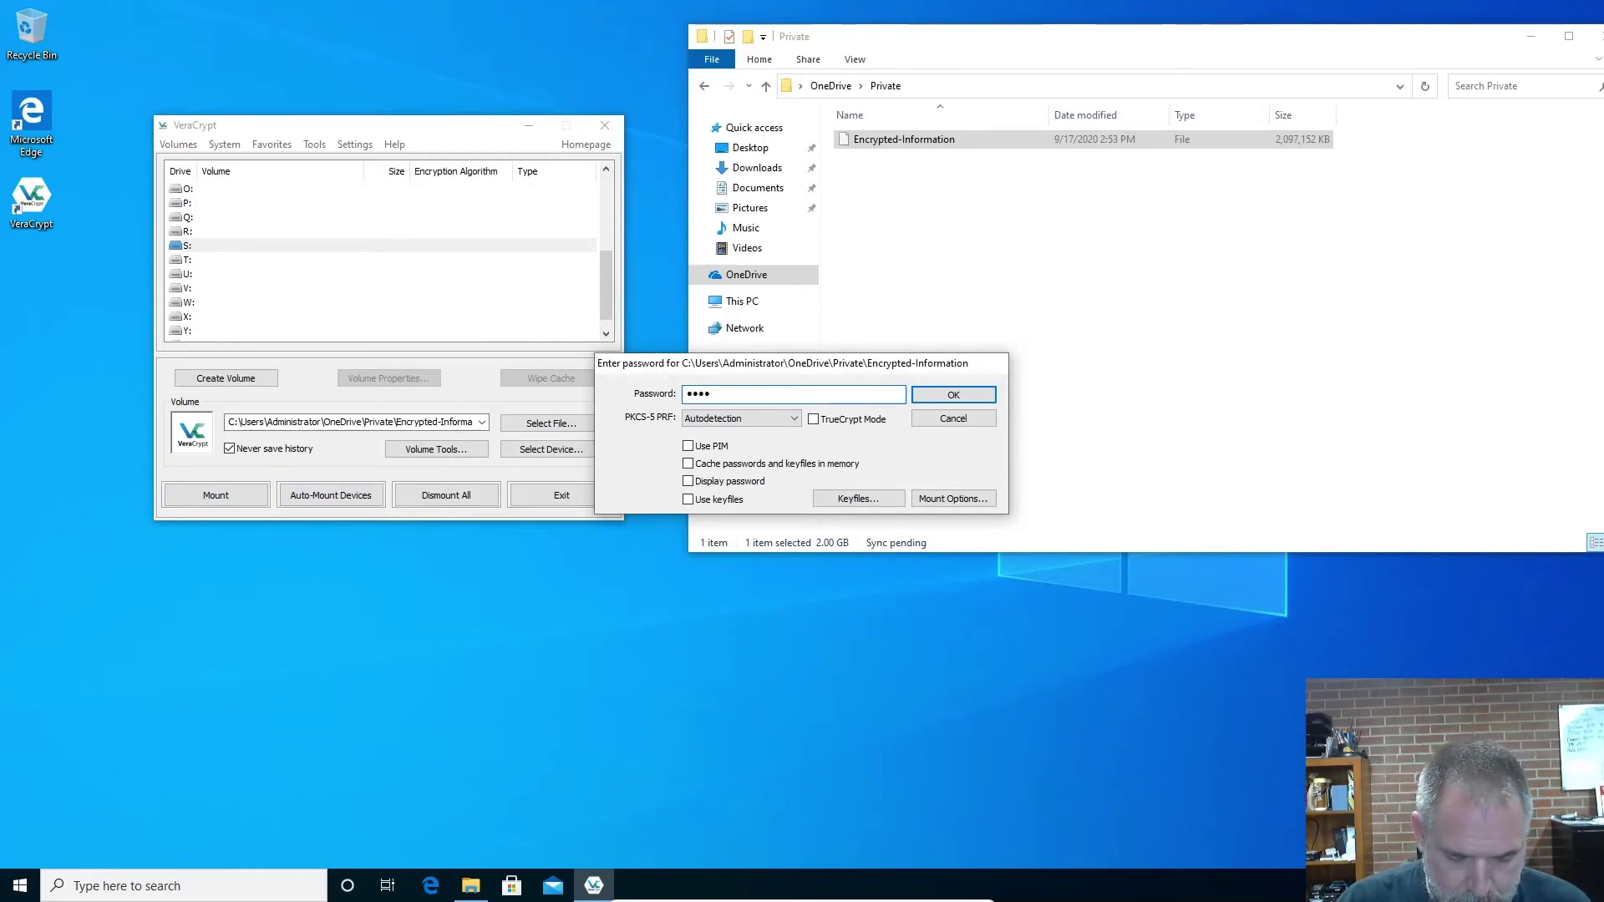
type("••••••••••")
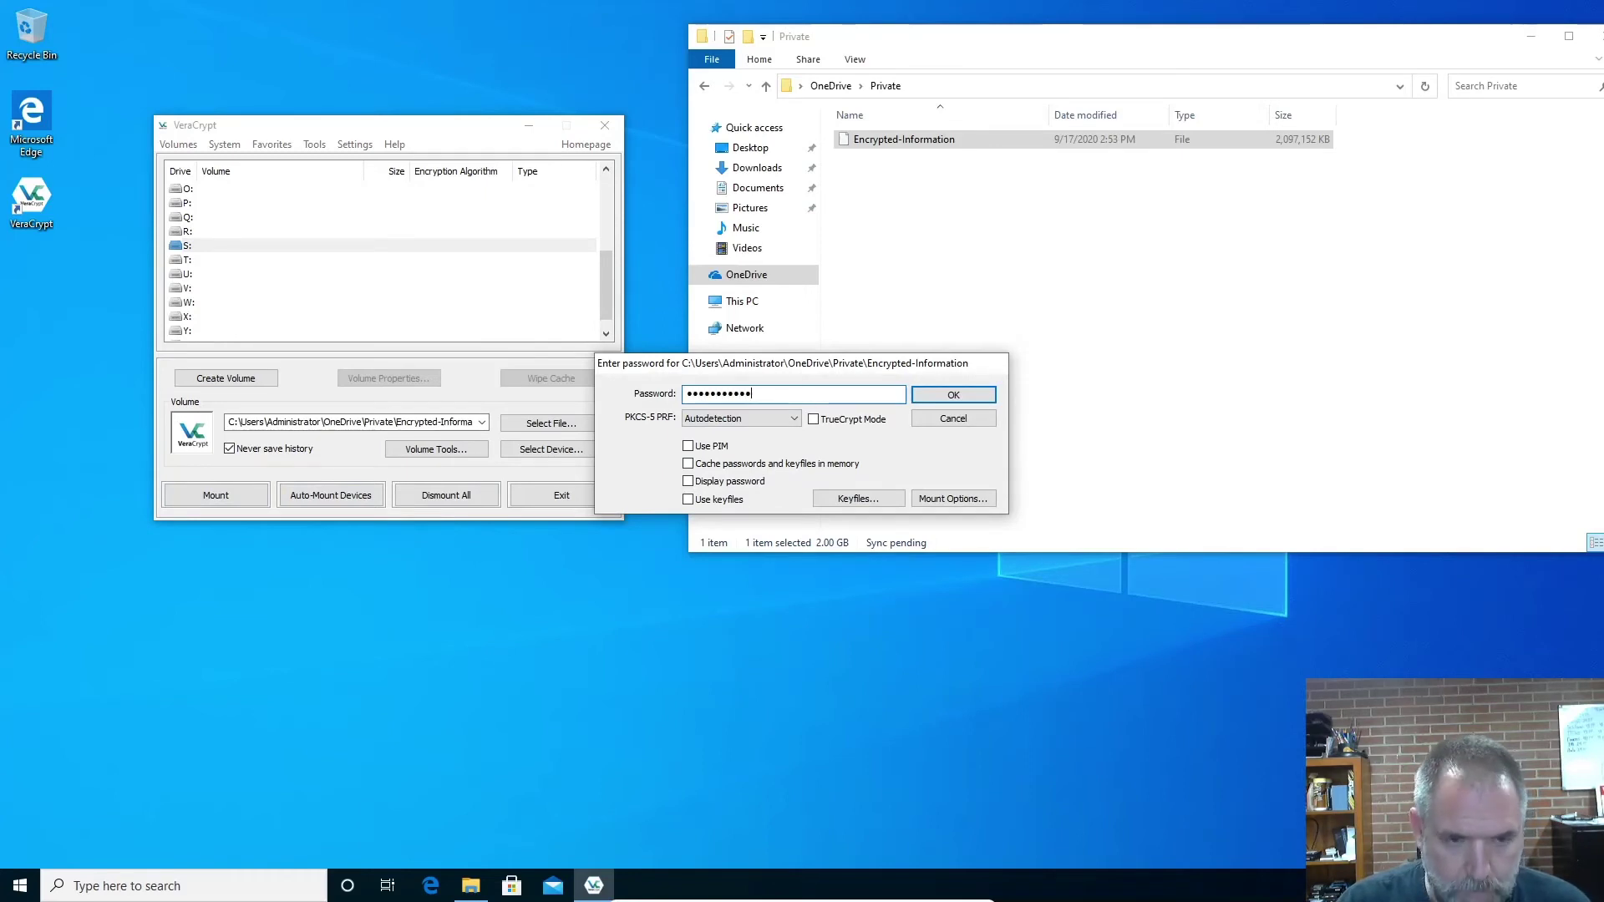
left_click(945, 396)
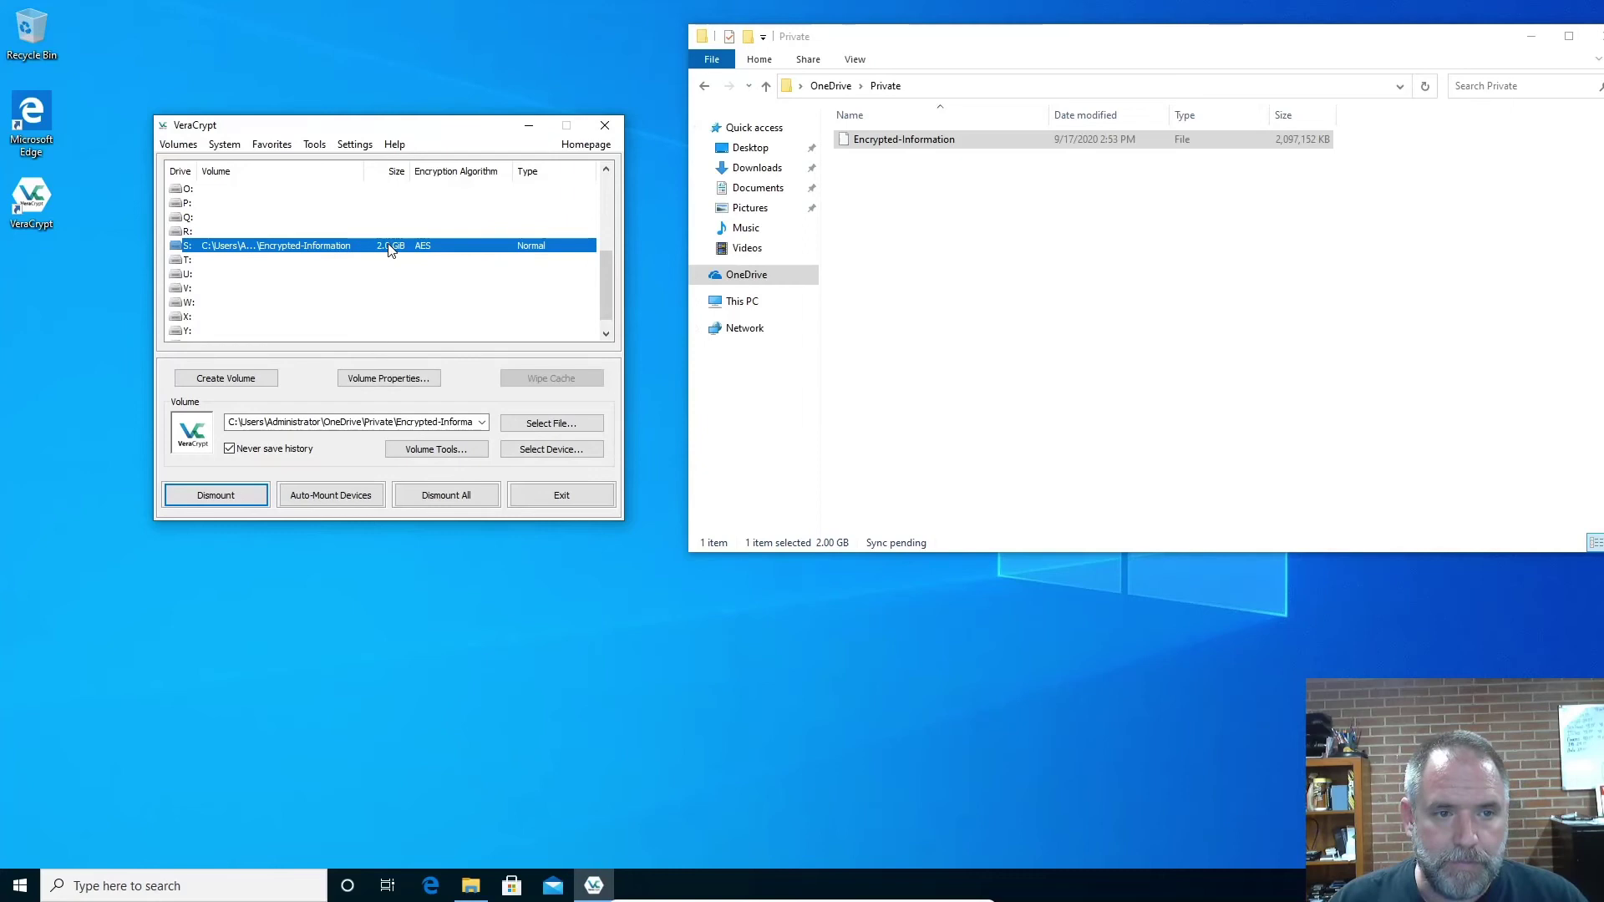
left_click_drag(378, 127, 319, 58)
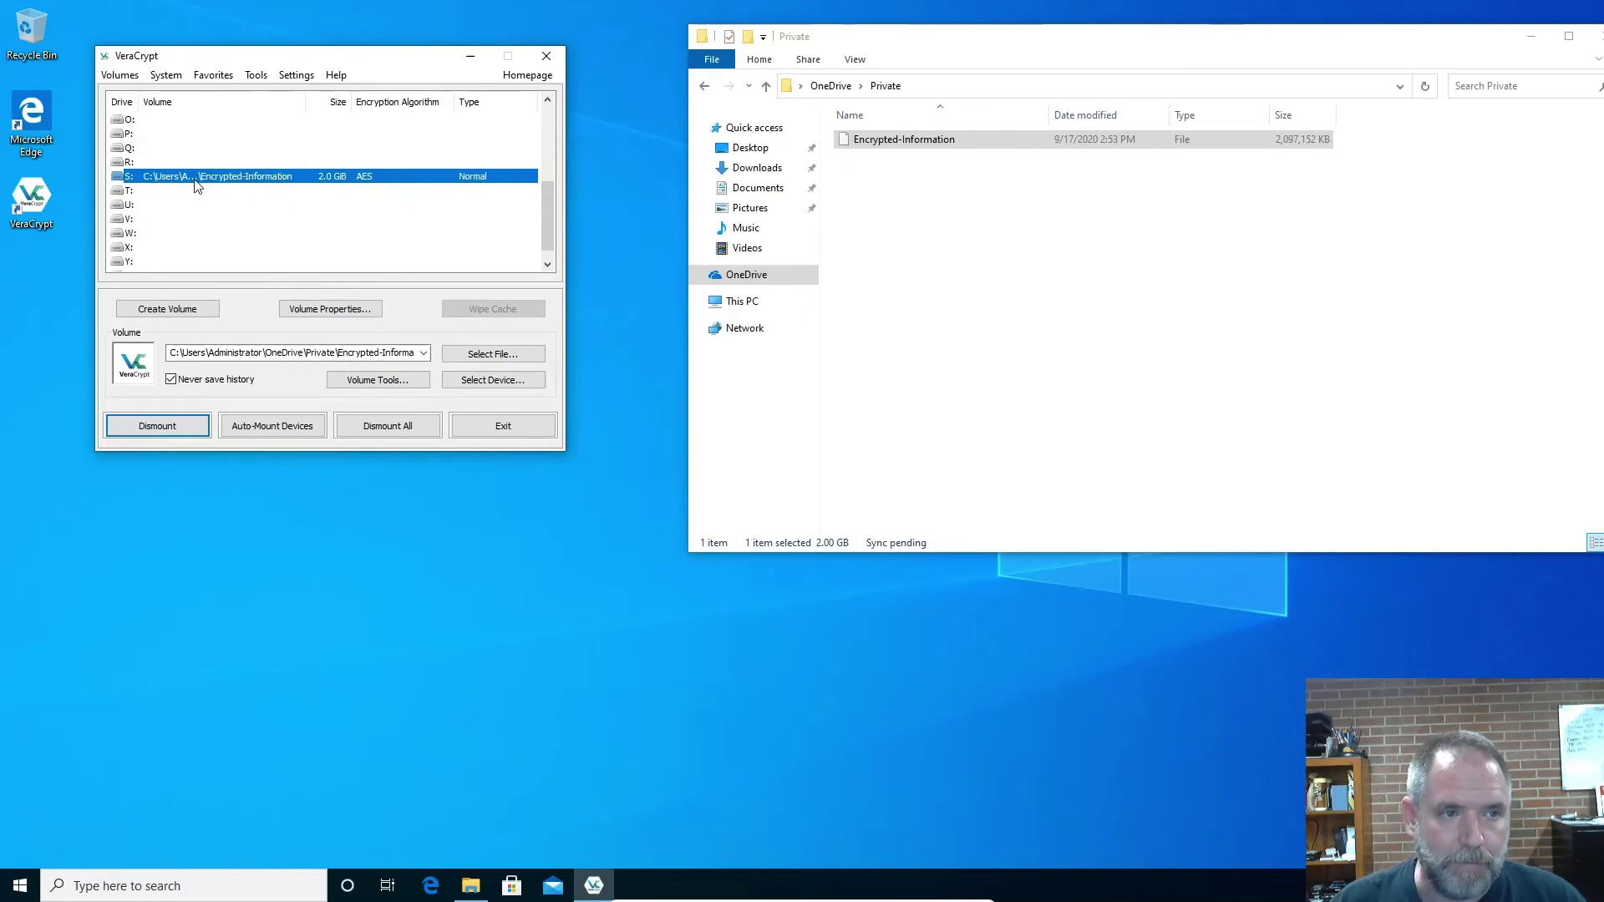
Open drive S: and copy the Microsoft Edge and VeraCrypt shortcuts onto it
left_click(699, 302)
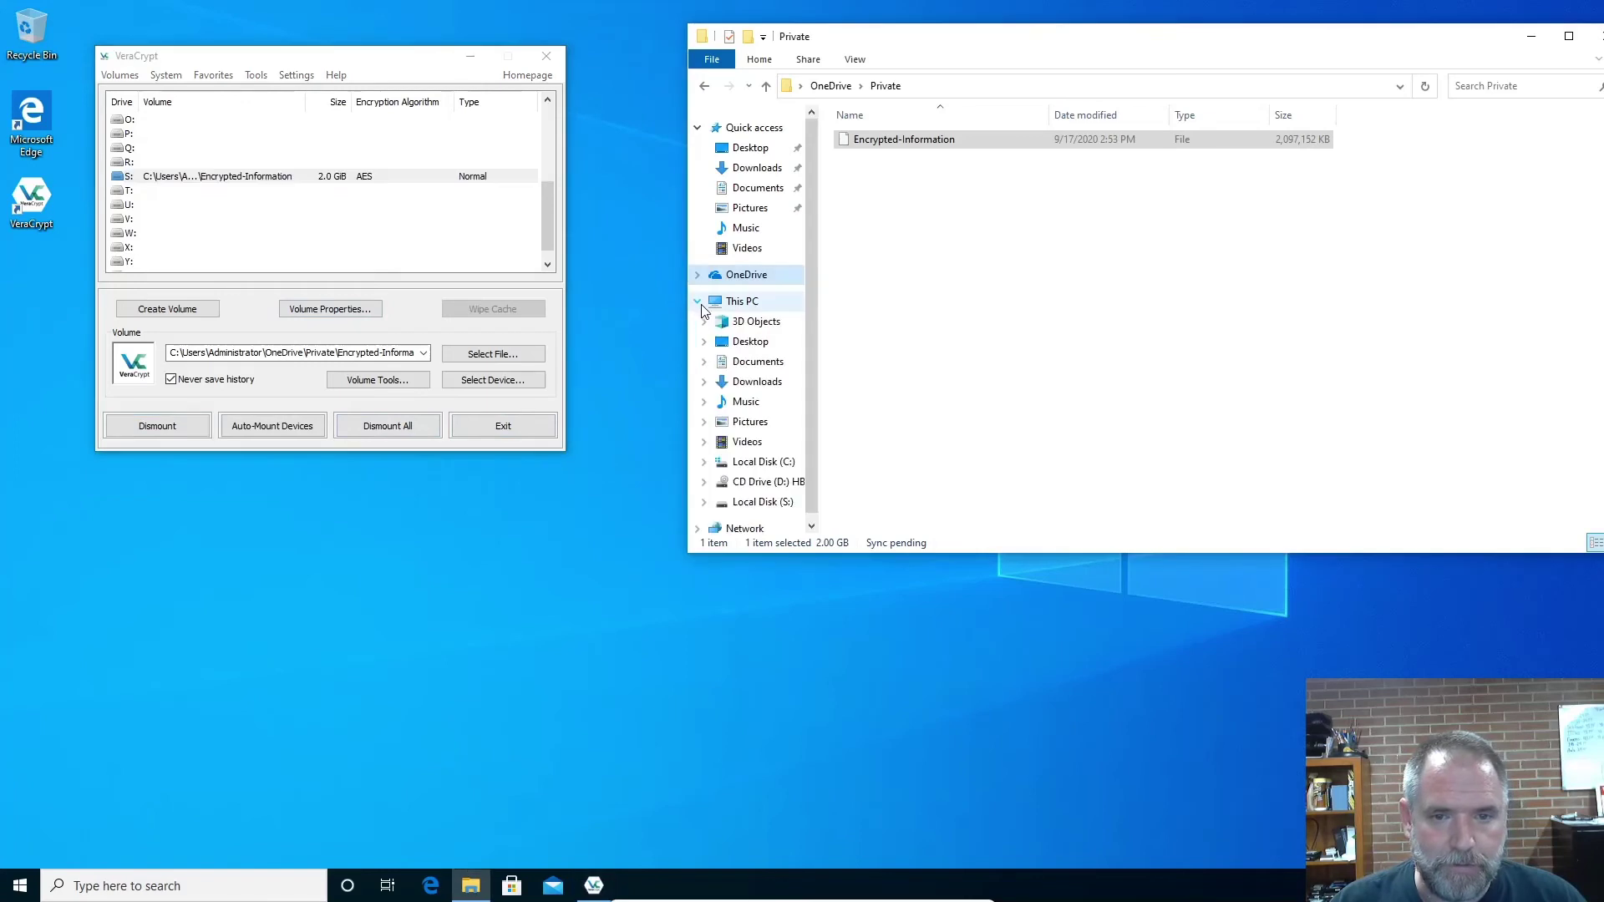
left_click(776, 503)
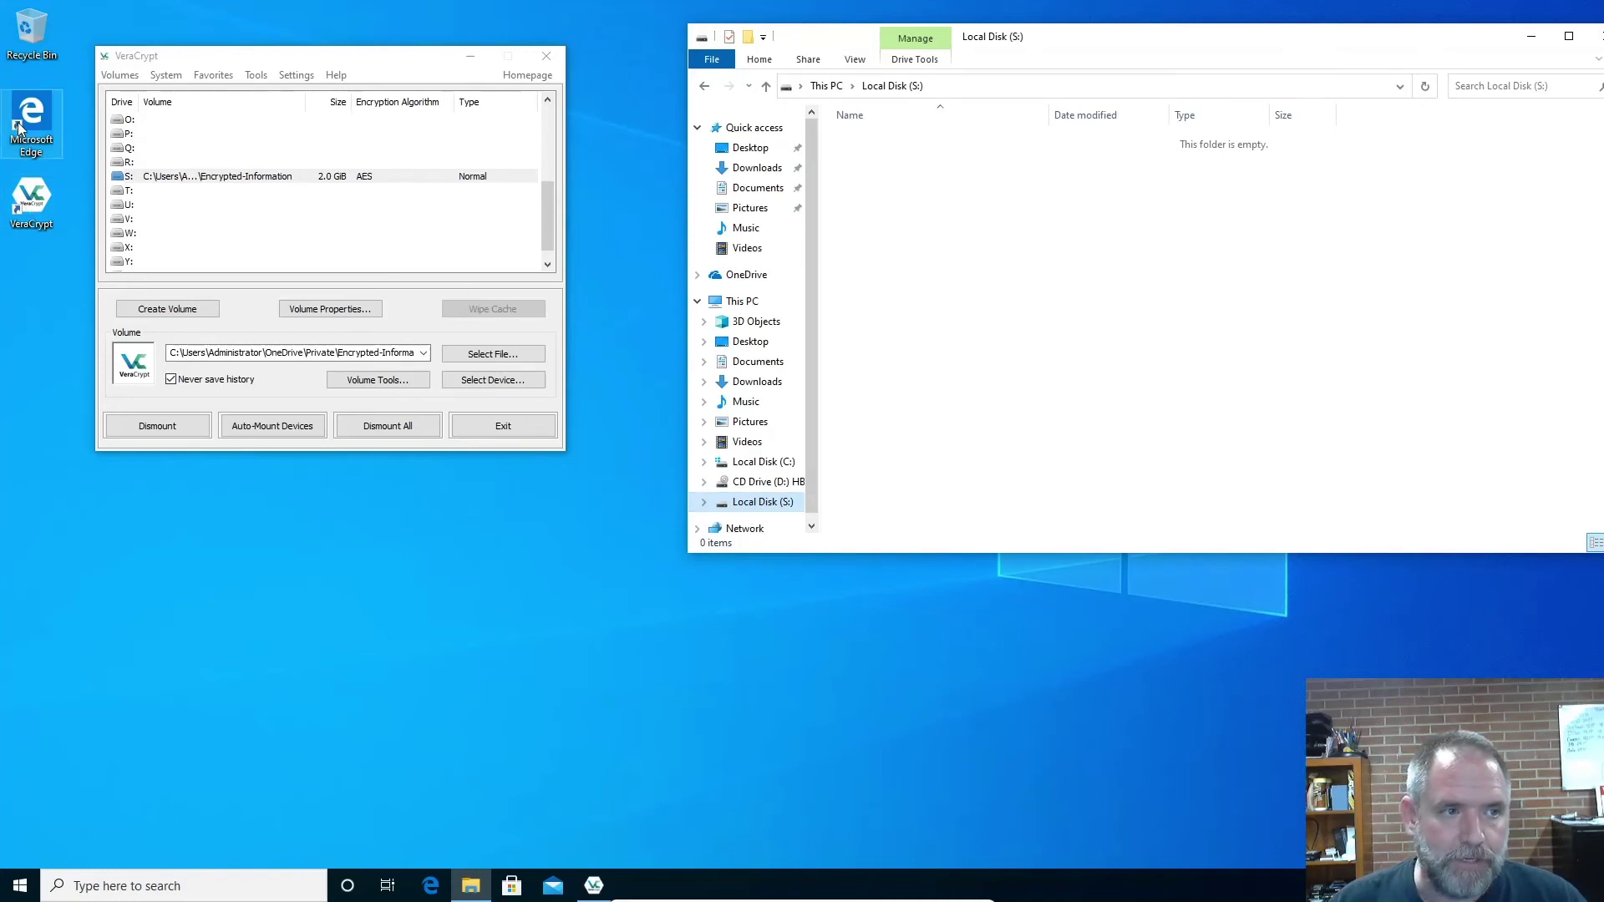
left_click_drag(17, 125, 1044, 268)
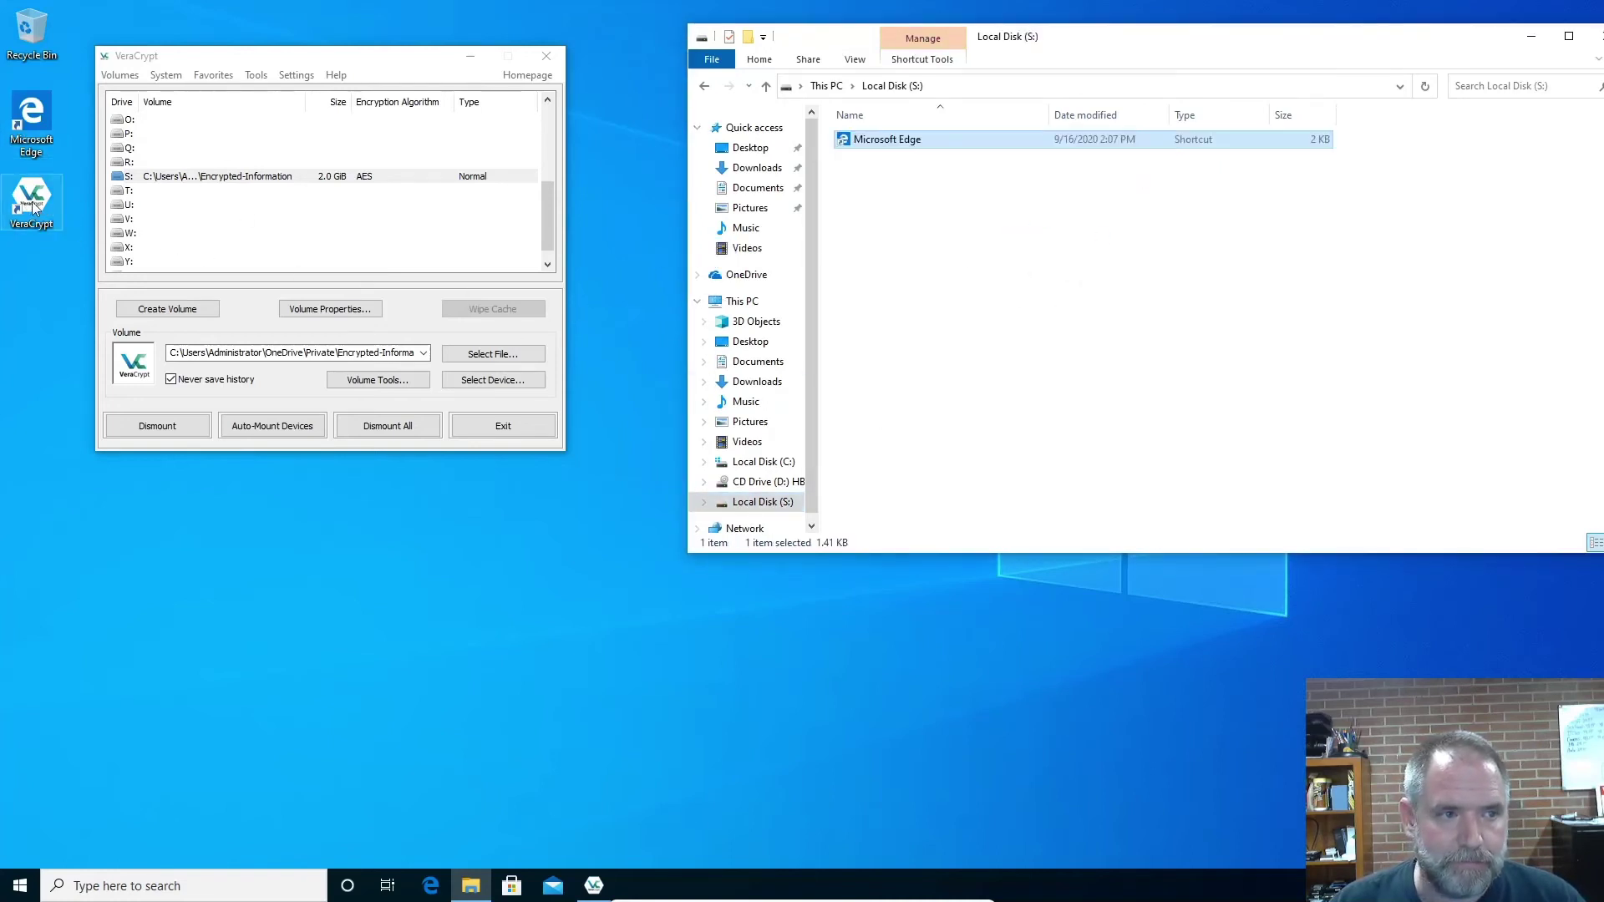
left_click_drag(34, 208, 1140, 248)
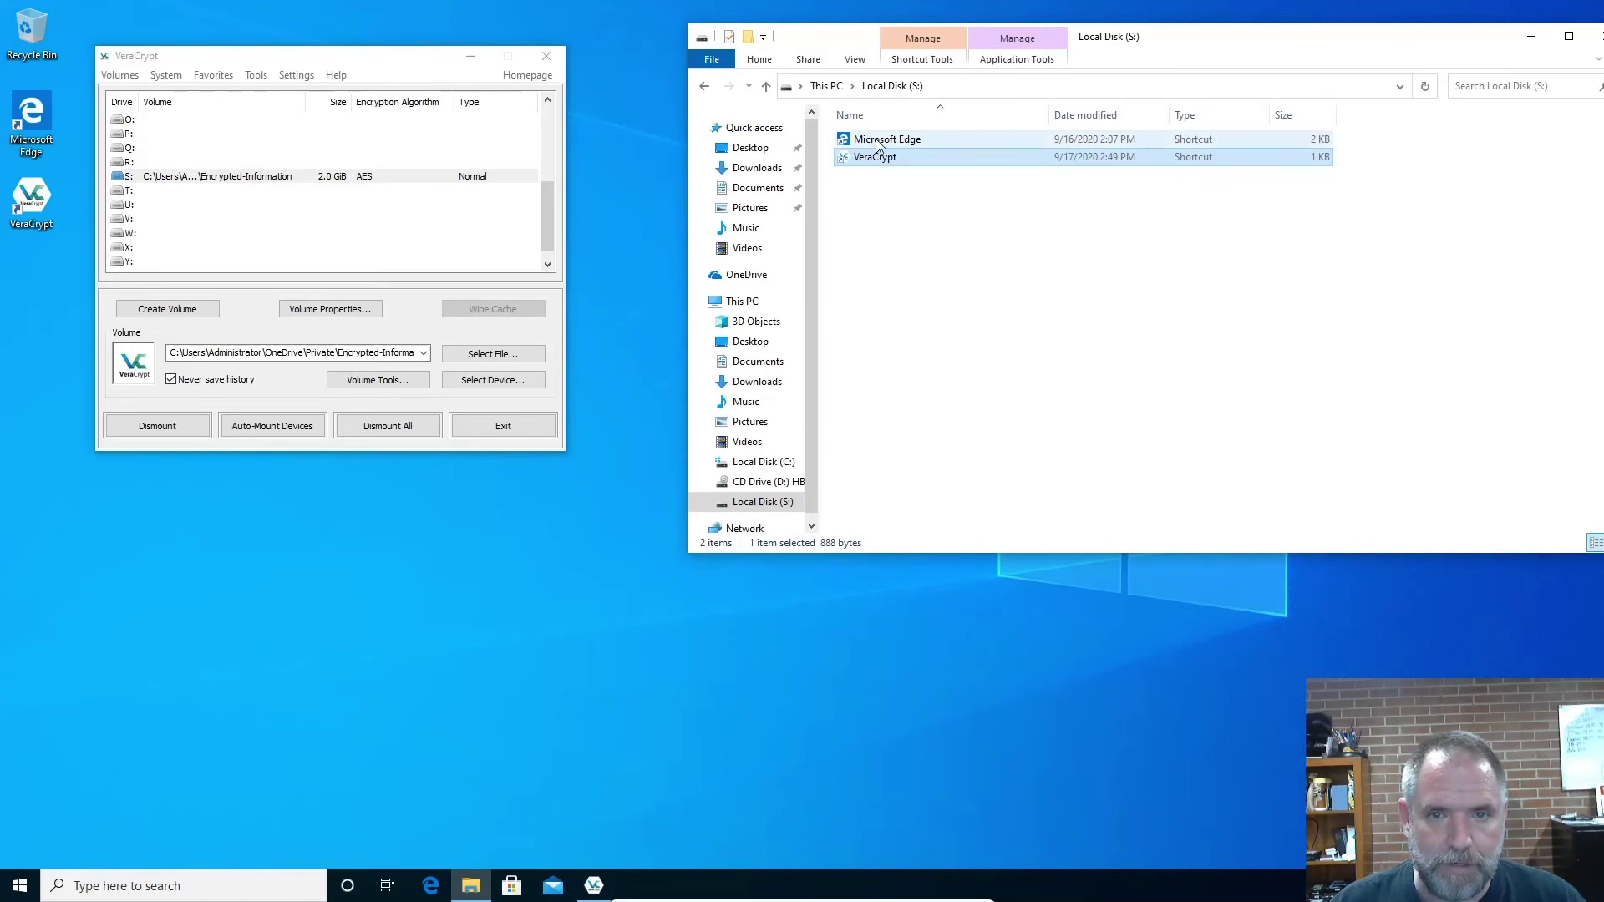
Create a new text document on drive S: named 'Secret stuff'
right_click(960, 315)
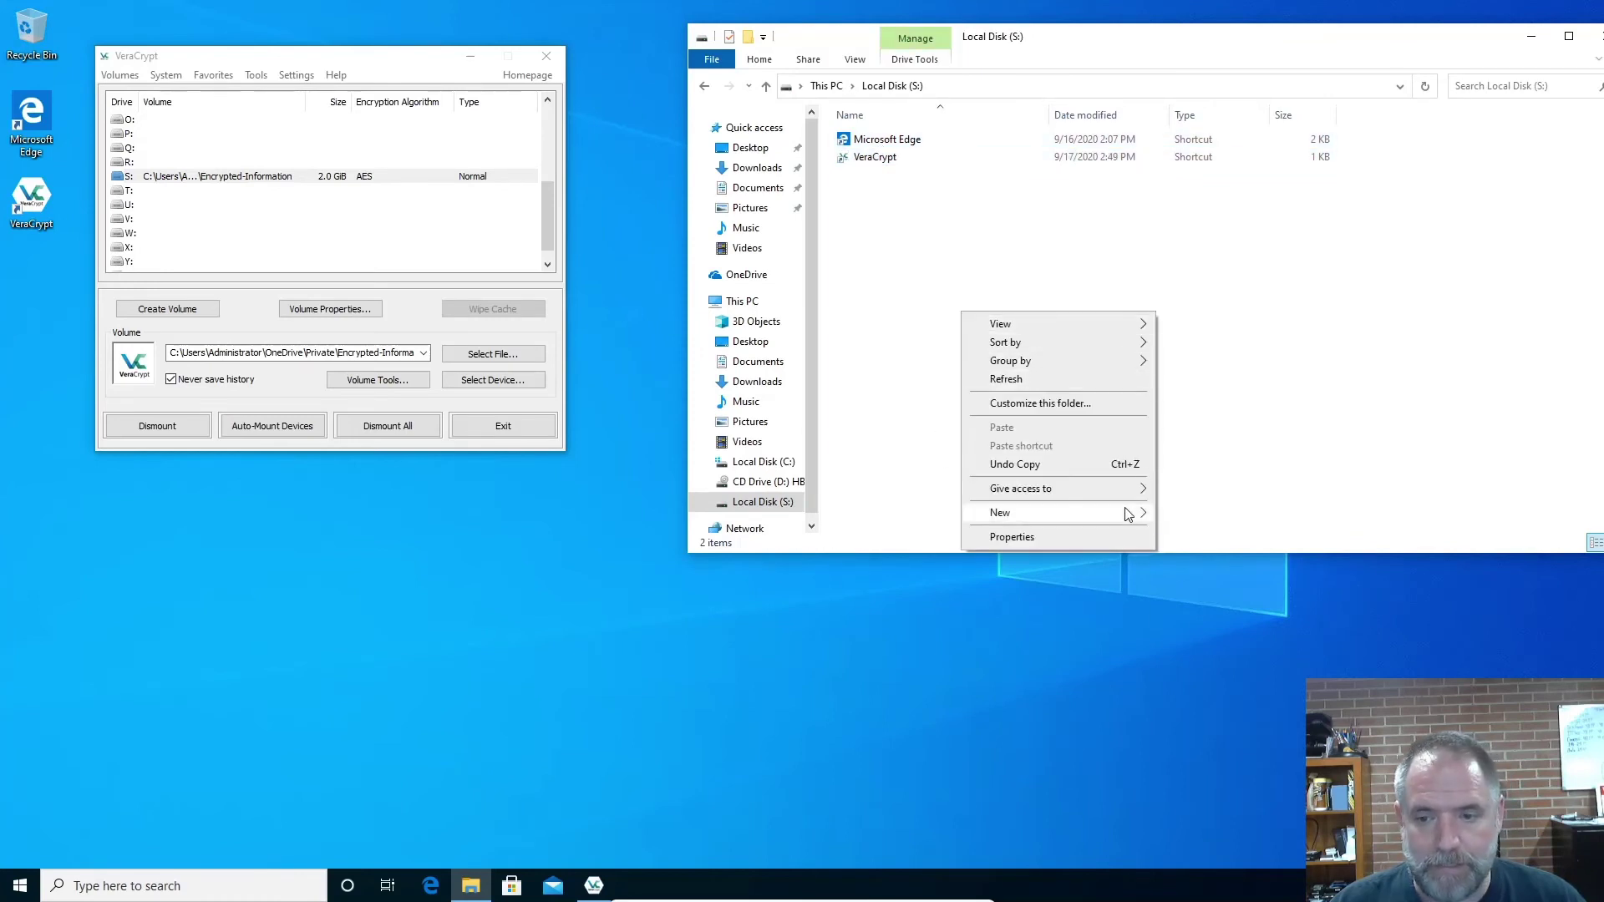
mouse_move(1128, 515)
left_click(1203, 593)
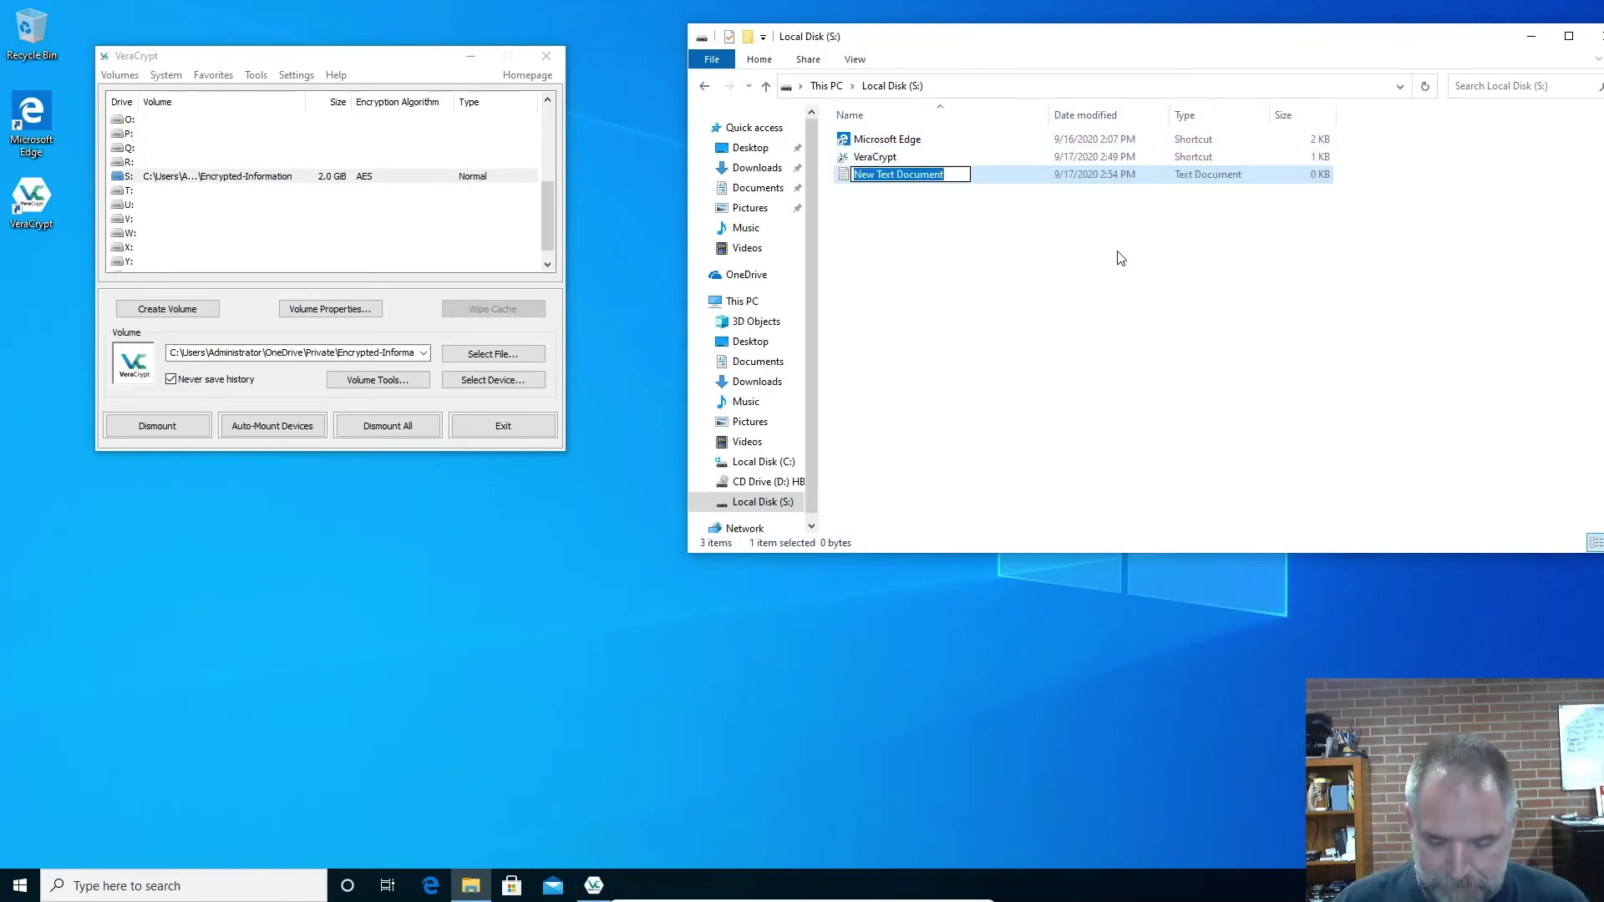
type("Secret ")
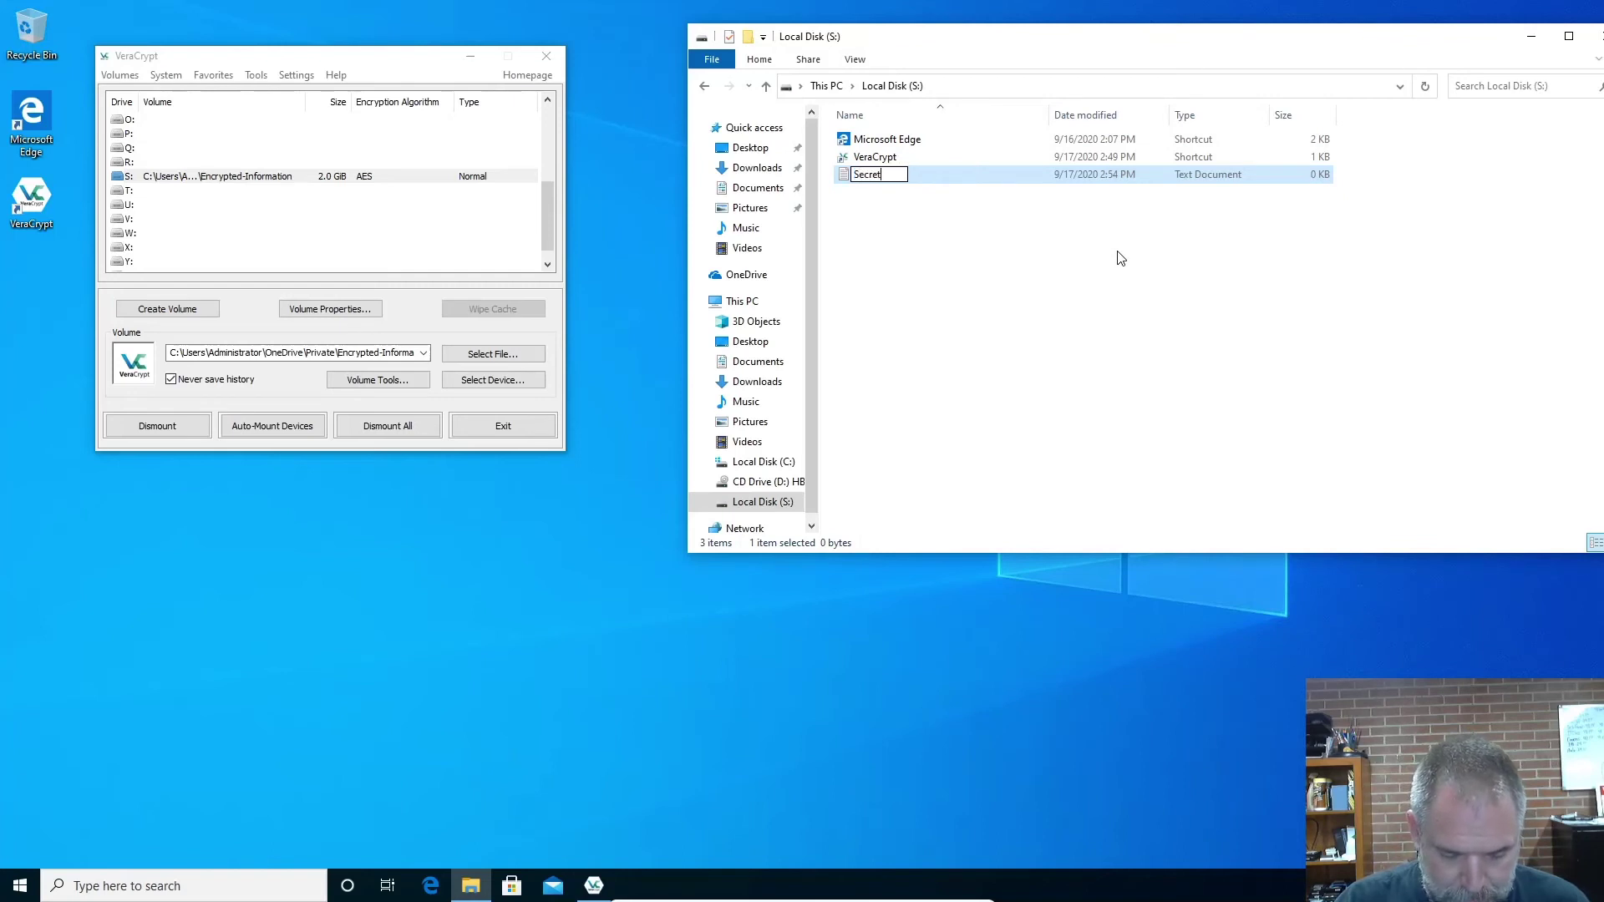
type("stuff")
key("Return")
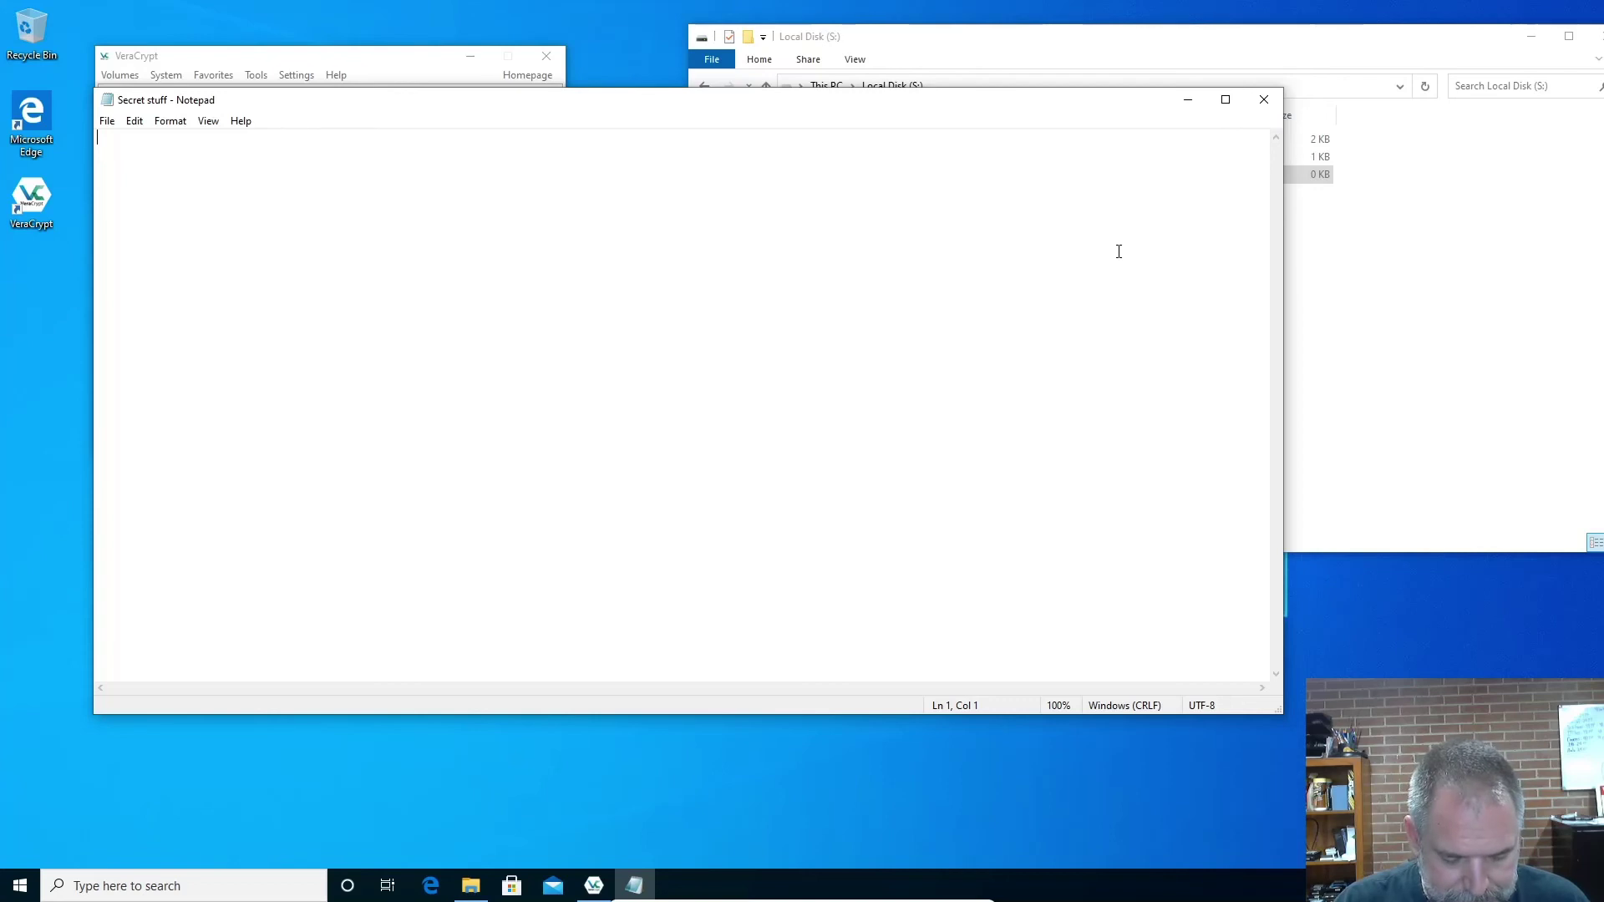
Write 'Really secret stuff to sync to the cloud' in Secret stuff, save, and close Notepad
type("Really")
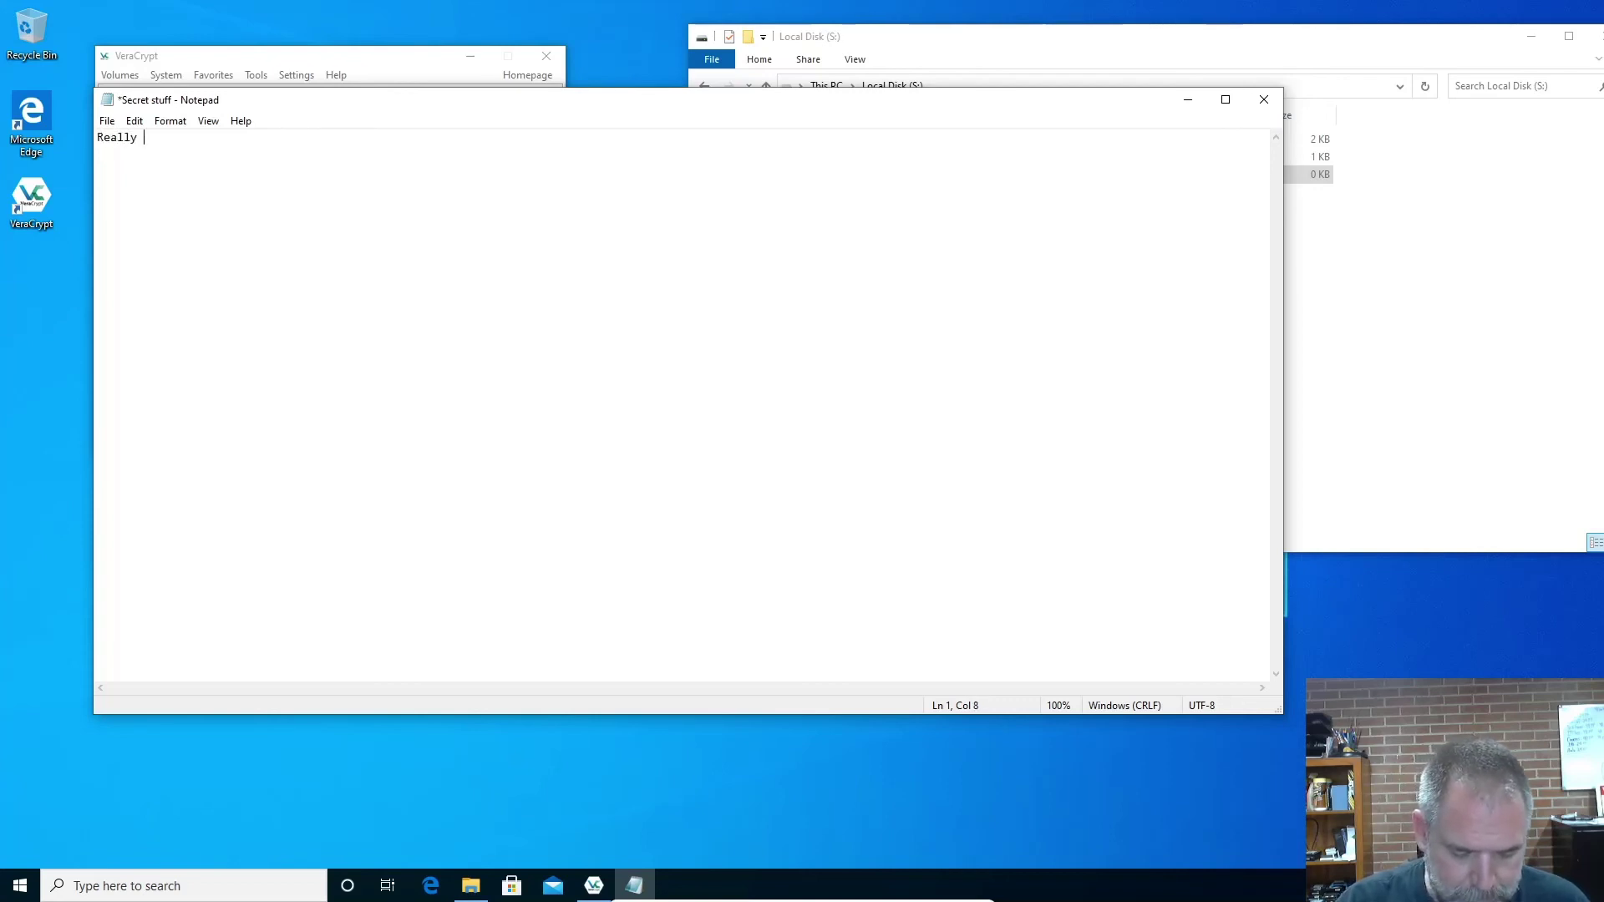
type(" secret stuf")
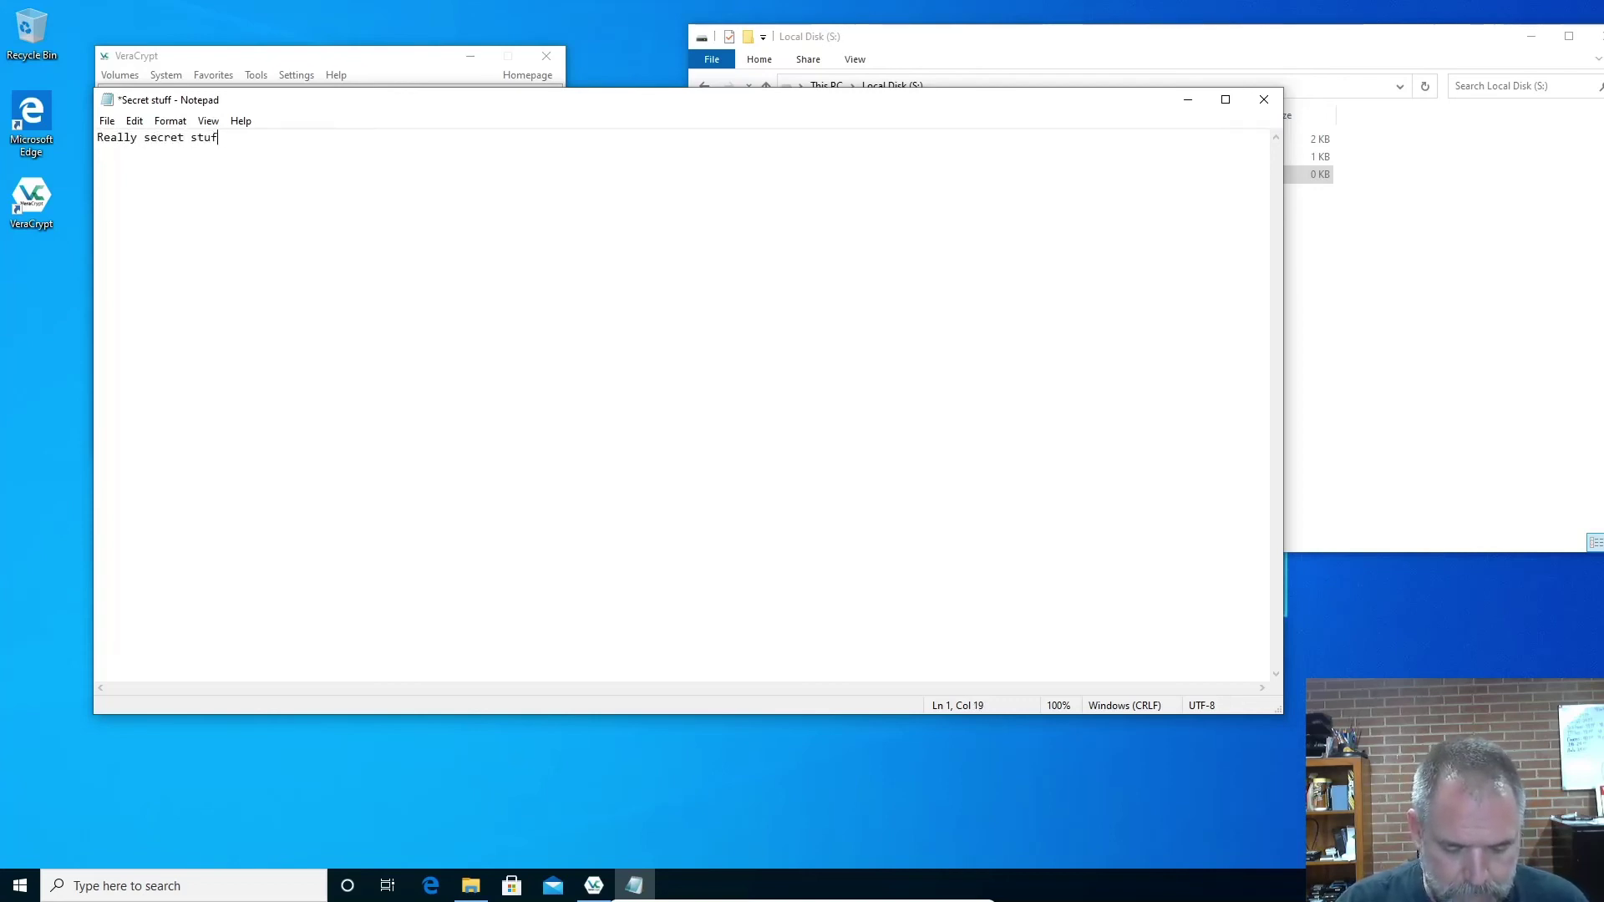
type("f to syn")
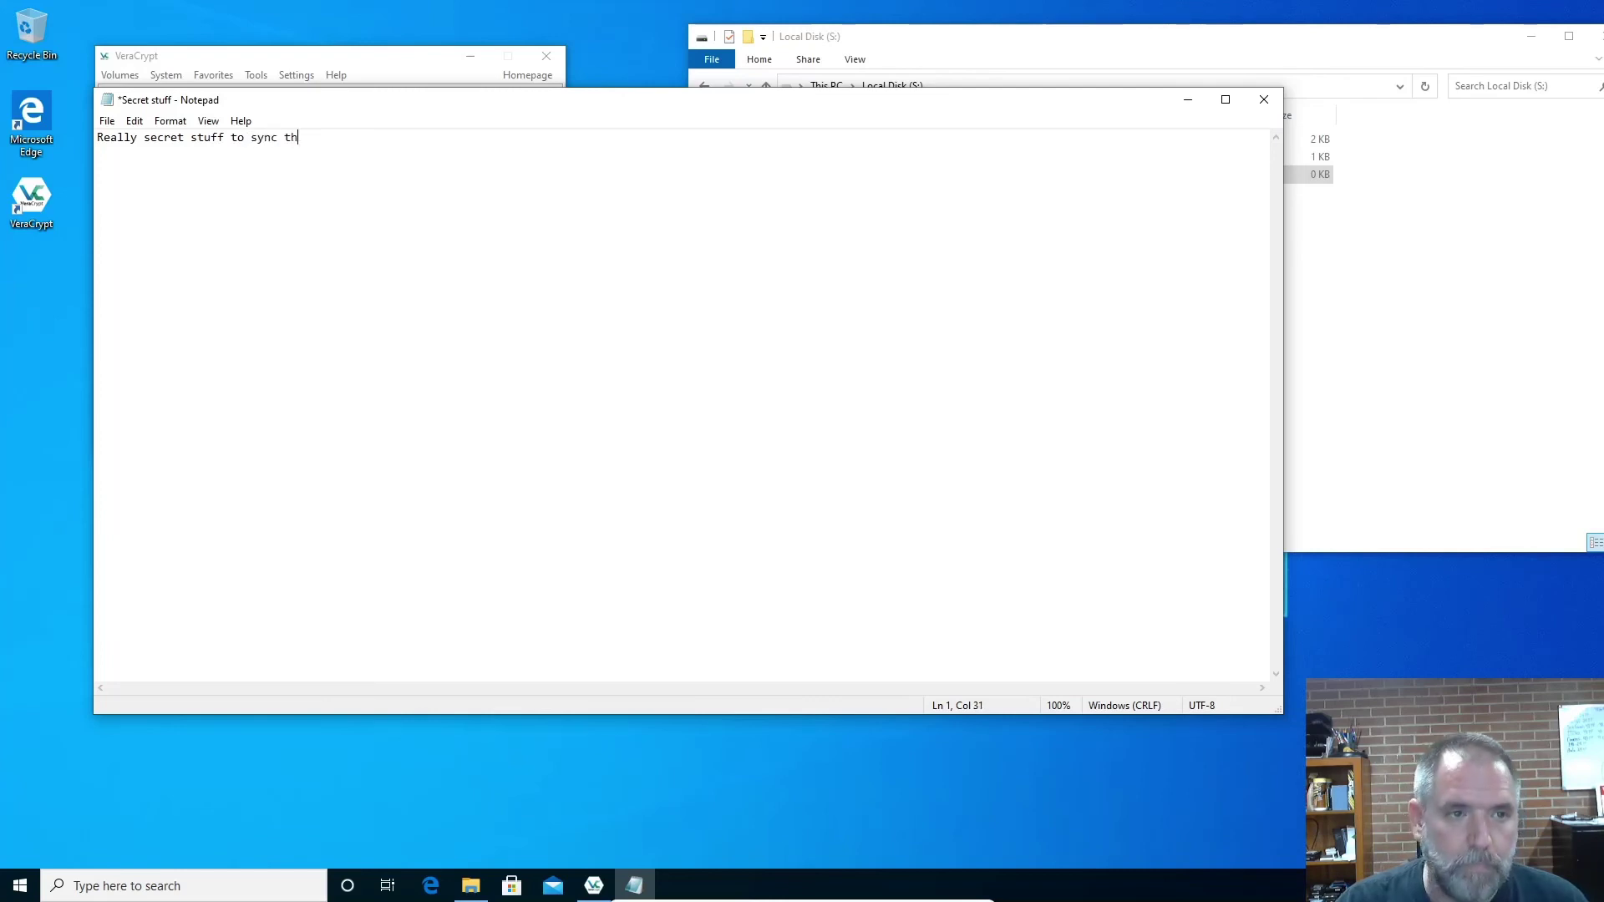
type("c t")
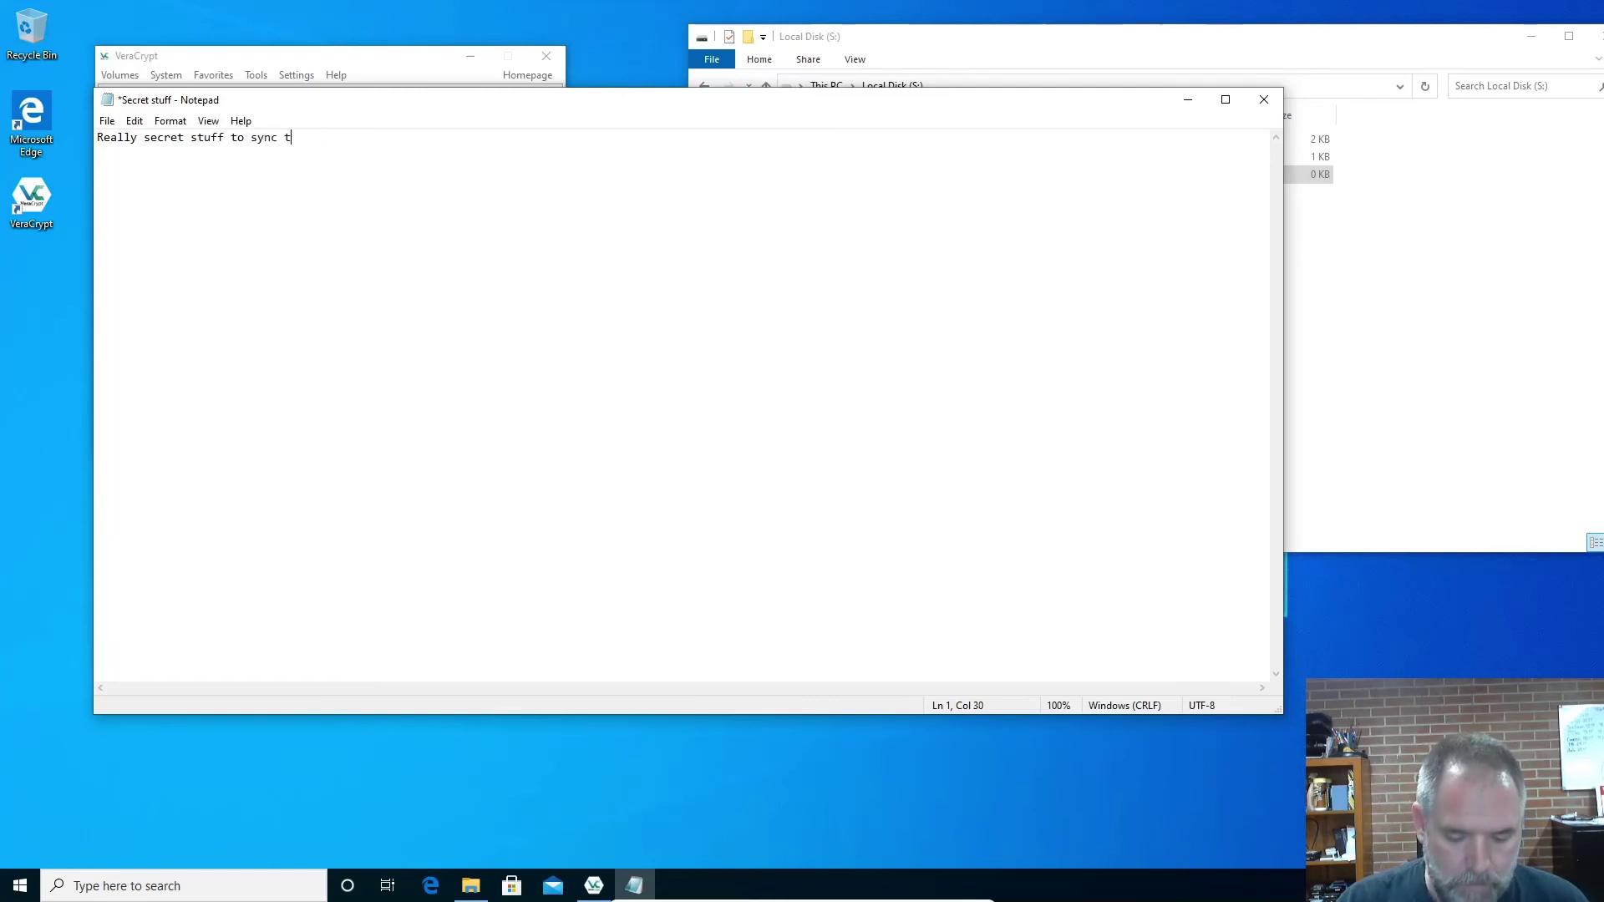
type("o the cloud")
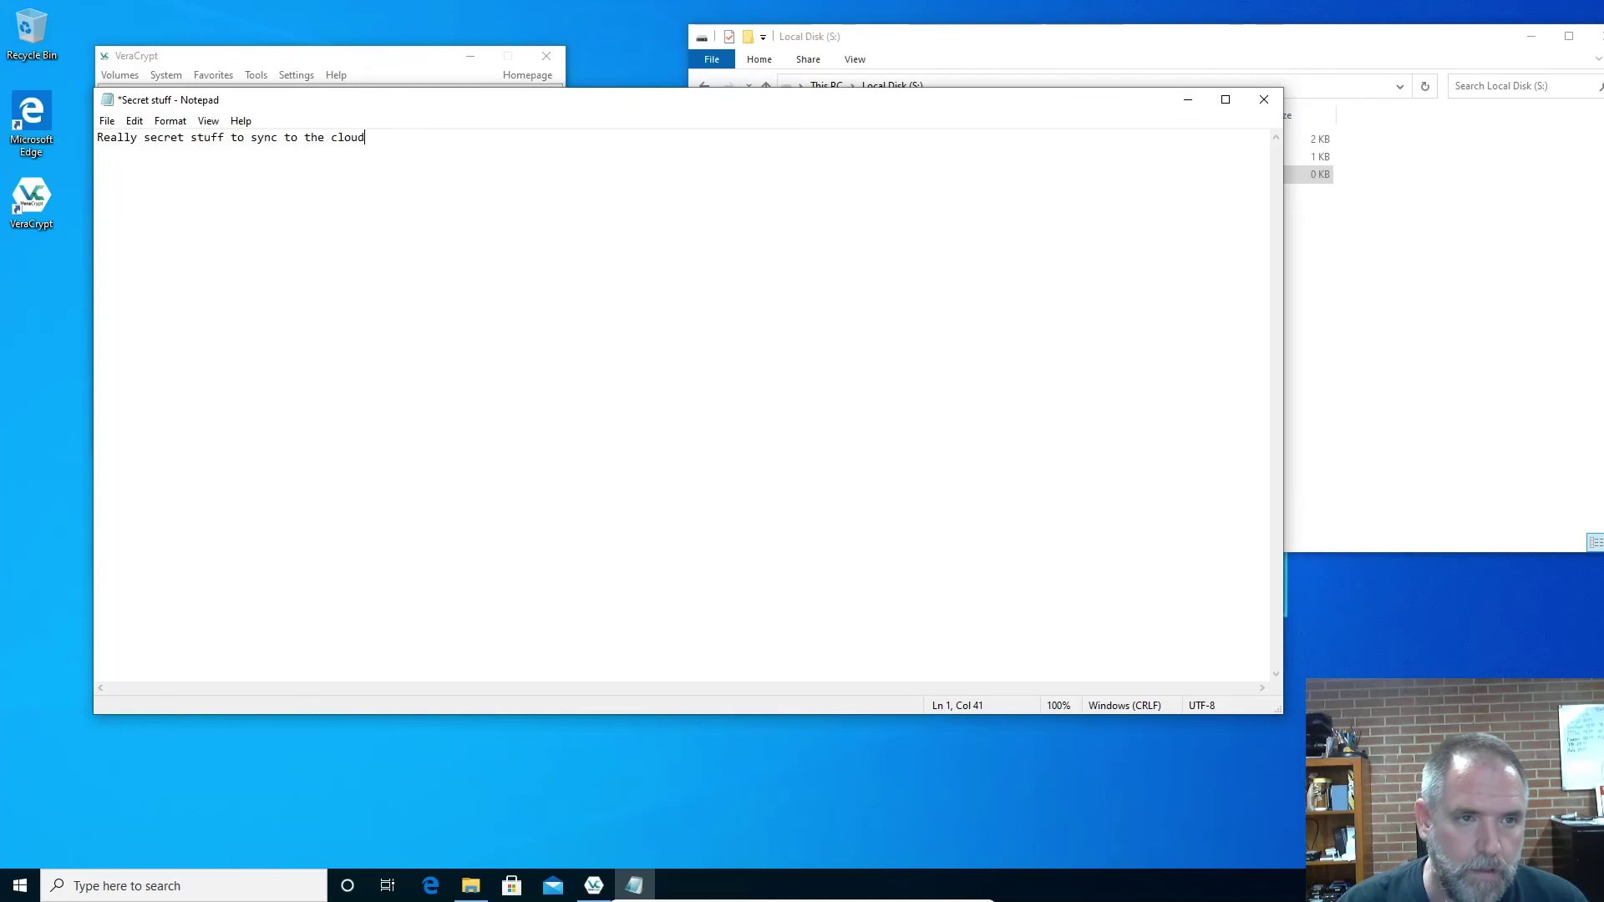
key("ctrl+s")
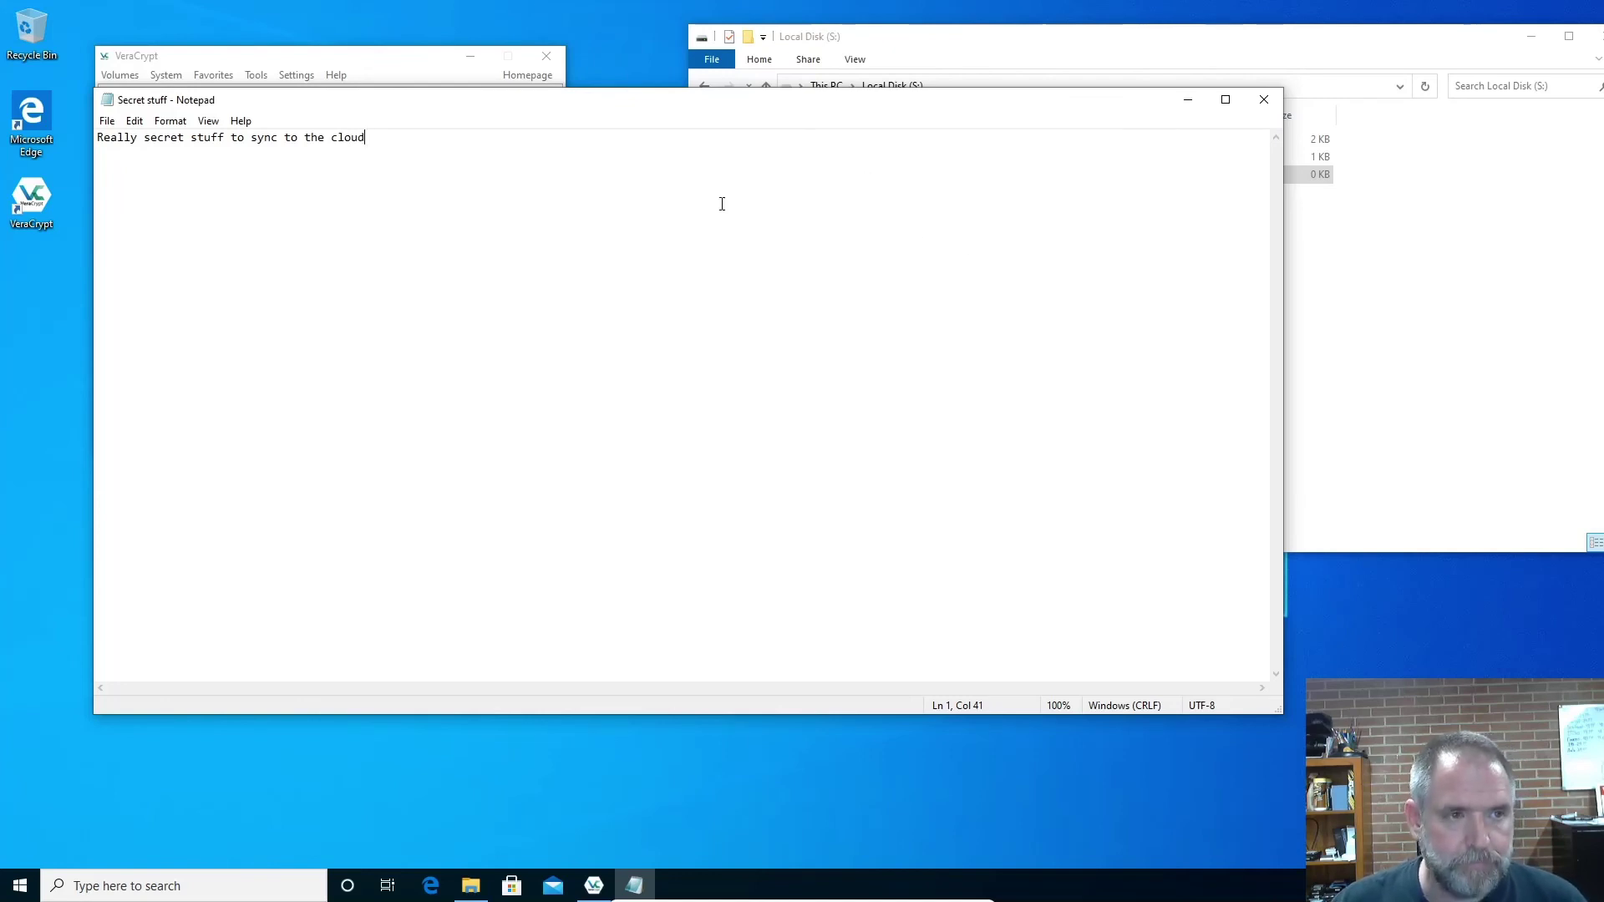
left_click(1265, 102)
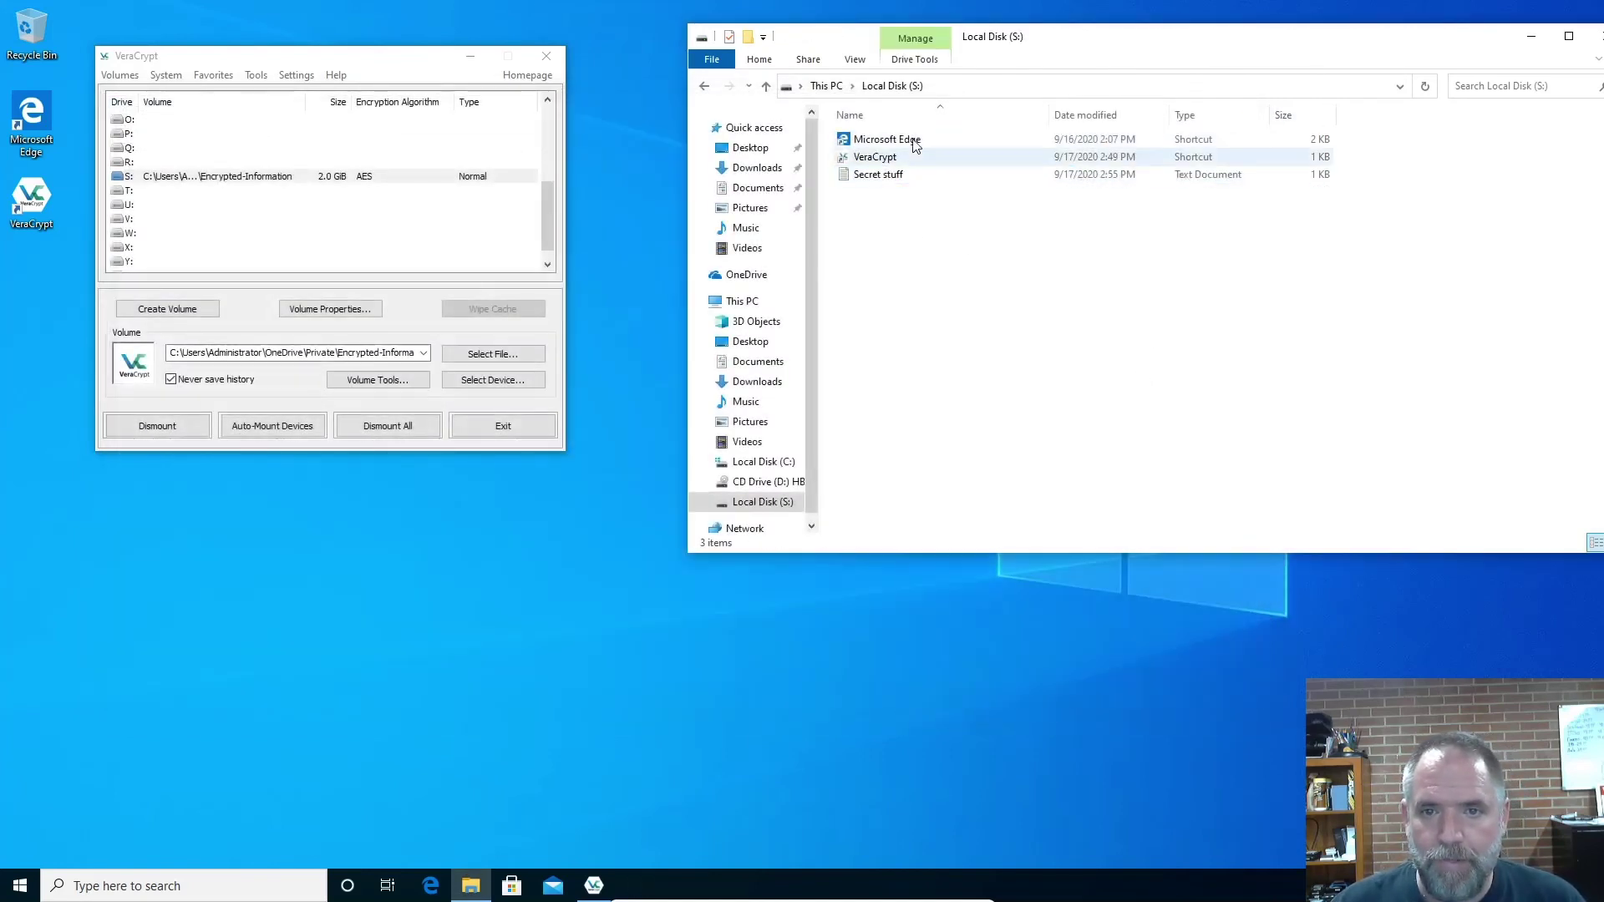
Refresh Explorer, switch to This PC, and dismount the volume on drive S: in VeraCrypt
left_click(883, 89)
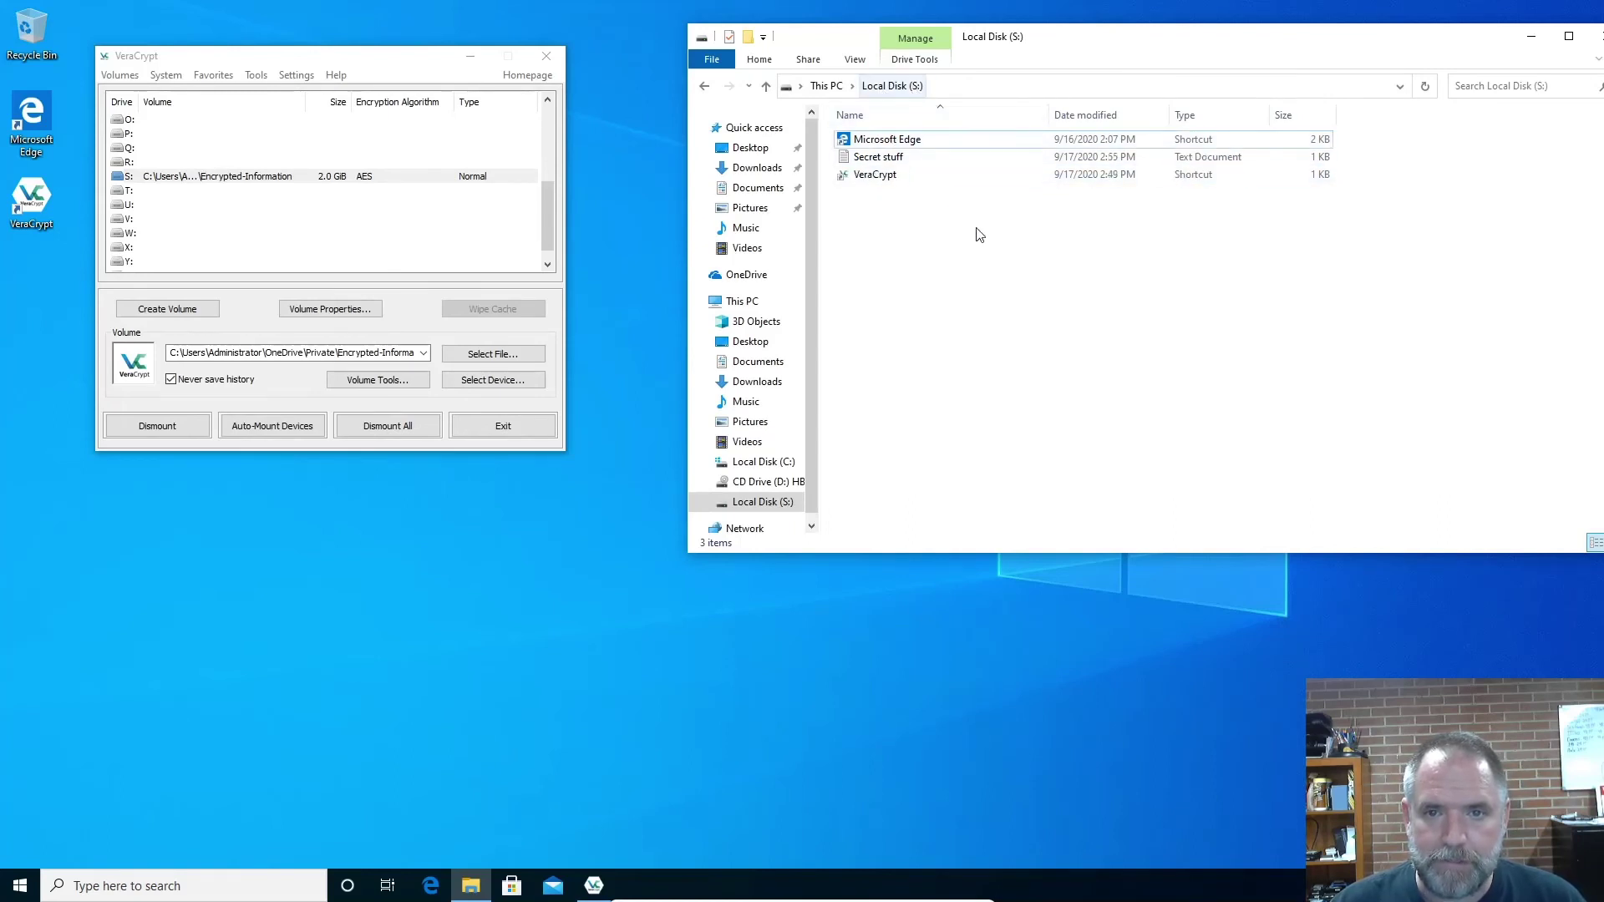
left_click(835, 87)
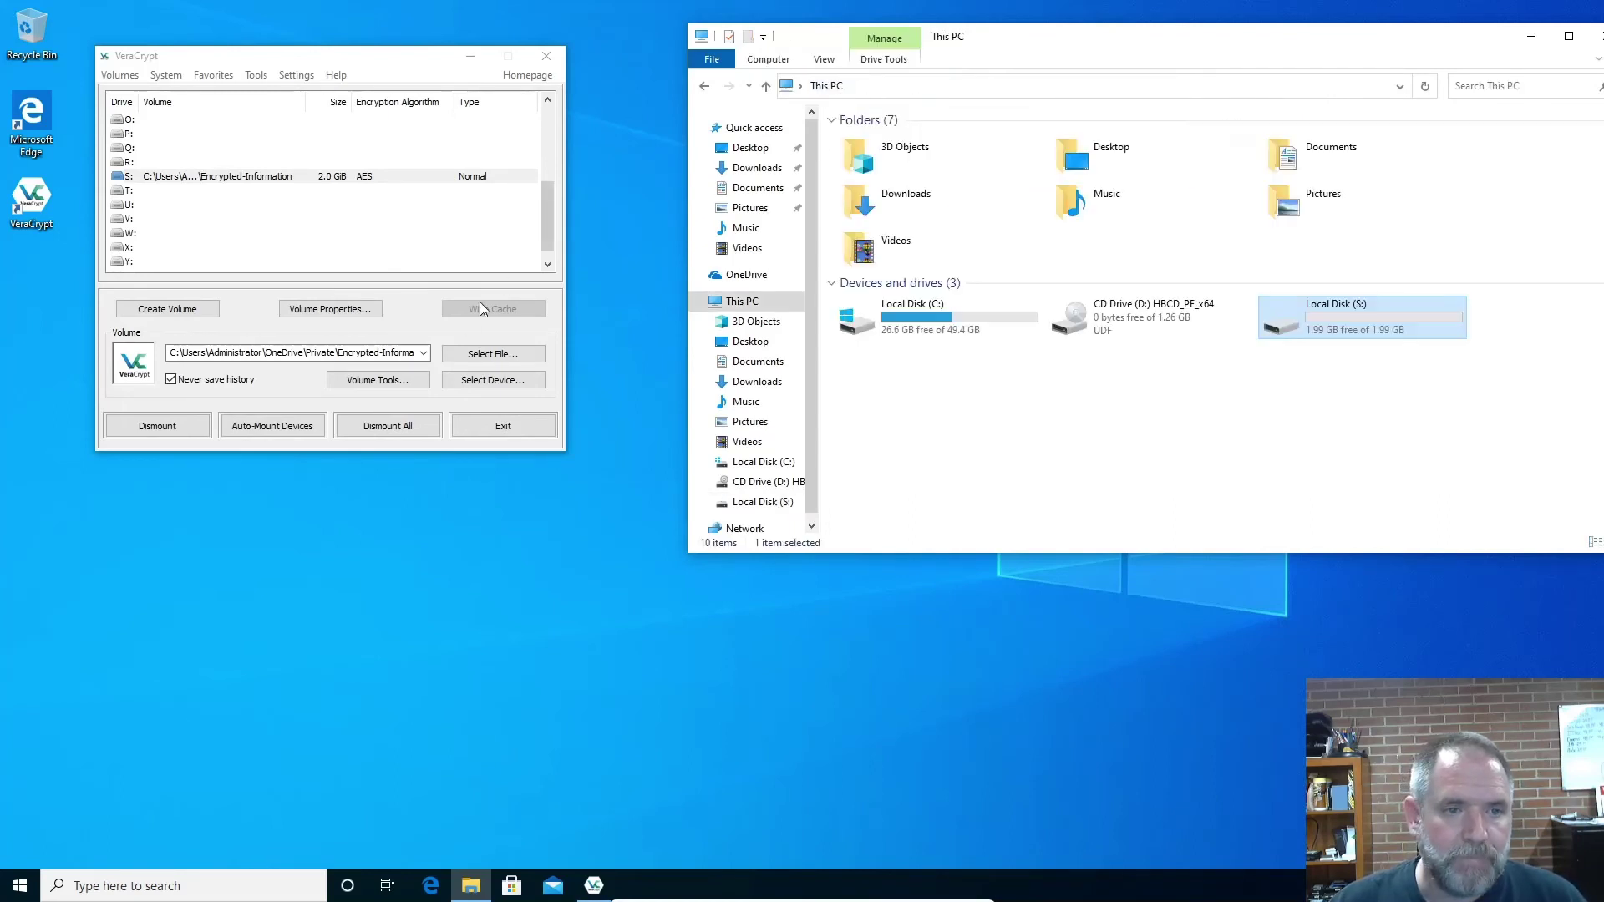
left_click(250, 177)
left_click(160, 434)
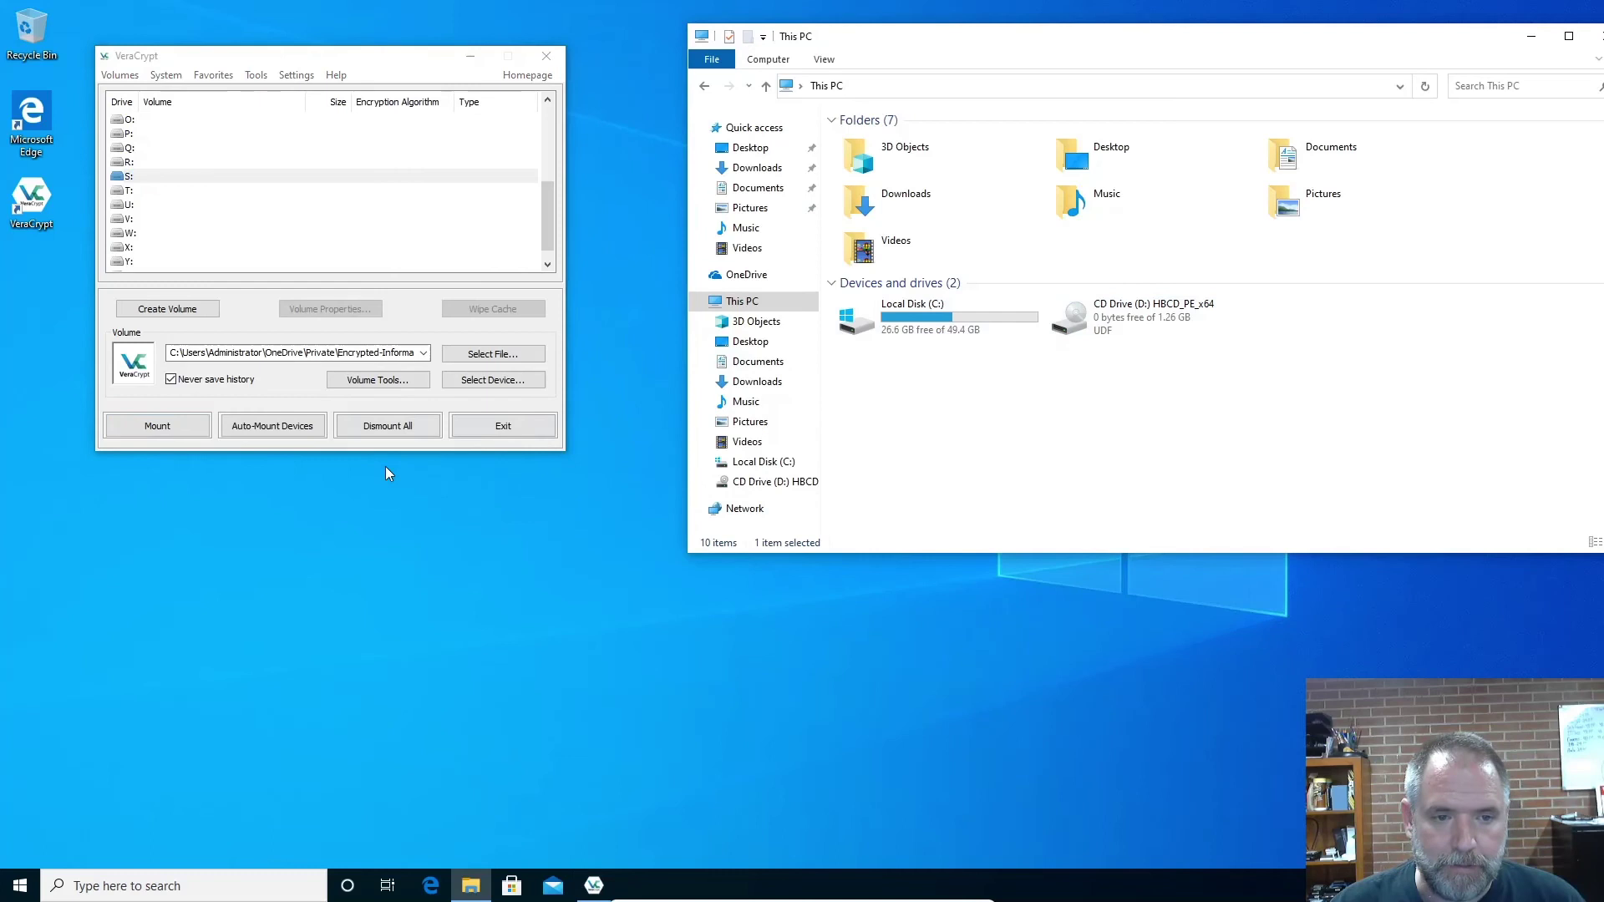
left_click(493, 426)
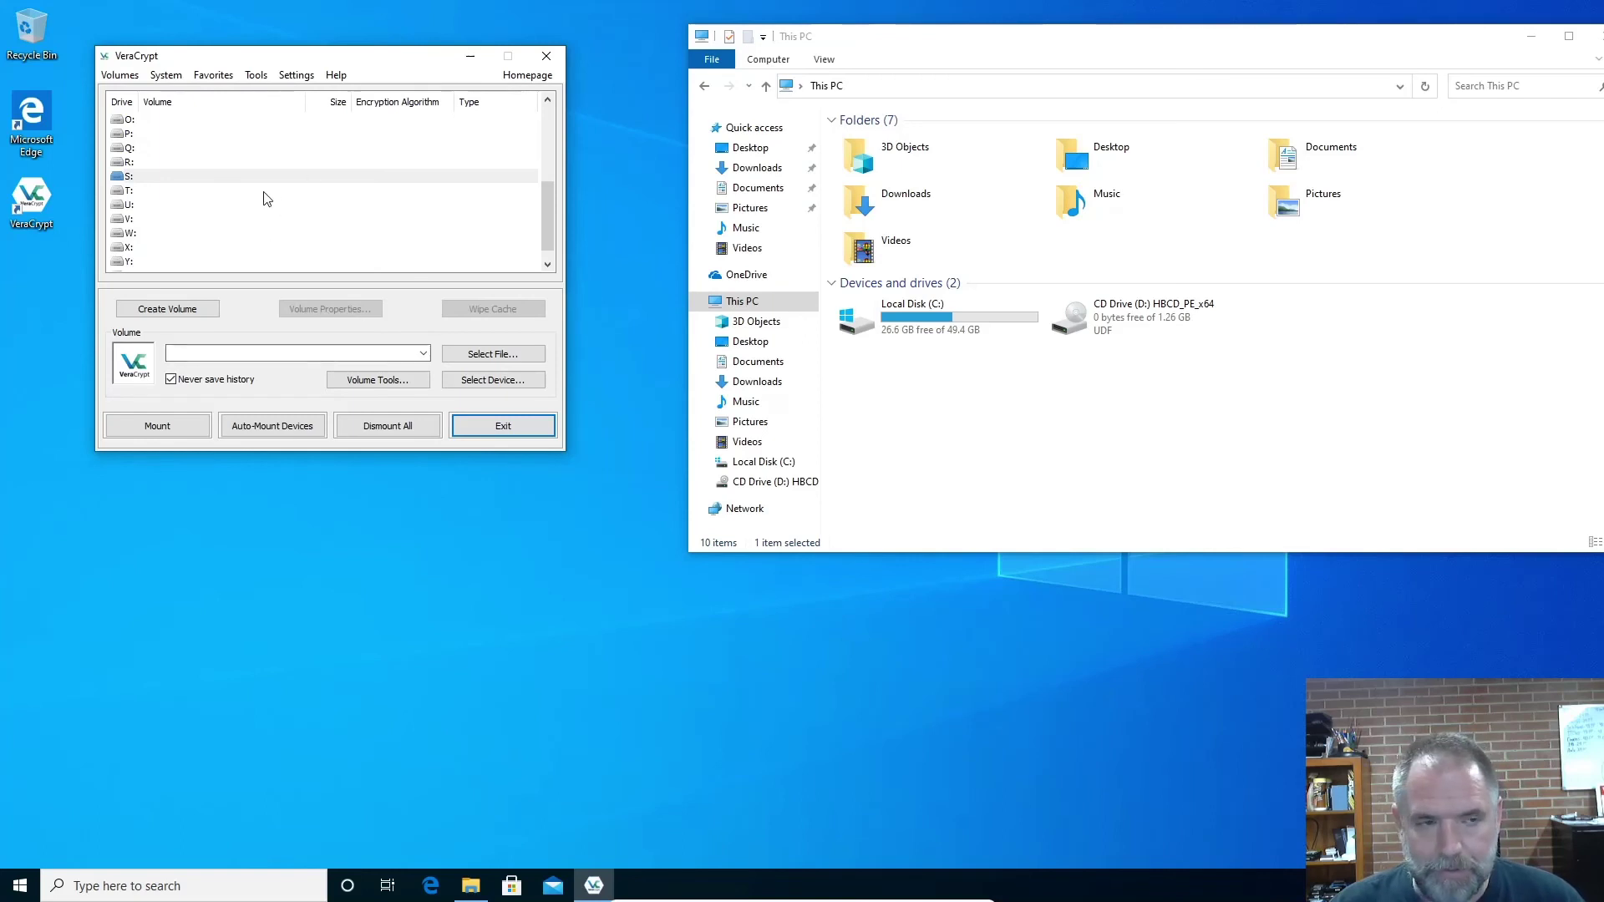
left_click(192, 177)
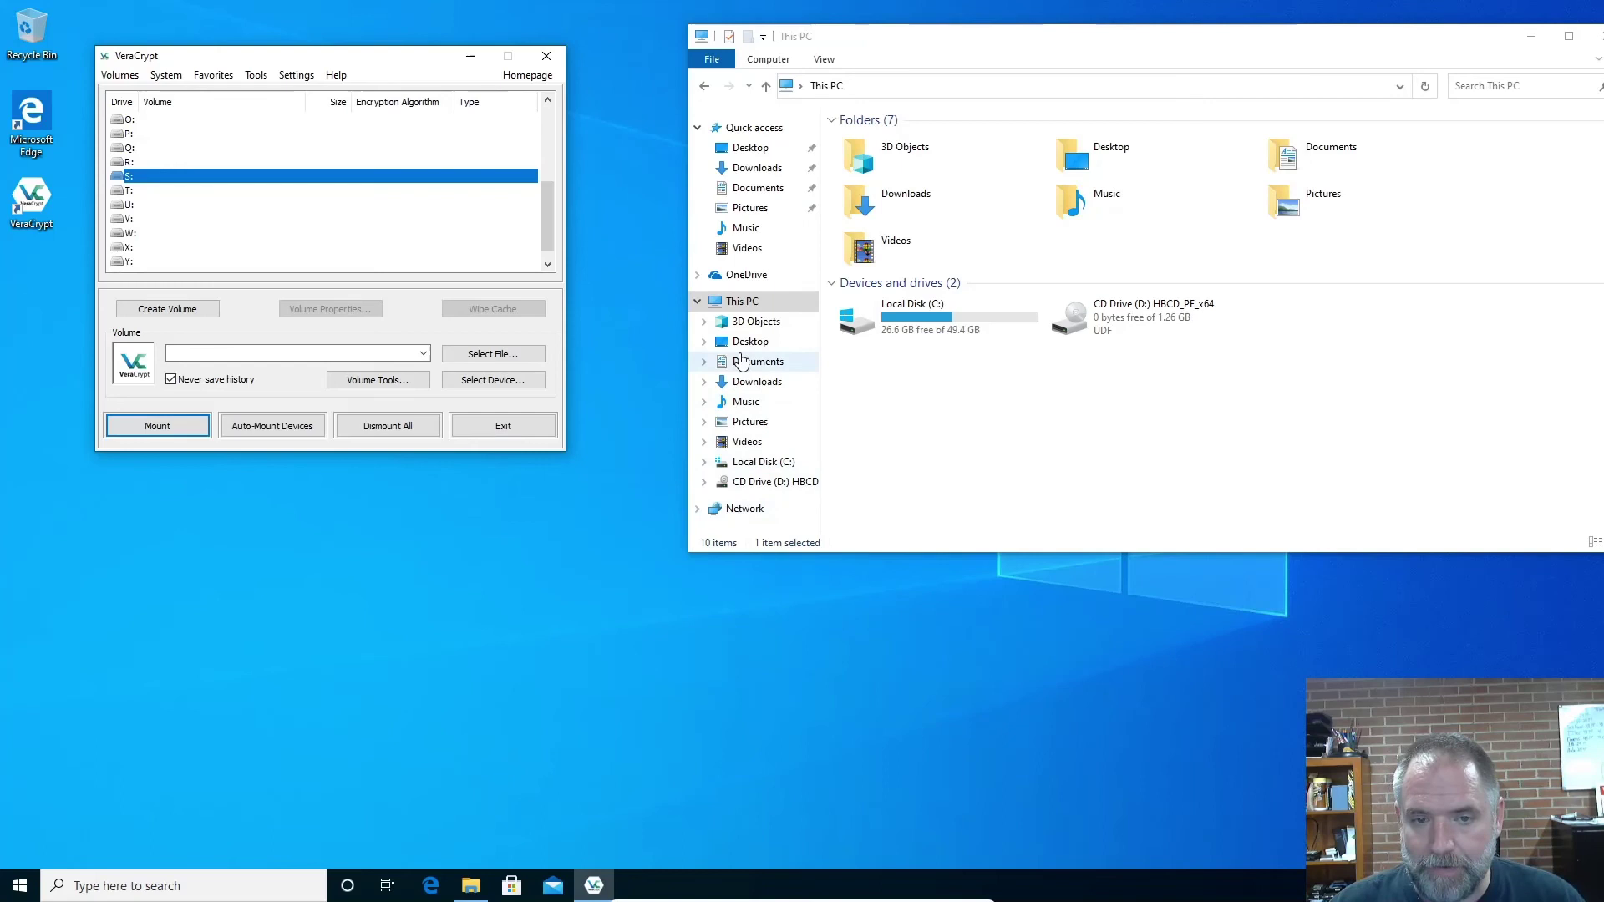
Open OneDrive's Private folder, select Encrypted-Information, and exit VeraCrypt
left_click(746, 276)
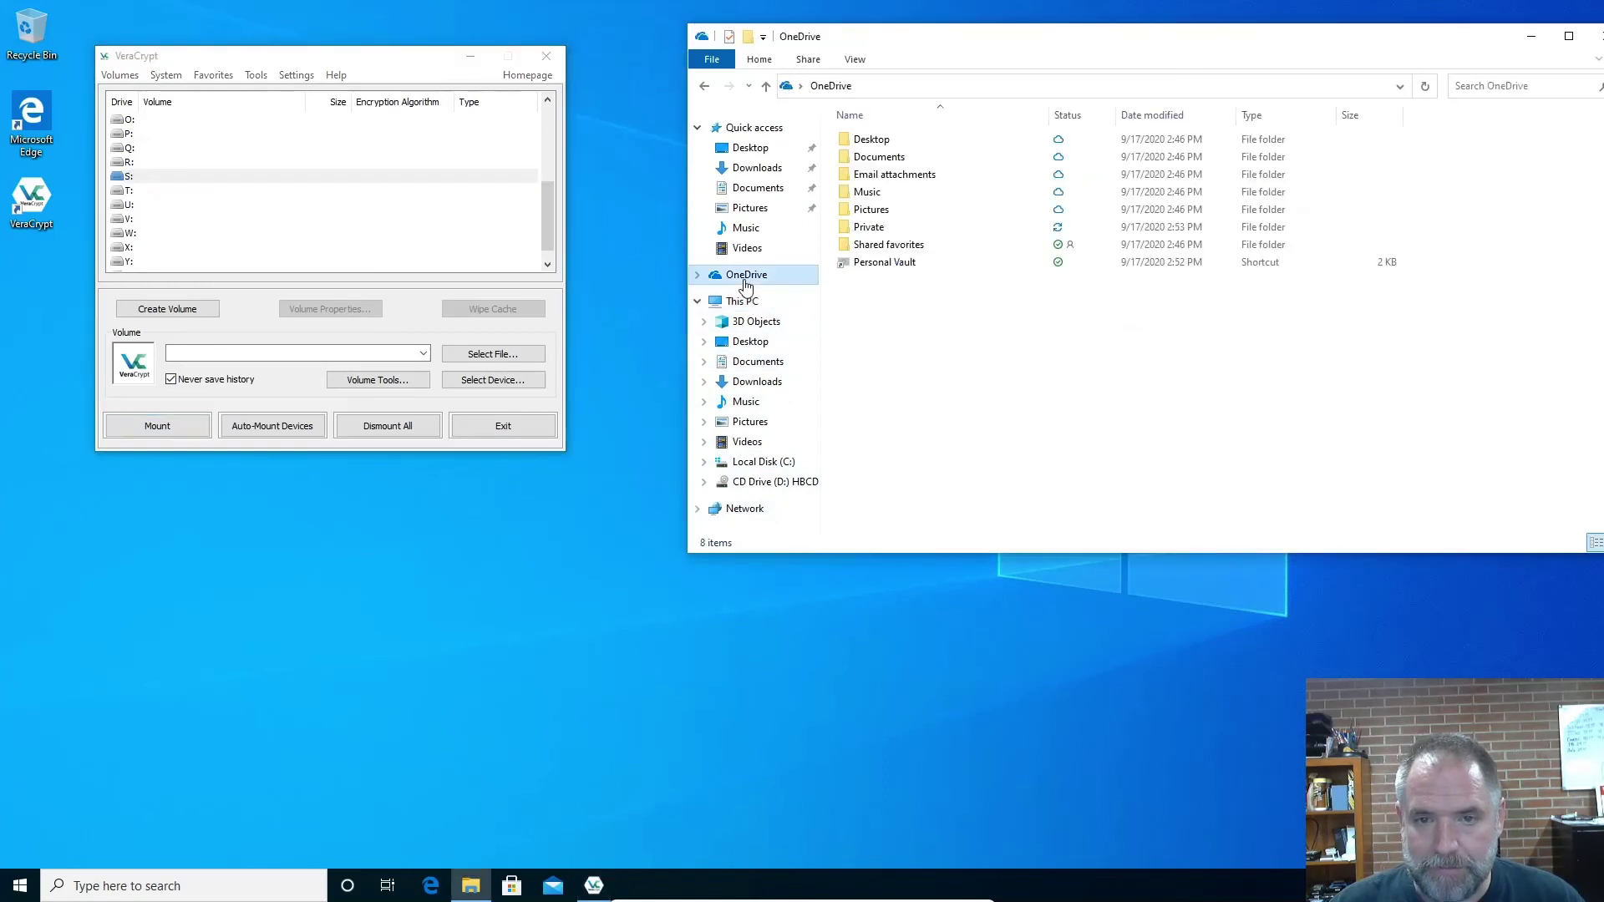
double_click(885, 219)
left_click(871, 144)
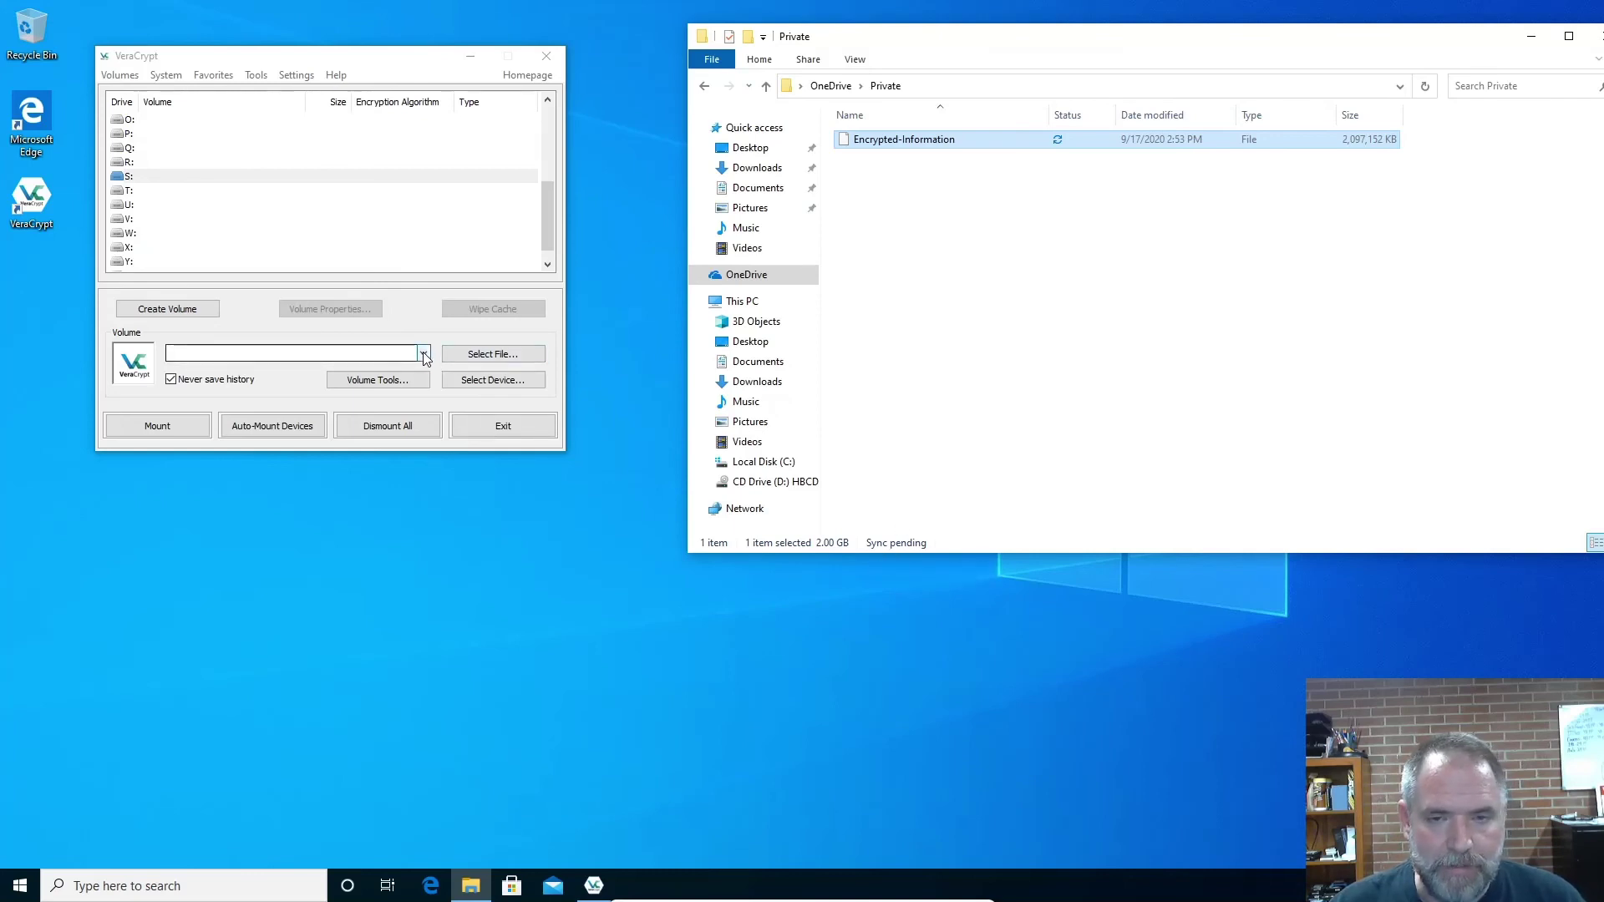
left_click(503, 425)
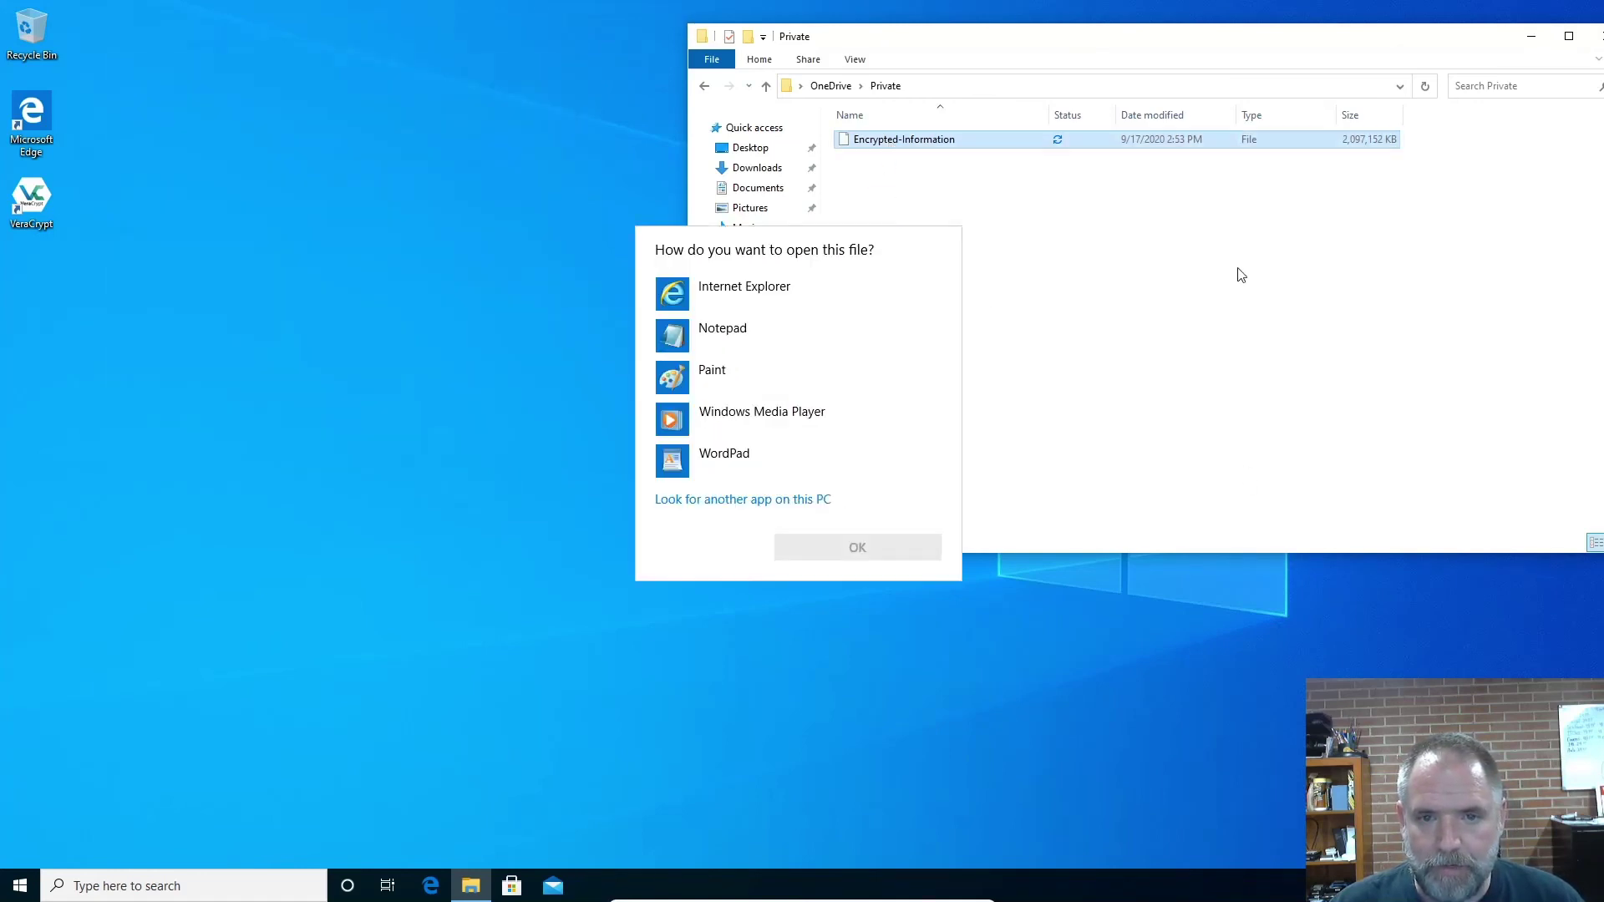
Open Encrypted-Information with Notepad, dismiss the file-too-large warnings, and close the blank Notepad
left_click(720, 344)
left_click(886, 551)
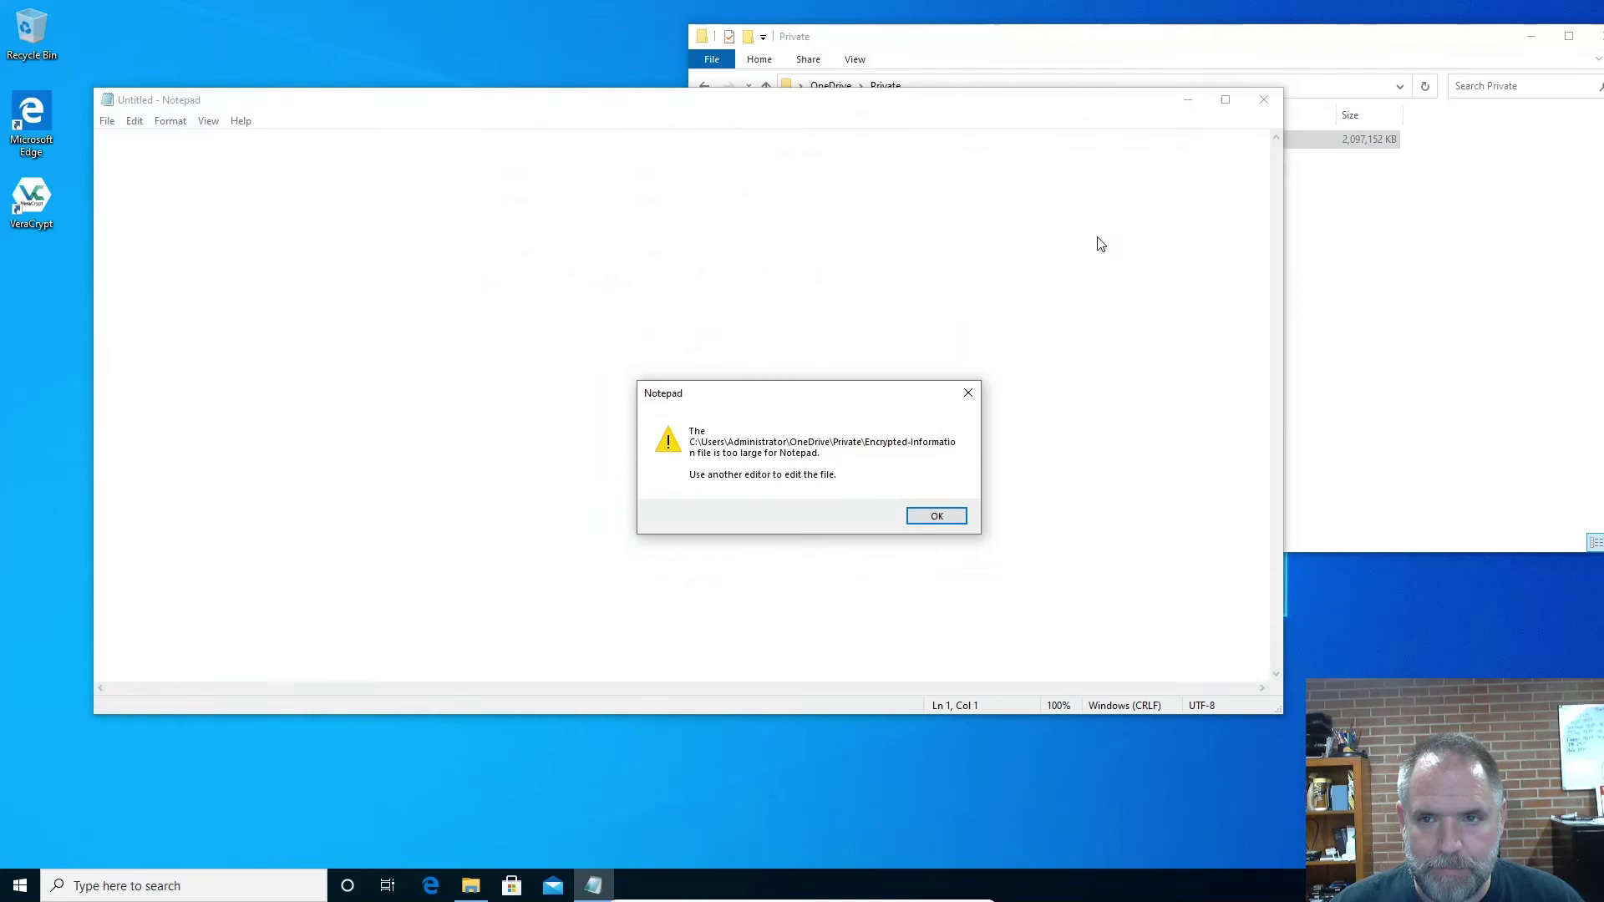
left_click(935, 518)
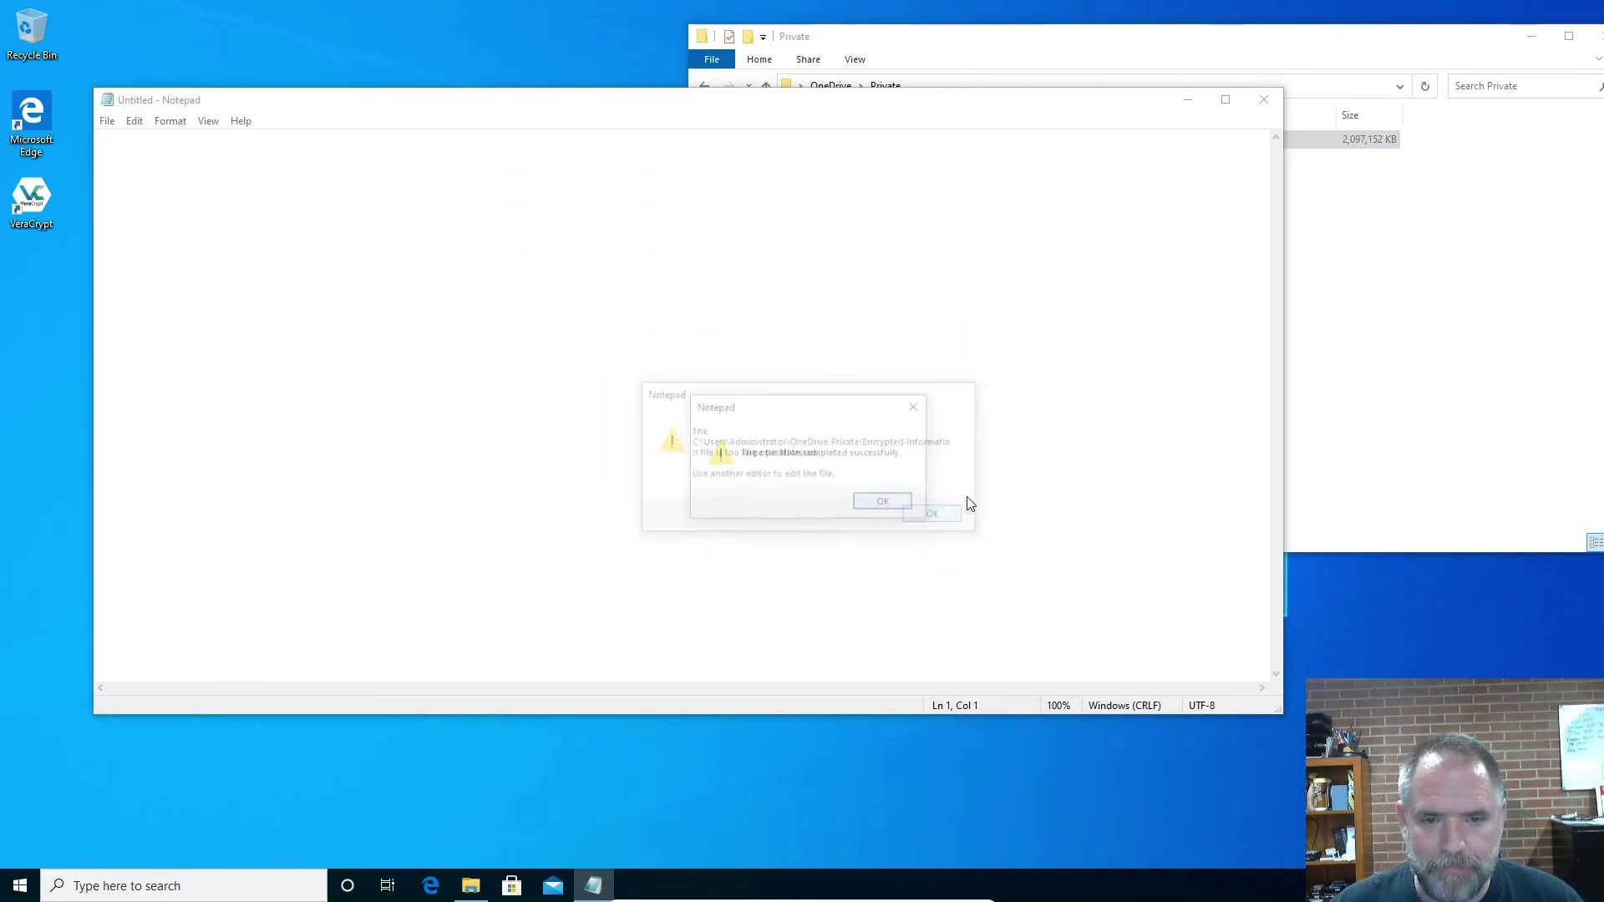
left_click(887, 504)
left_click_drag(374, 109, 526, 154)
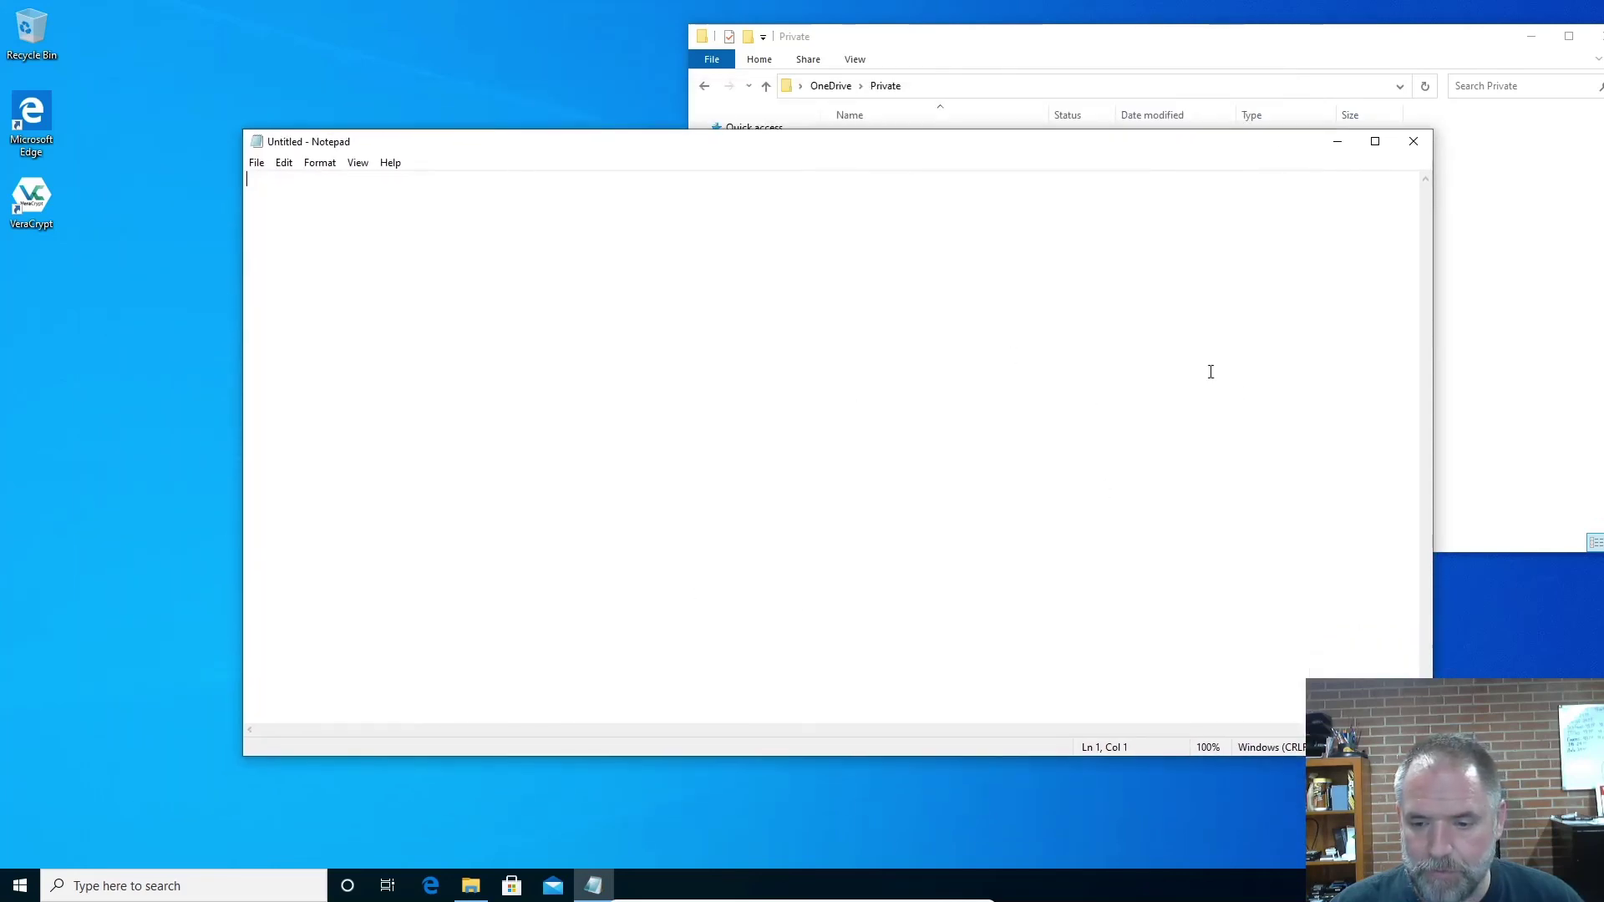
left_click(1413, 141)
left_click(988, 139)
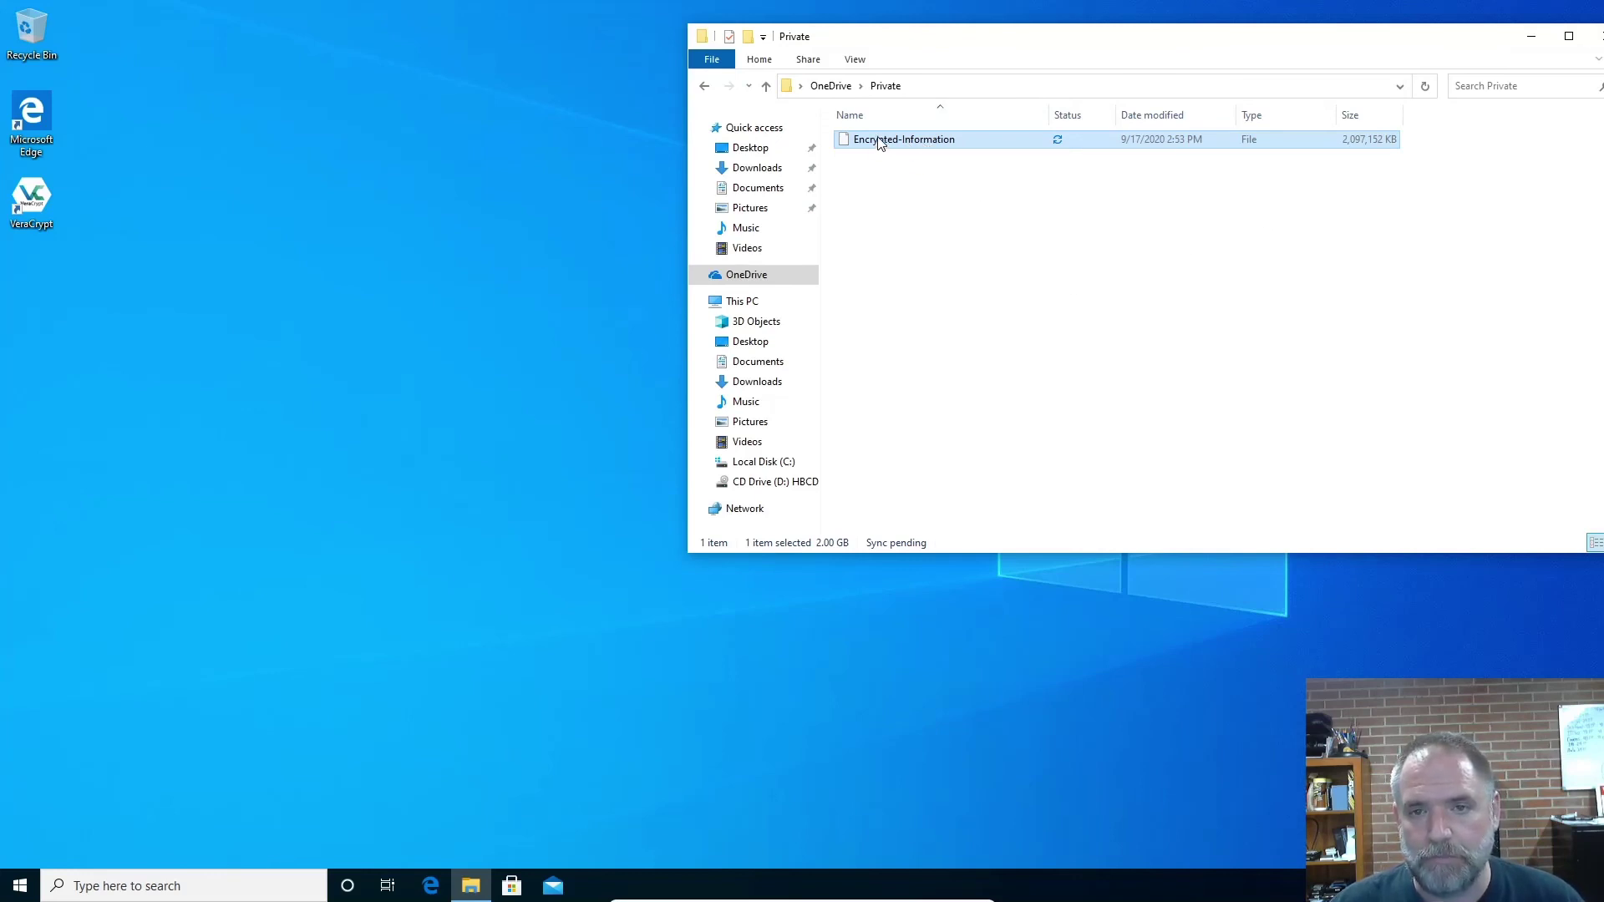
Check Encrypted-Information's details, then move and close the Private folder Explorer window
mouse_move(880, 144)
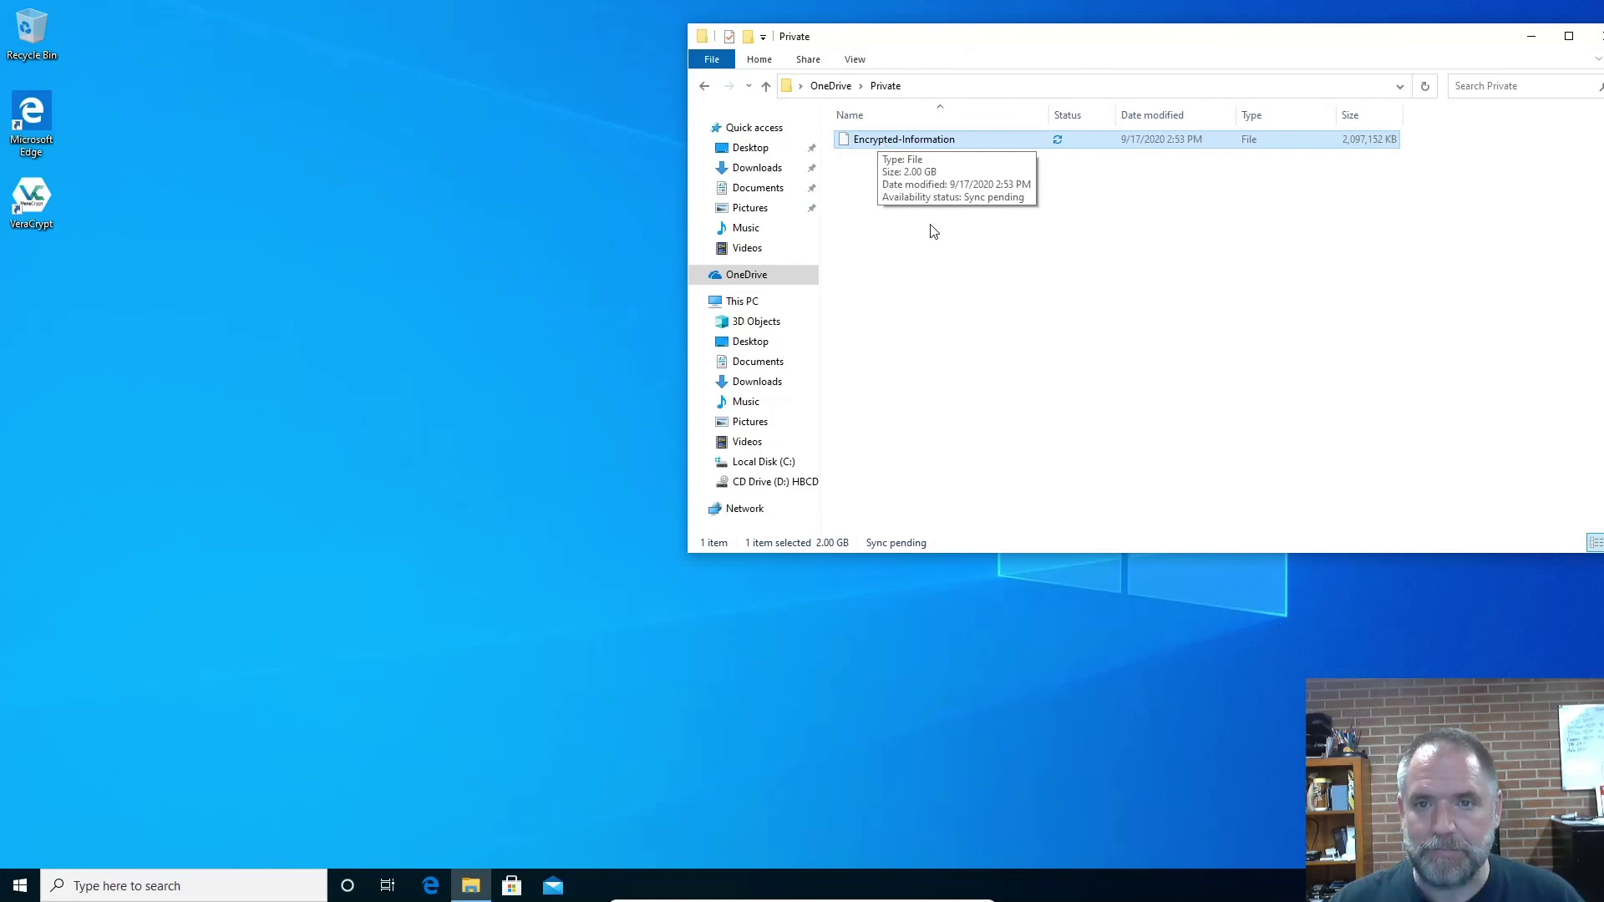
left_click(1131, 271)
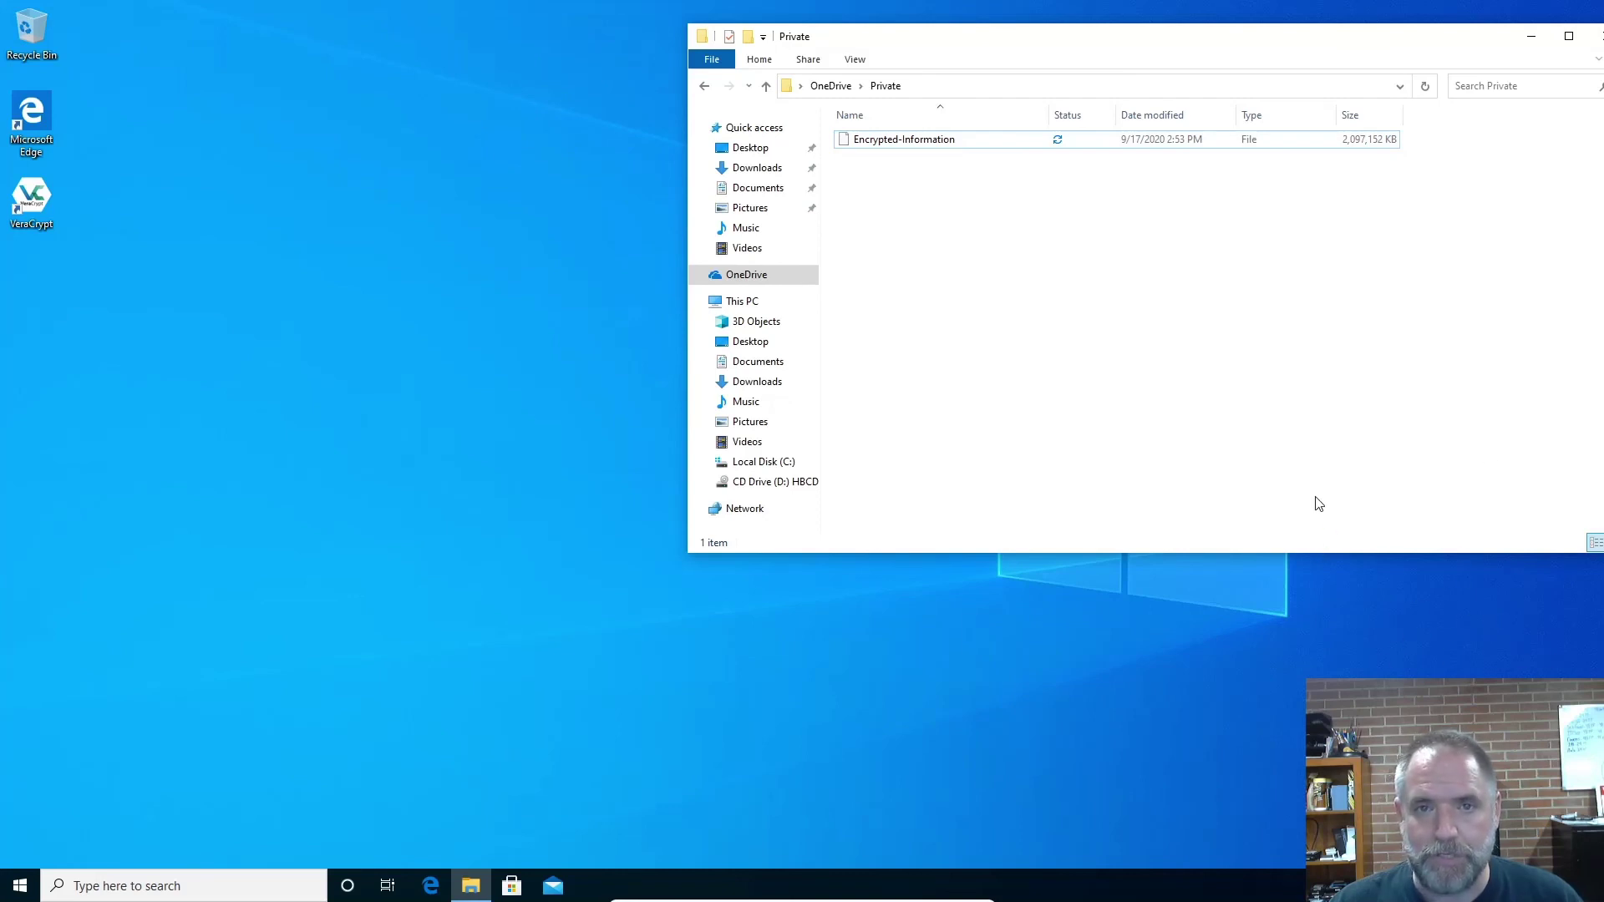
left_click(939, 145)
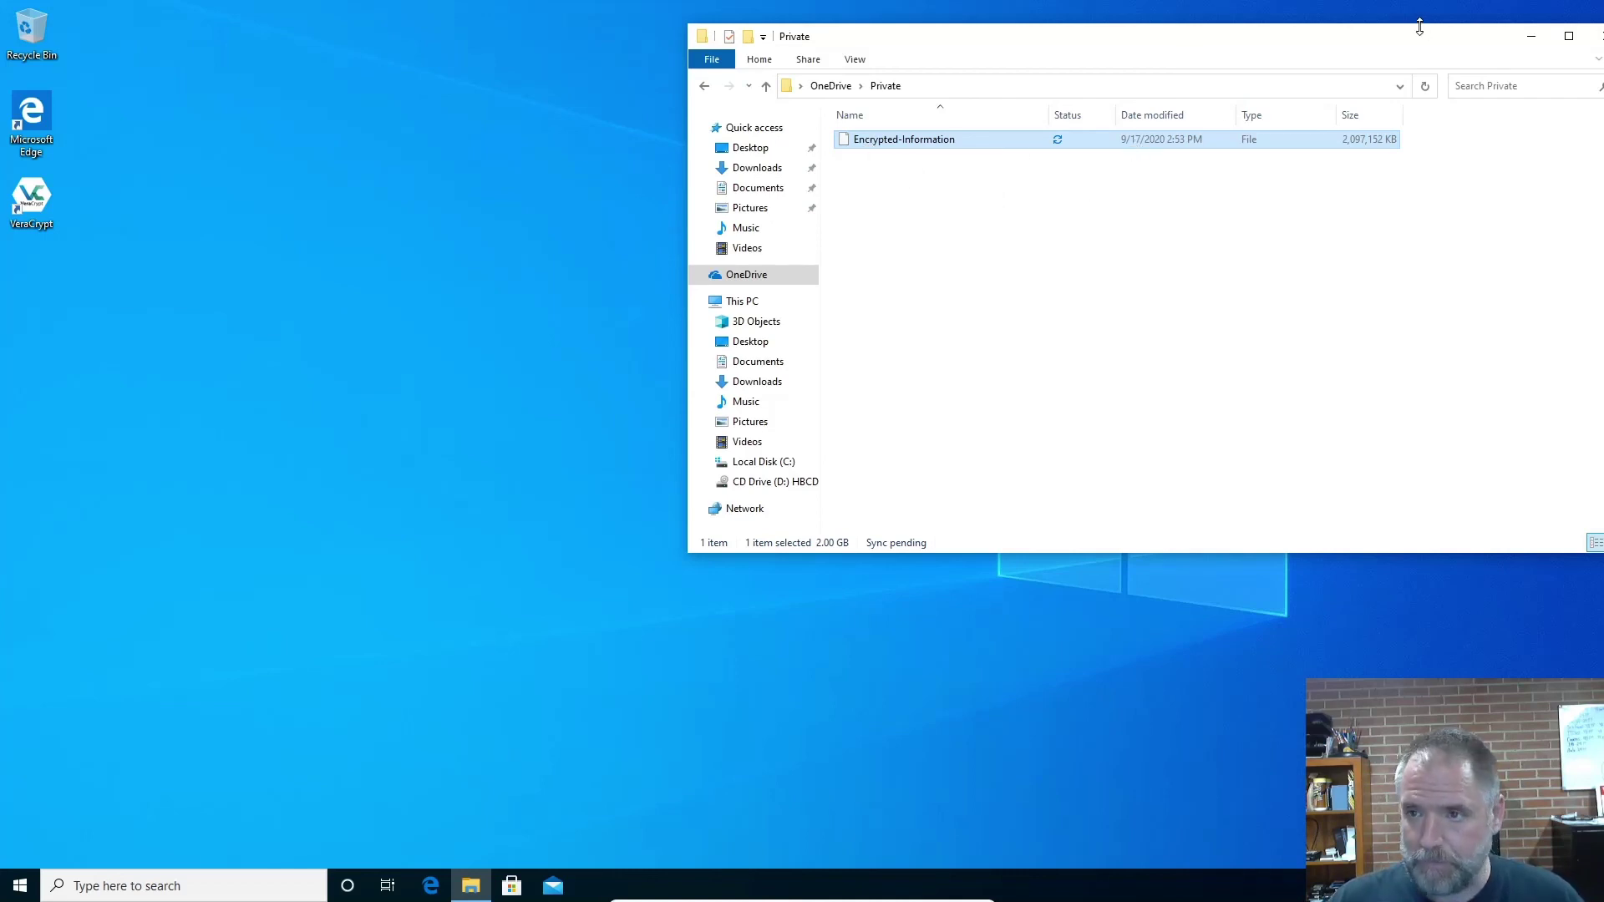
left_click_drag(1170, 28, 884, 78)
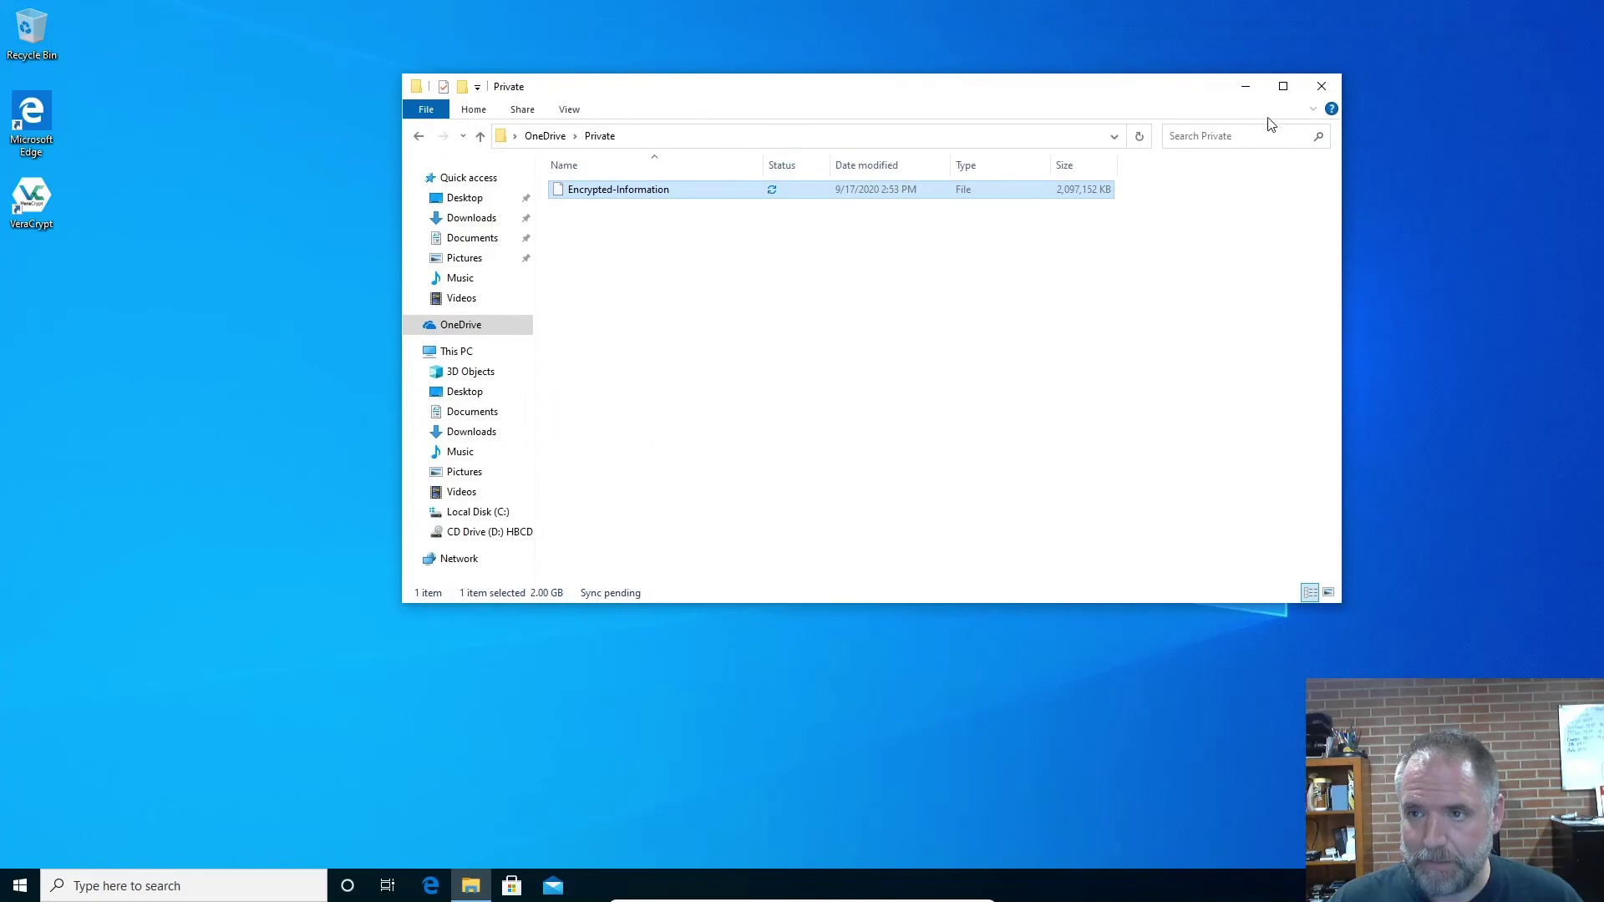
left_click(1320, 87)
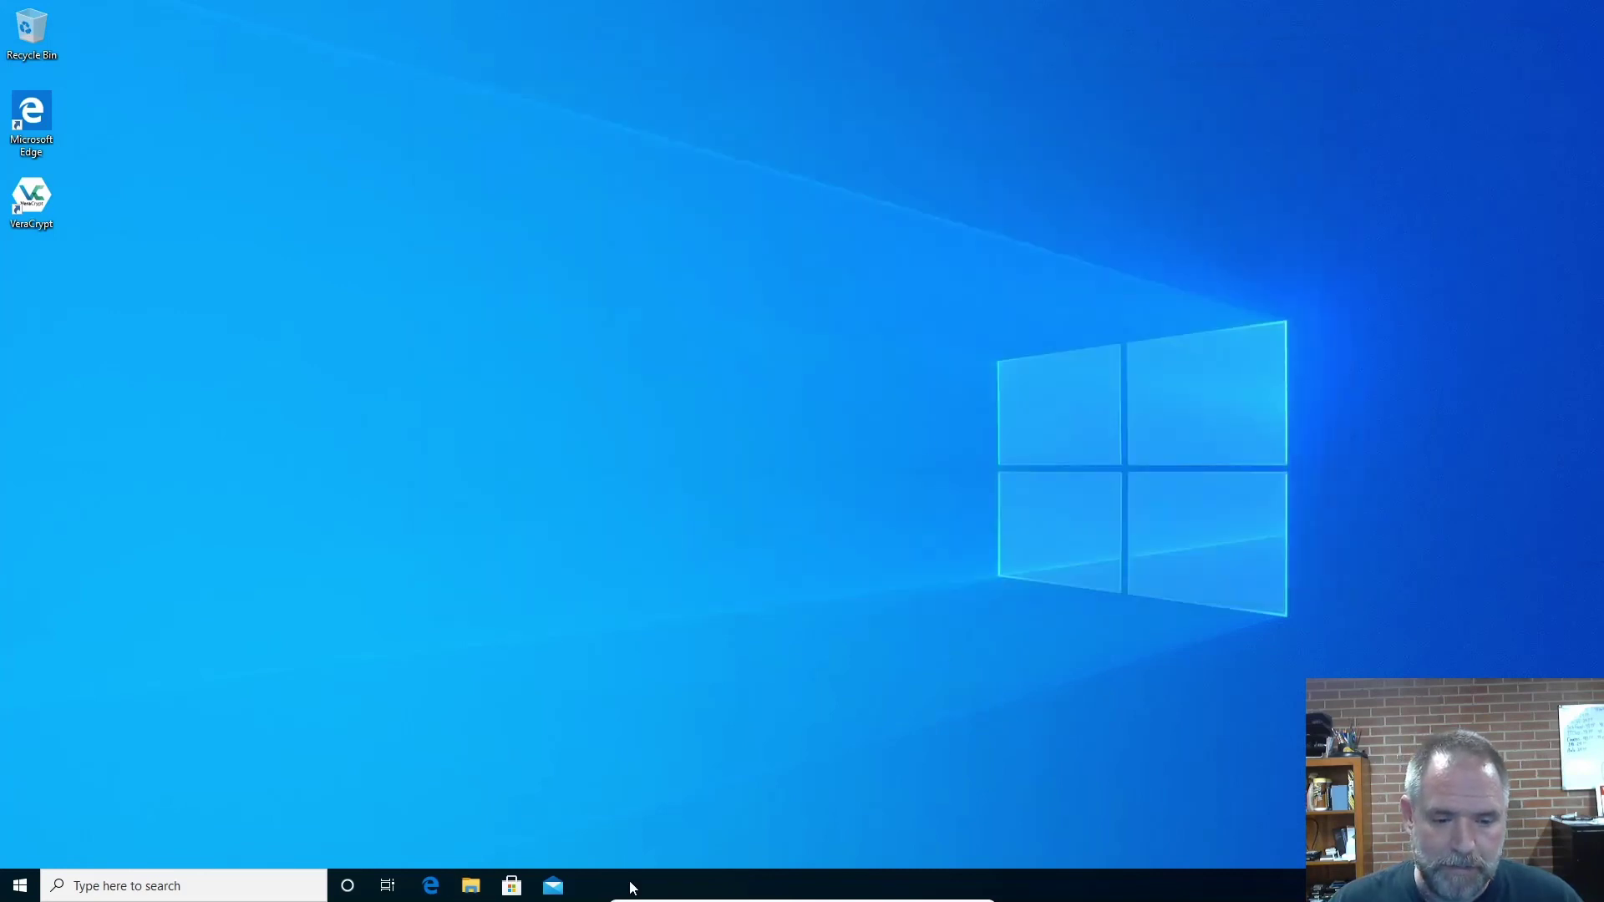